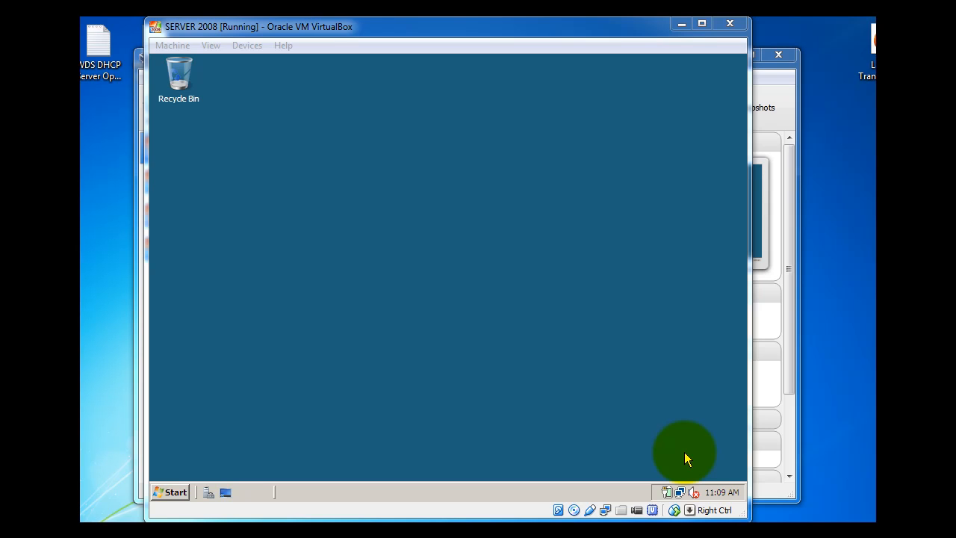
# Step: Open Server Manager and start adding a role, continuing to the server role selection
pyautogui.click(167, 494)
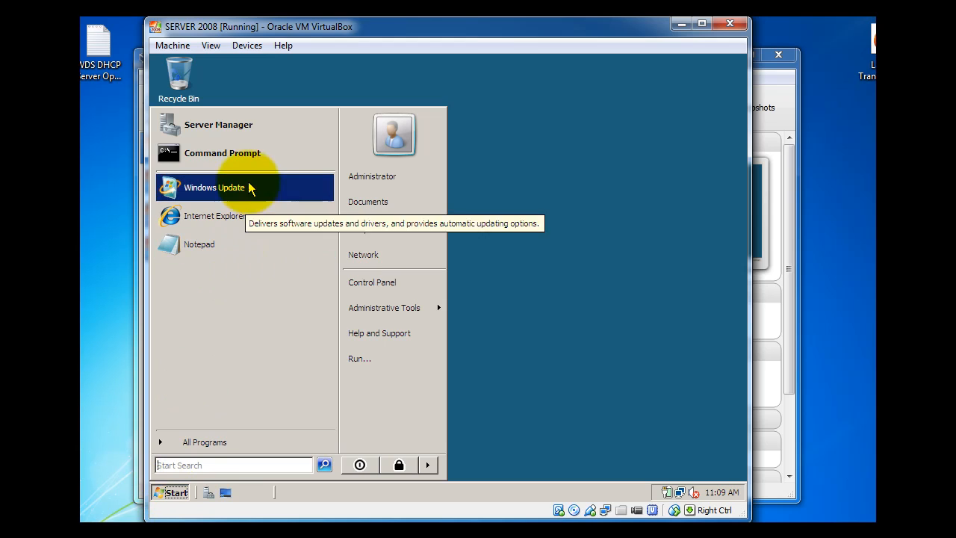
pyautogui.click(249, 131)
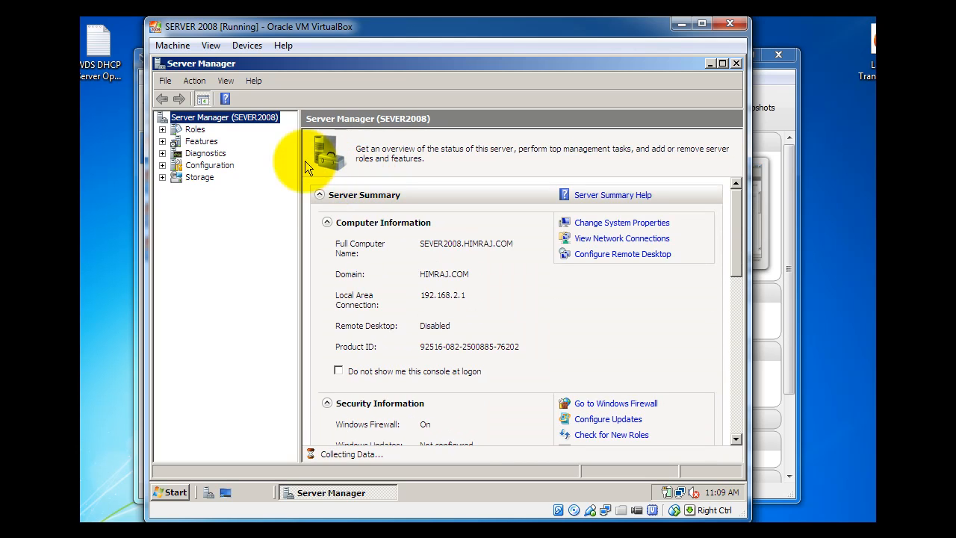
pyautogui.click(196, 130)
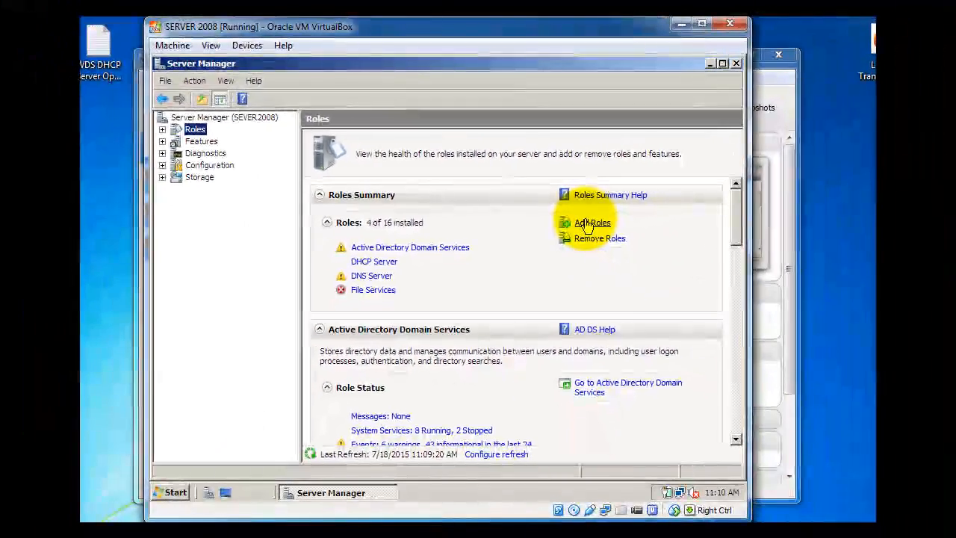
pyautogui.click(587, 223)
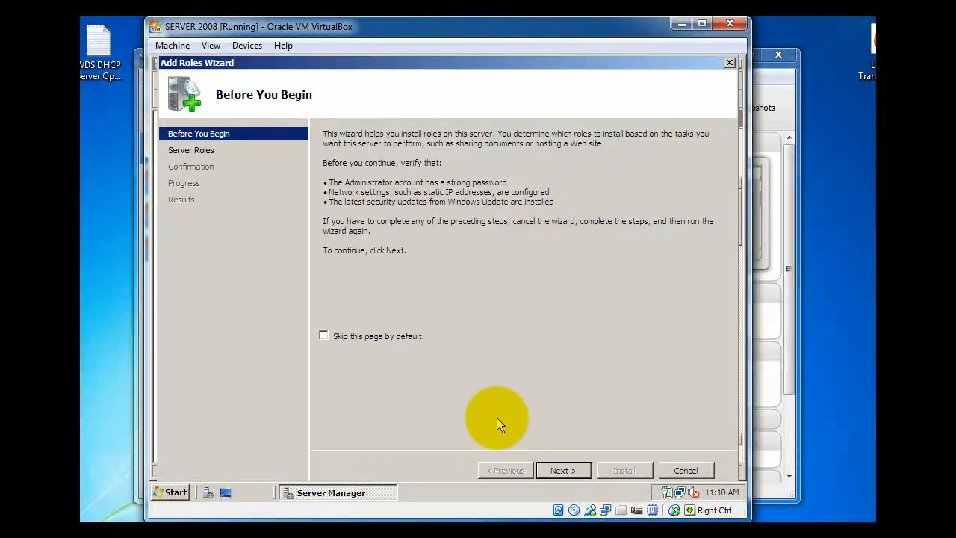
pyautogui.click(565, 470)
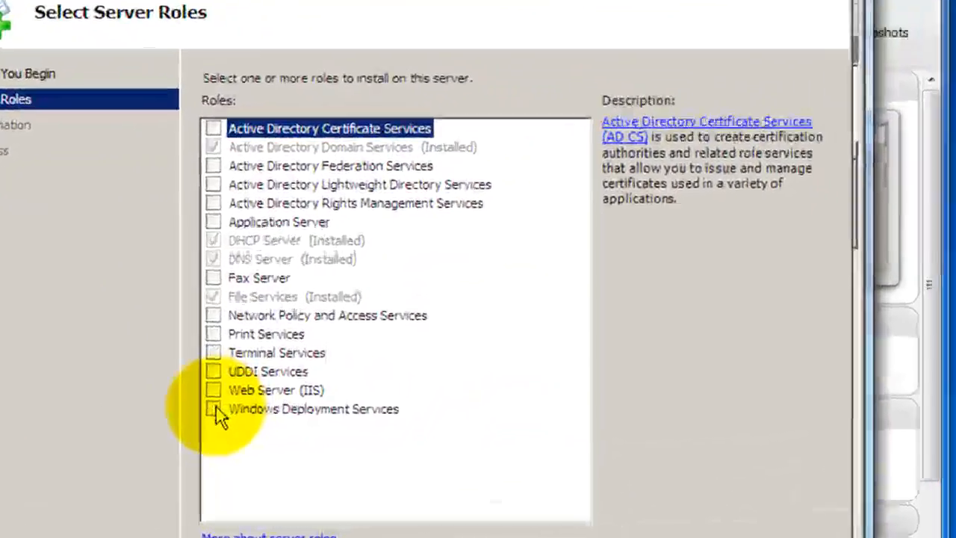
# Step: Install the Windows Deployment Services role with the Deployment Server and Transport Server role services, and close Server Manager
pyautogui.click(215, 407)
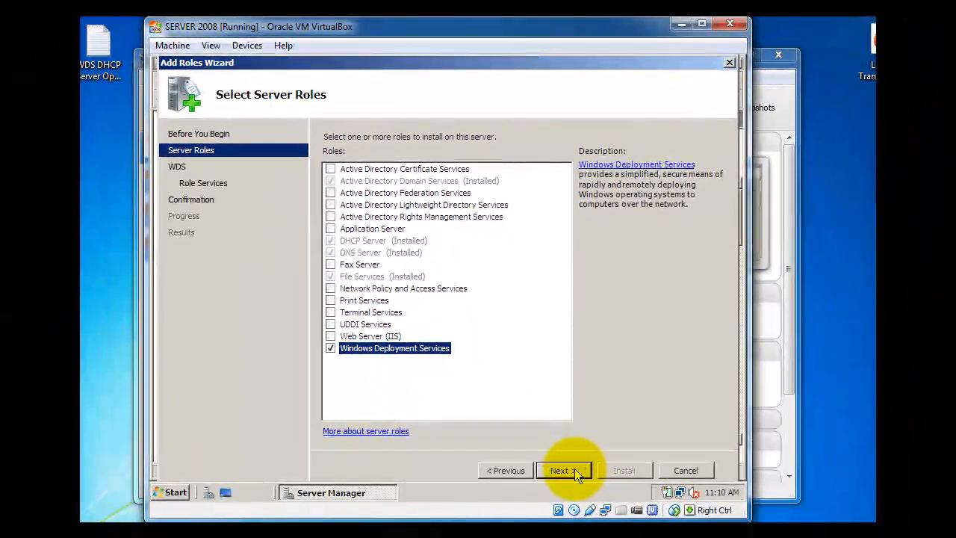
pyautogui.click(563, 469)
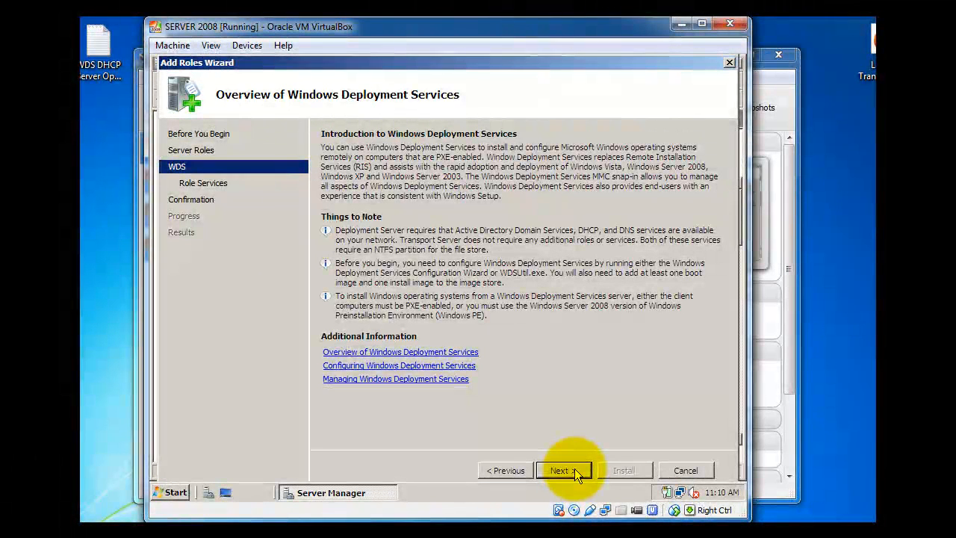
pyautogui.click(574, 469)
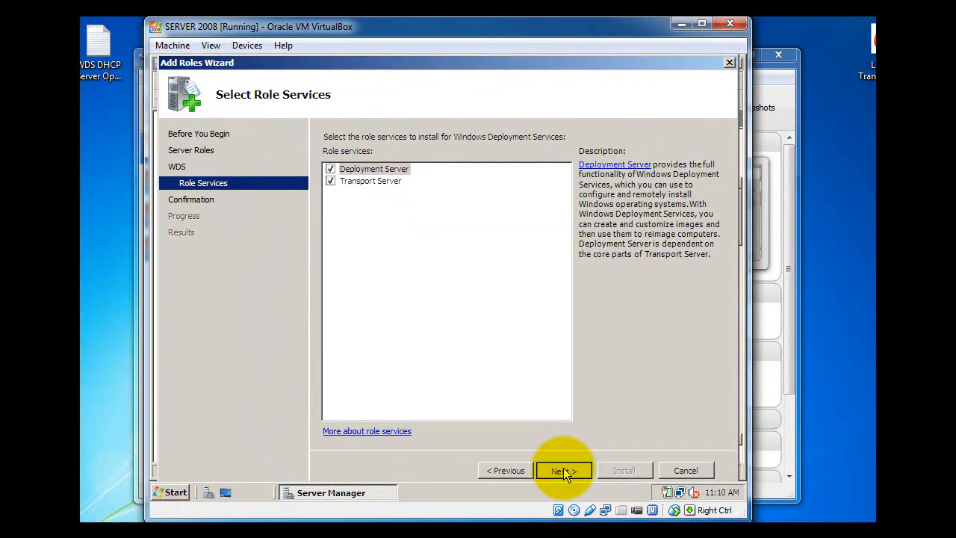
pyautogui.click(564, 471)
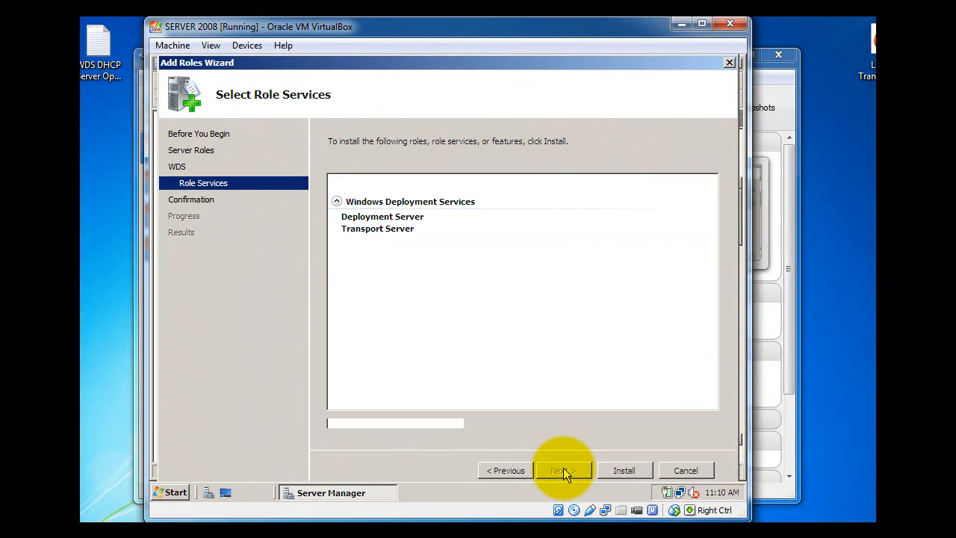
pyautogui.click(623, 470)
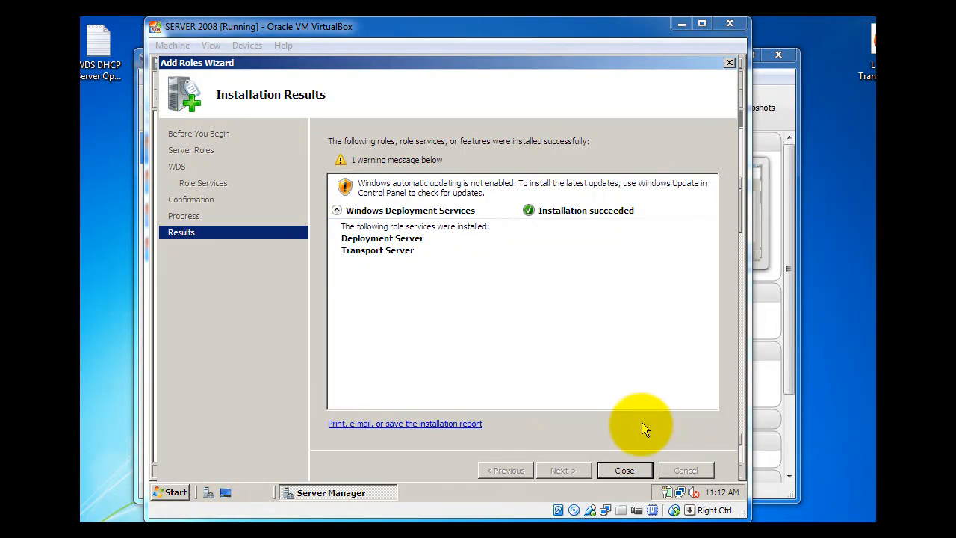
pyautogui.click(630, 472)
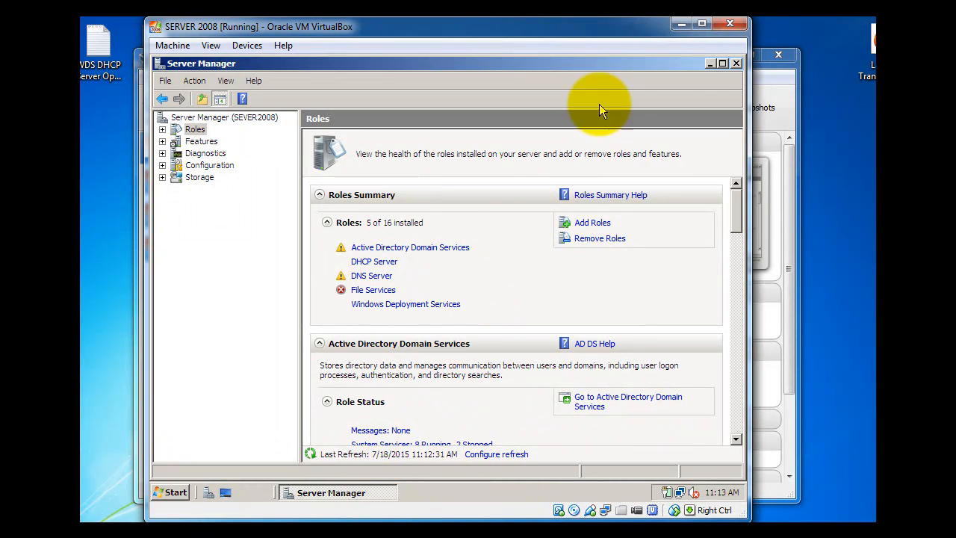
pyautogui.click(735, 63)
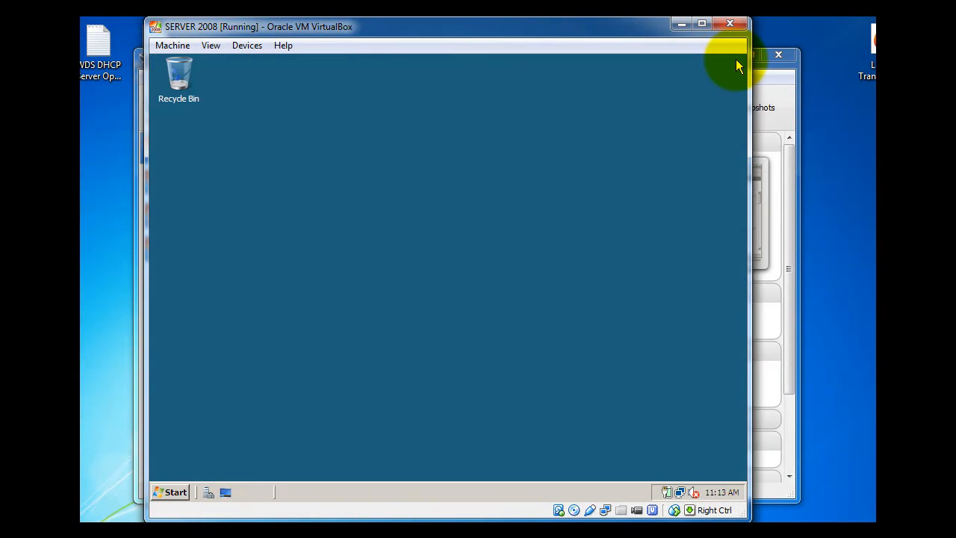
# Step: Open the Windows Deployment Services console and start configuring the SEVER2008 server
pyautogui.click(180, 491)
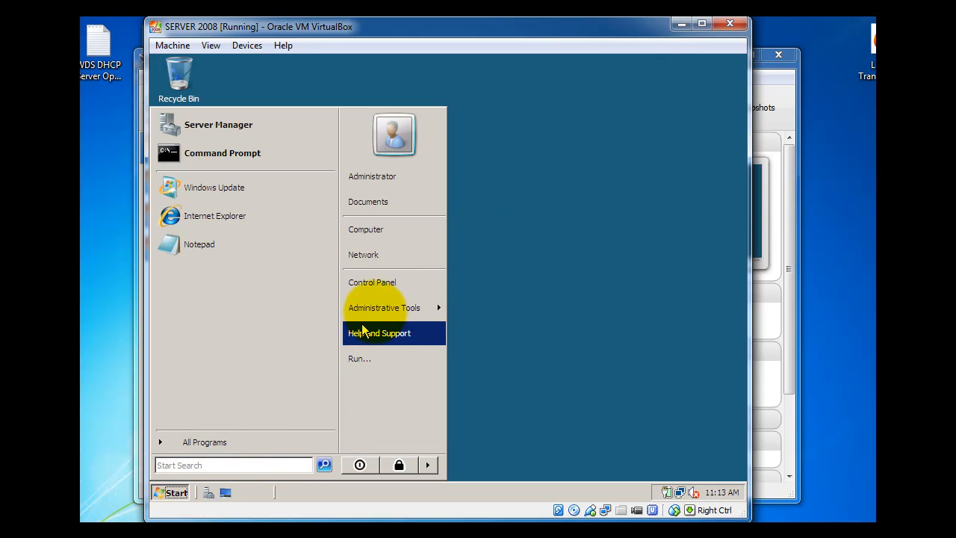
pyautogui.moveTo(392, 311)
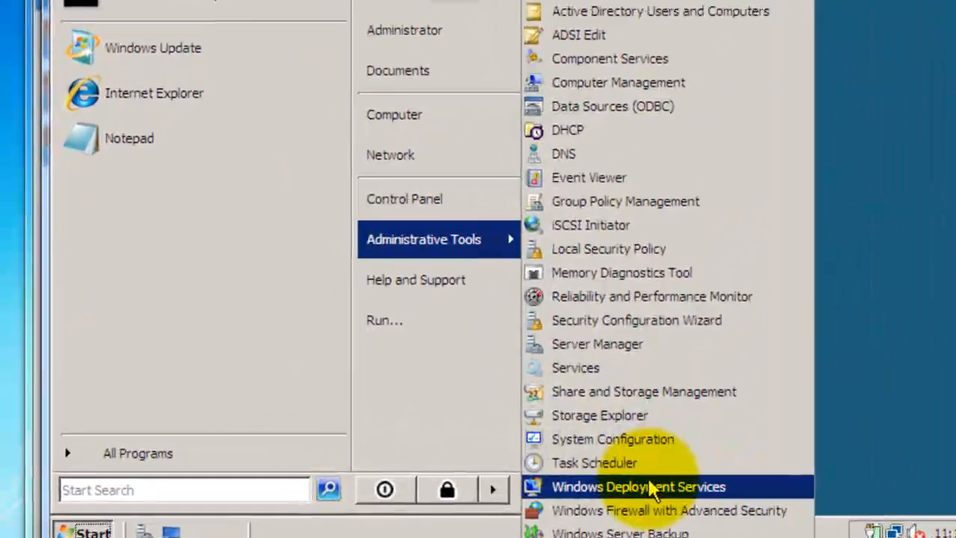
pyautogui.click(582, 474)
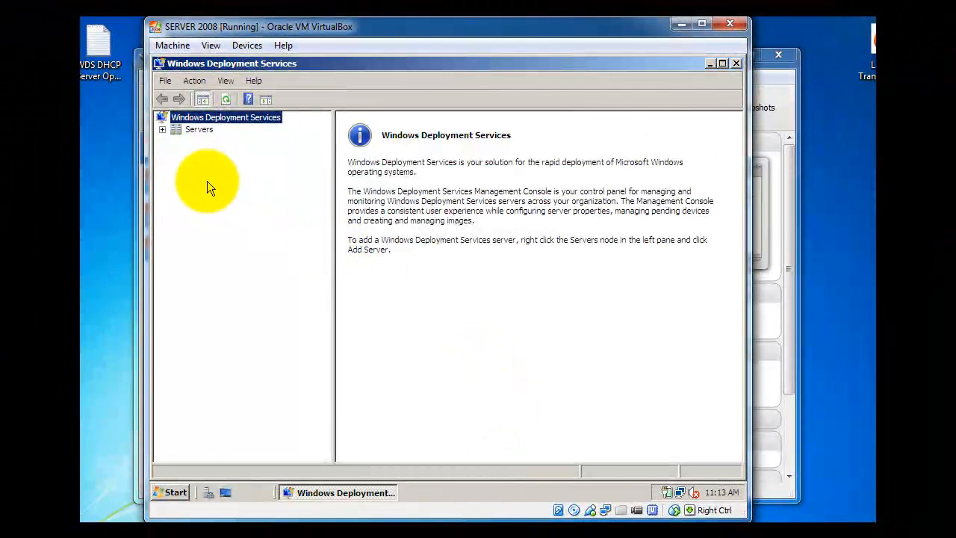
pyautogui.click(162, 131)
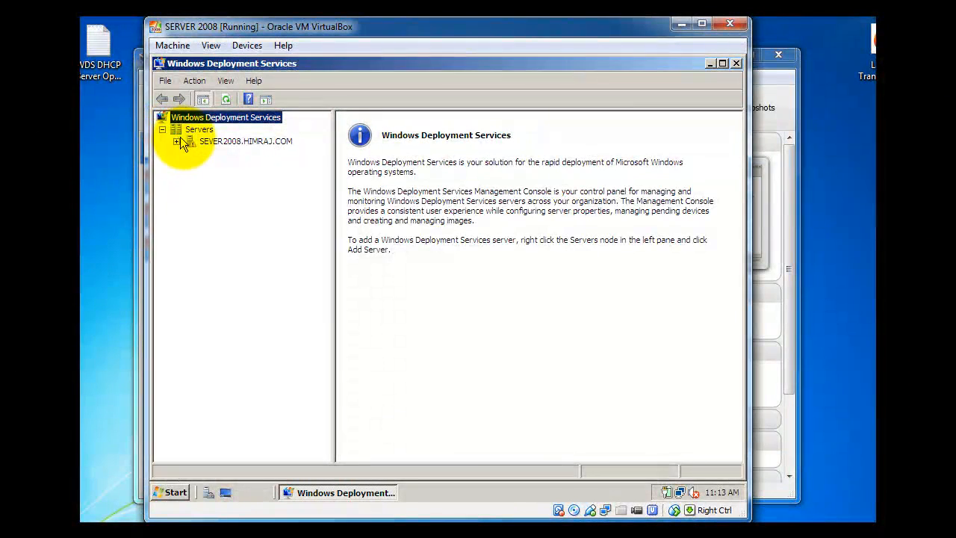
pyautogui.click(212, 141)
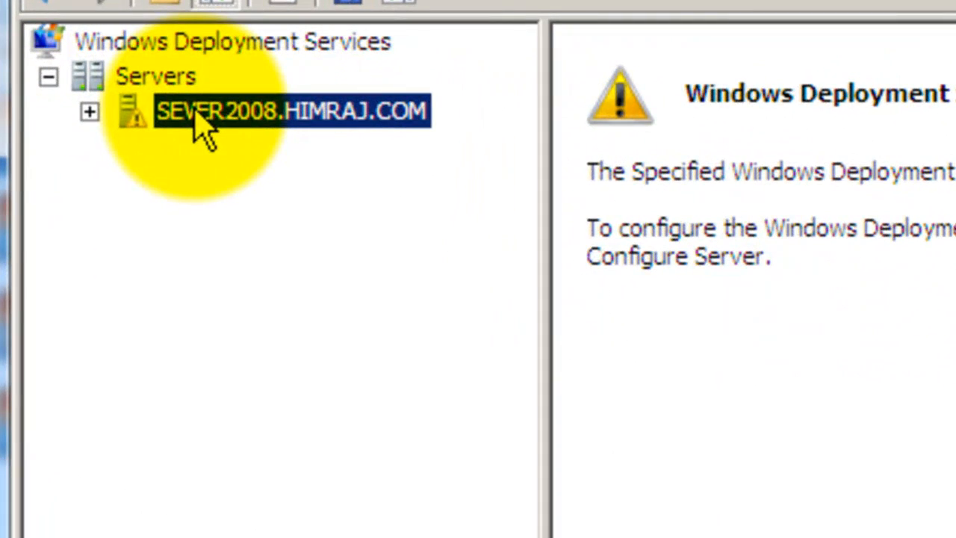
pyautogui.rightClick(193, 109)
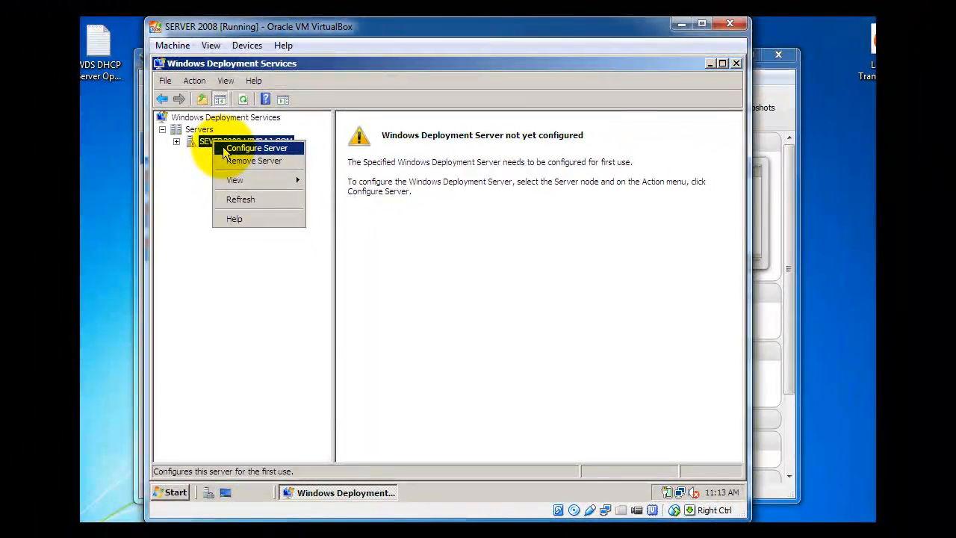
pyautogui.click(221, 133)
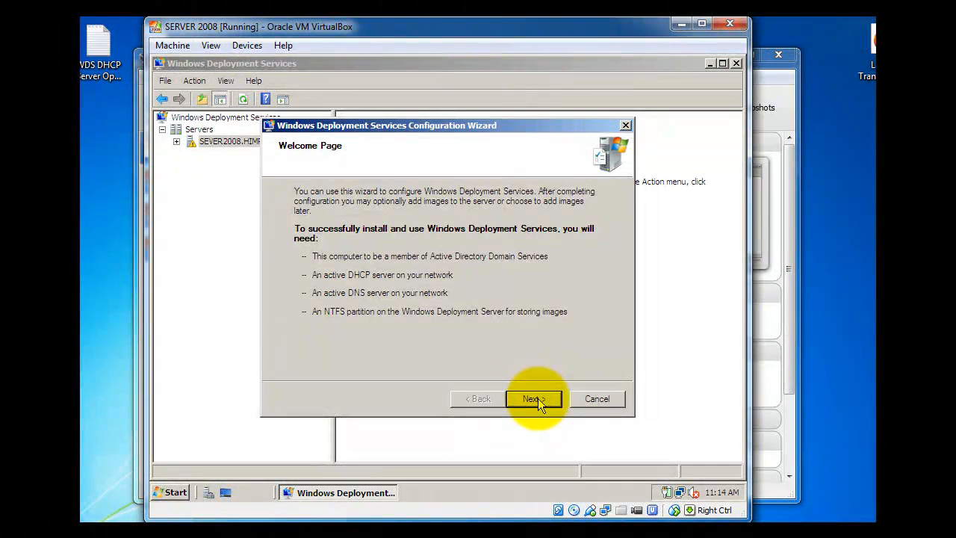
# Step: Accept C:\RemoteInstall as the remote installation folder and agree to keep it on the system volume
pyautogui.click(535, 399)
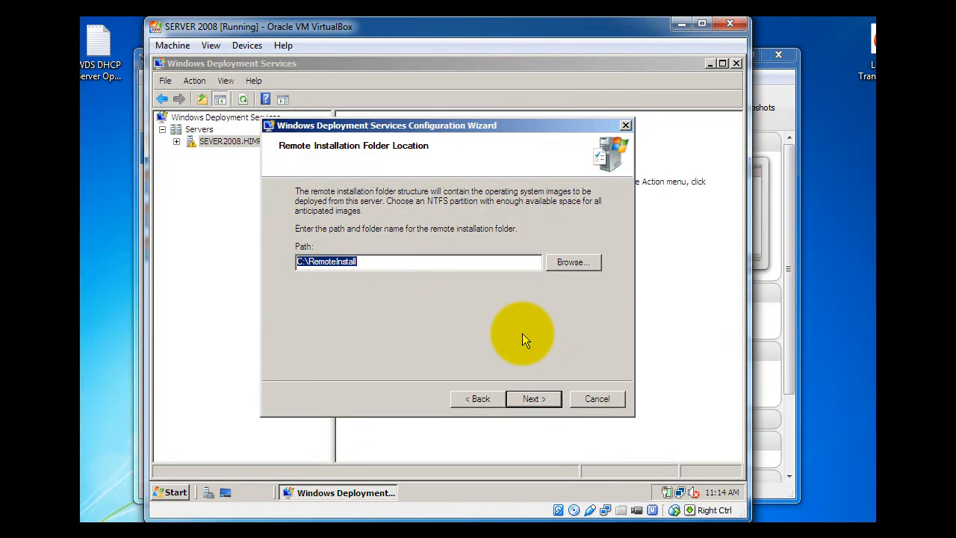
pyautogui.click(537, 399)
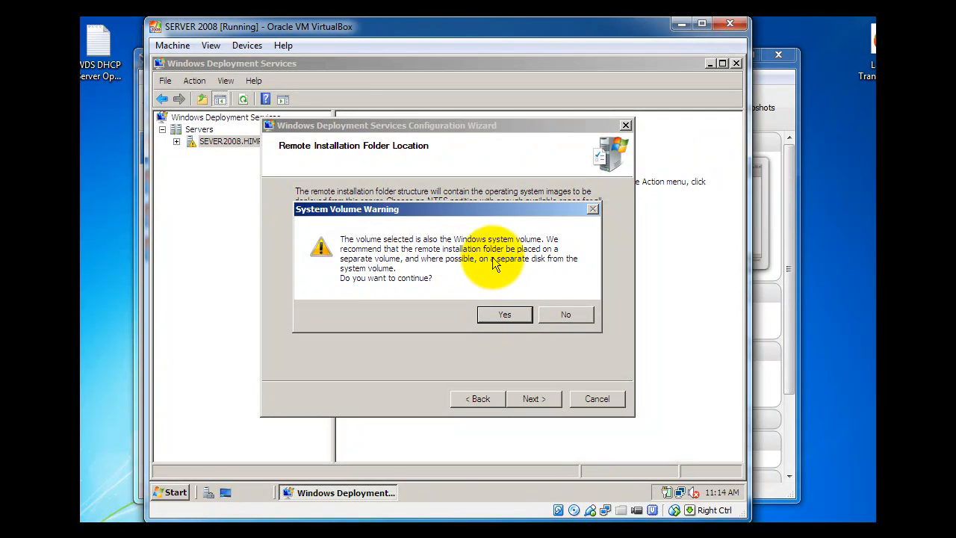
pyautogui.click(504, 316)
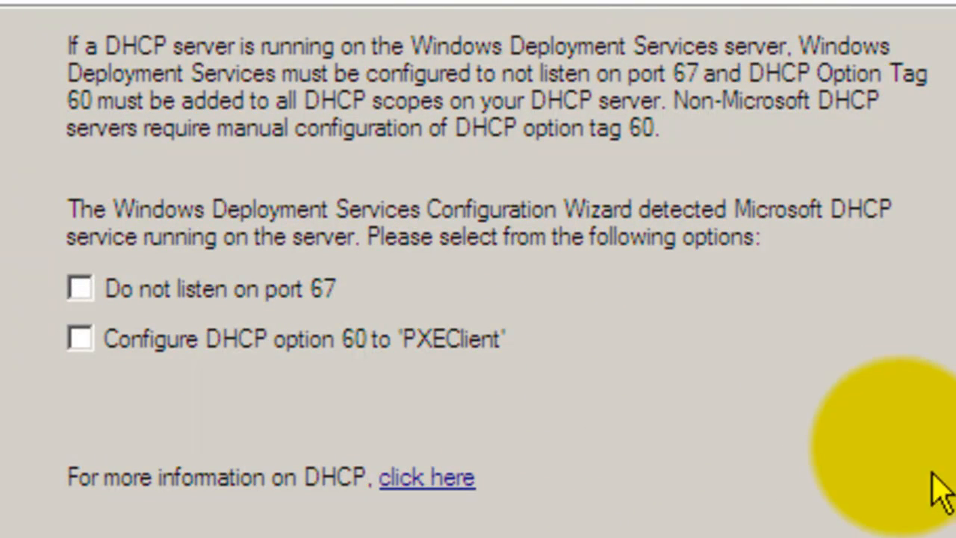
# Step: Enable "Do not listen on port 67" and "Configure DHCP option 60 to 'PXEClient'", and continue to the PXE settings
pyautogui.click(80, 289)
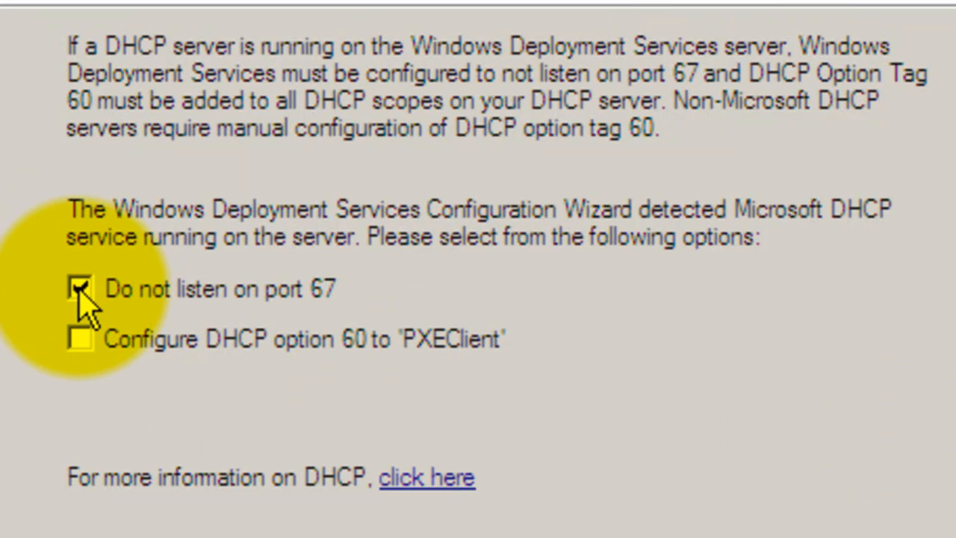
pyautogui.click(81, 339)
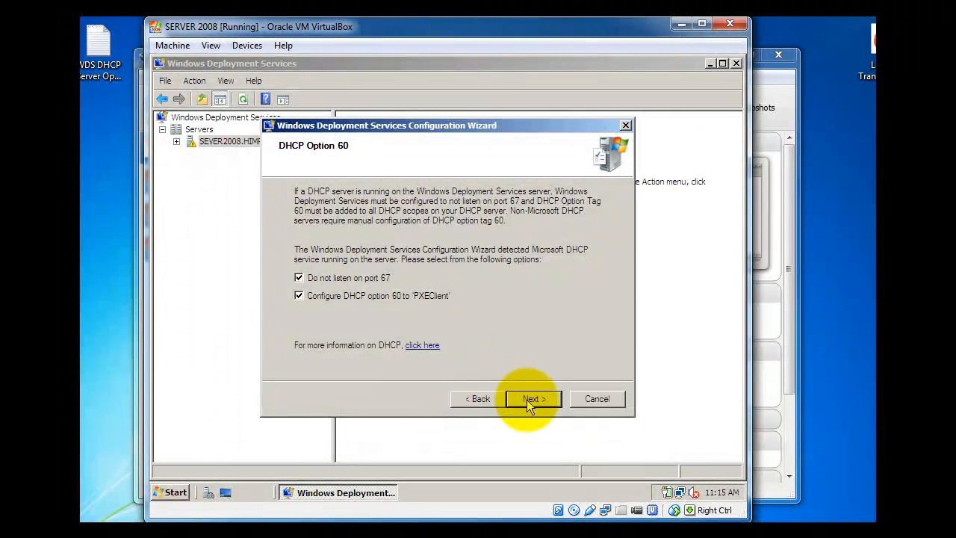
pyautogui.click(526, 400)
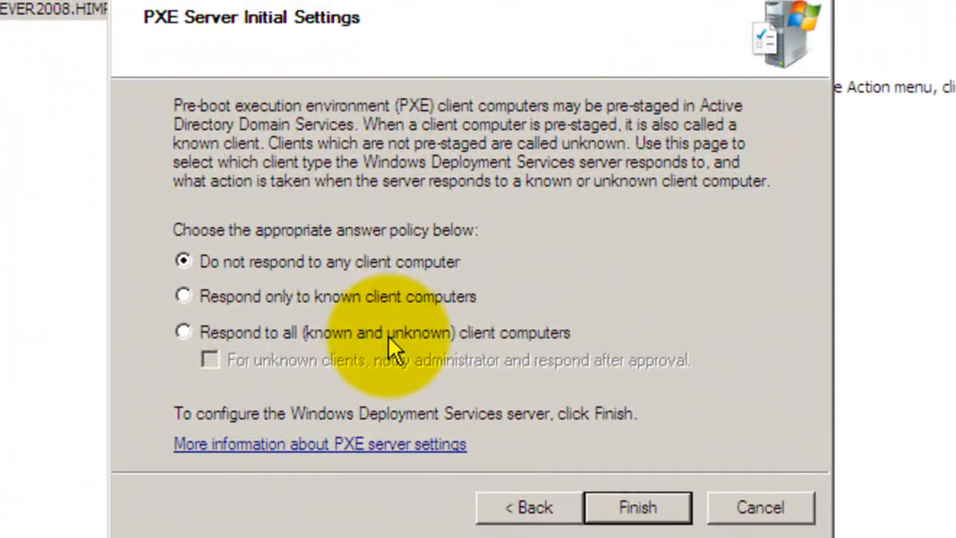
# Step: Set the PXE answer policy to respond to all (known and unknown) client computers and finish the configuration without adding images
pyautogui.click(366, 335)
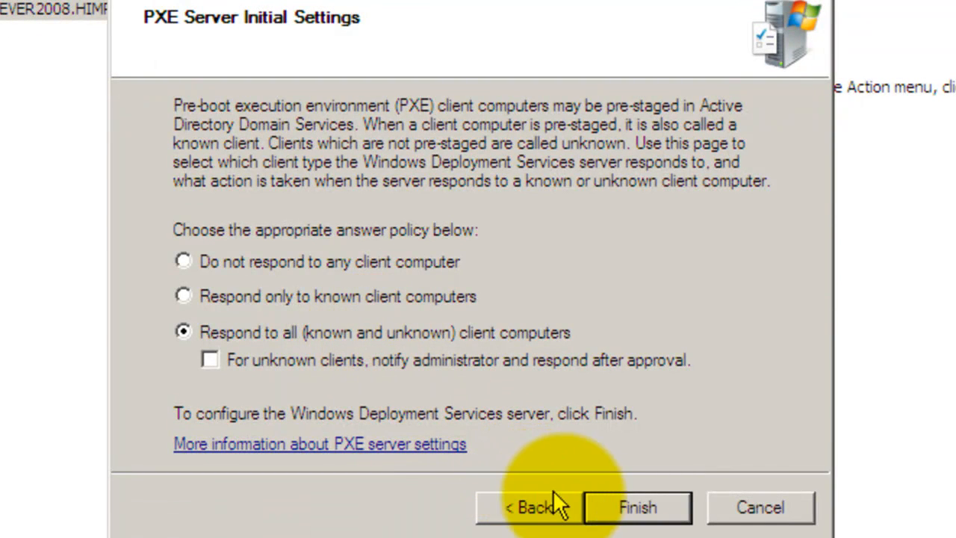
pyautogui.click(617, 505)
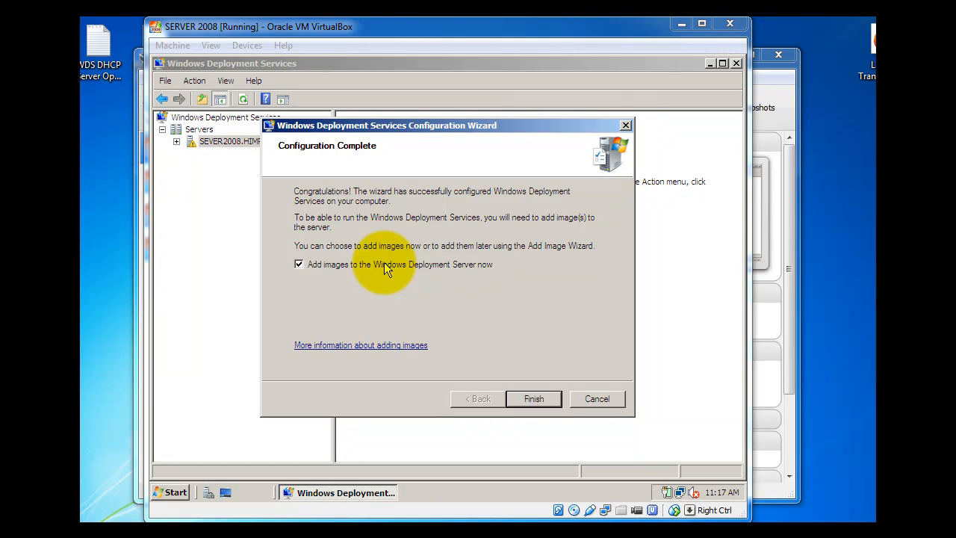
pyautogui.click(534, 398)
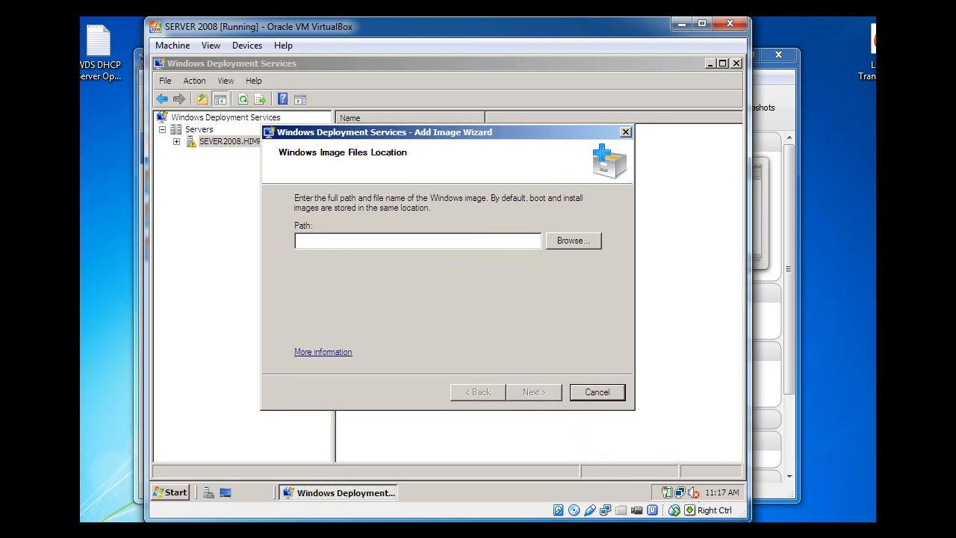
pyautogui.click(593, 392)
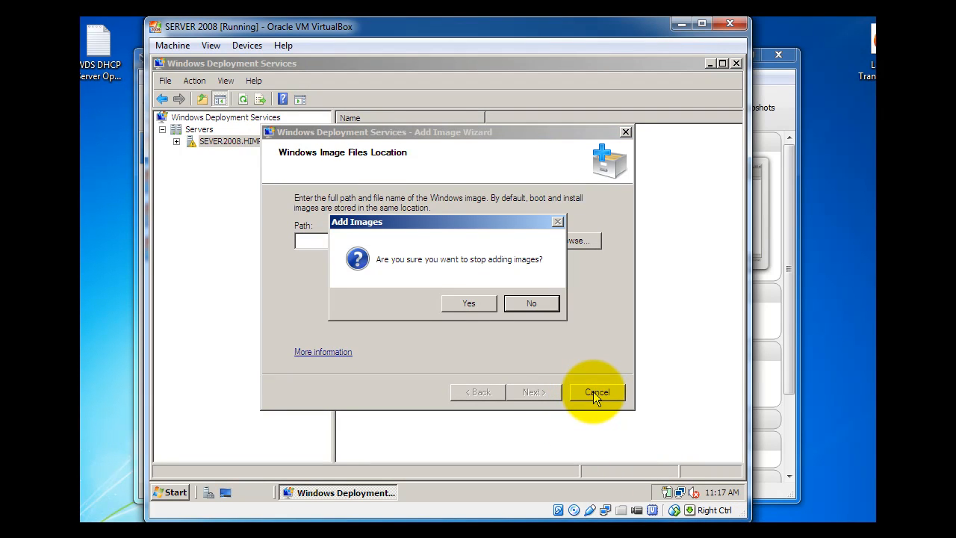
pyautogui.click(482, 308)
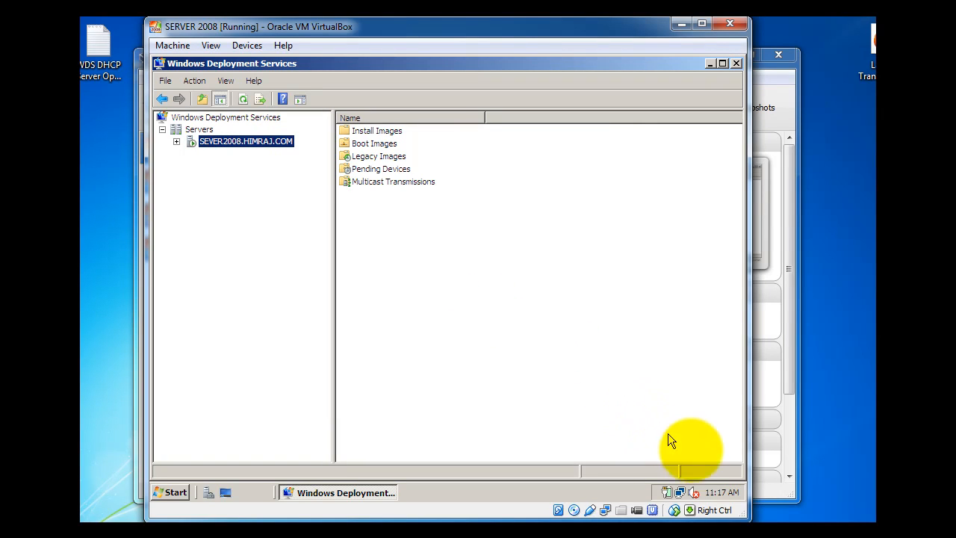
# Step: Start adding an install image to the SEVER2008 server and create a new image group named "WIN7 32bit" for it
pyautogui.moveTo(730, 498)
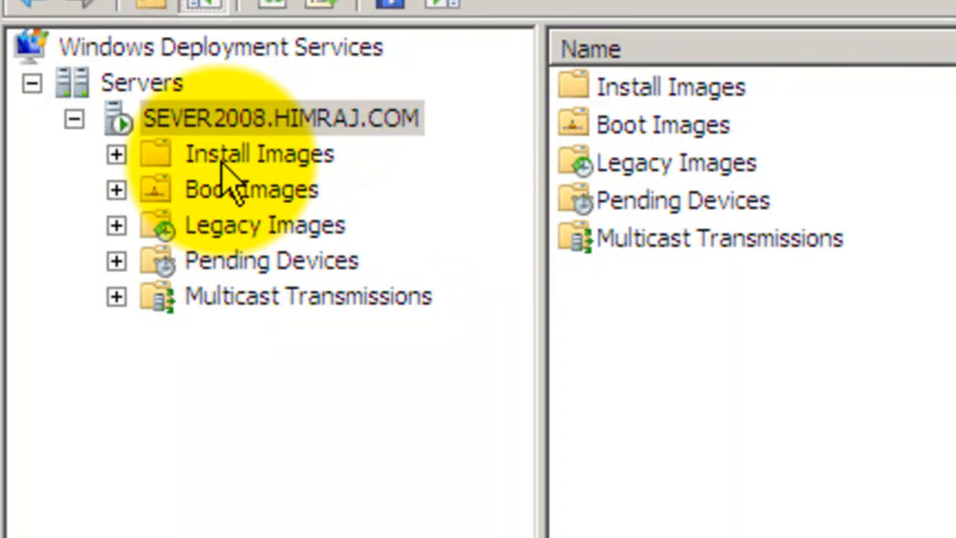
pyautogui.click(224, 157)
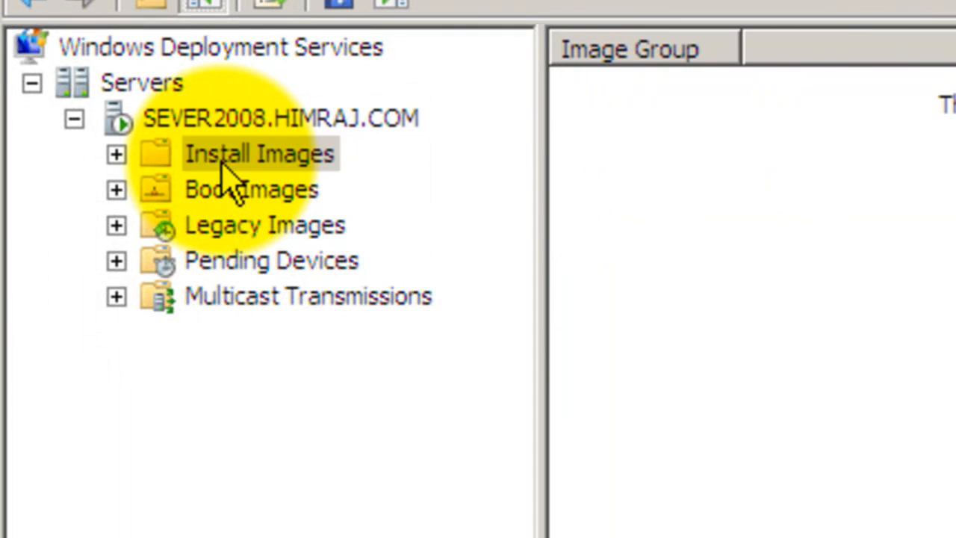
pyautogui.rightClick(228, 177)
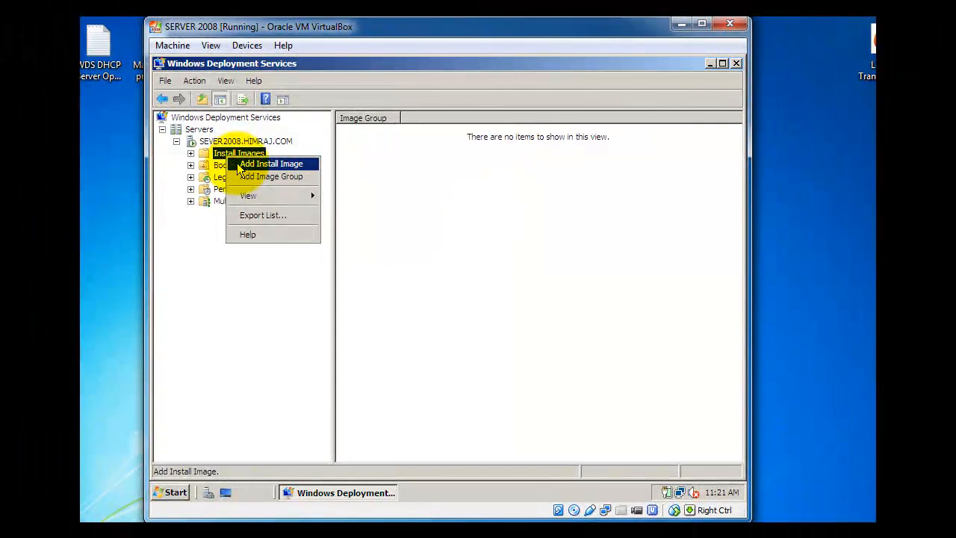
pyautogui.click(239, 164)
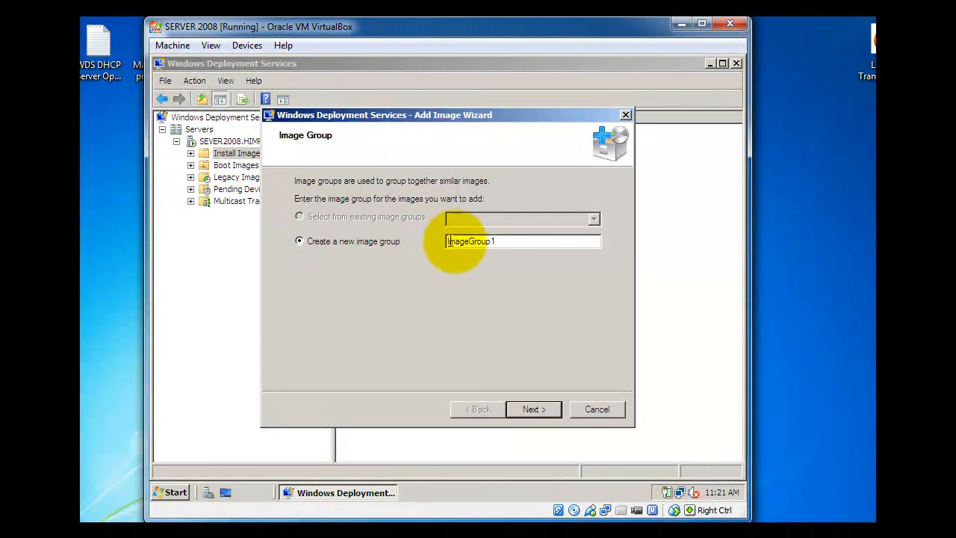
pyautogui.moveTo(502, 242); pyautogui.dragTo(431, 238)
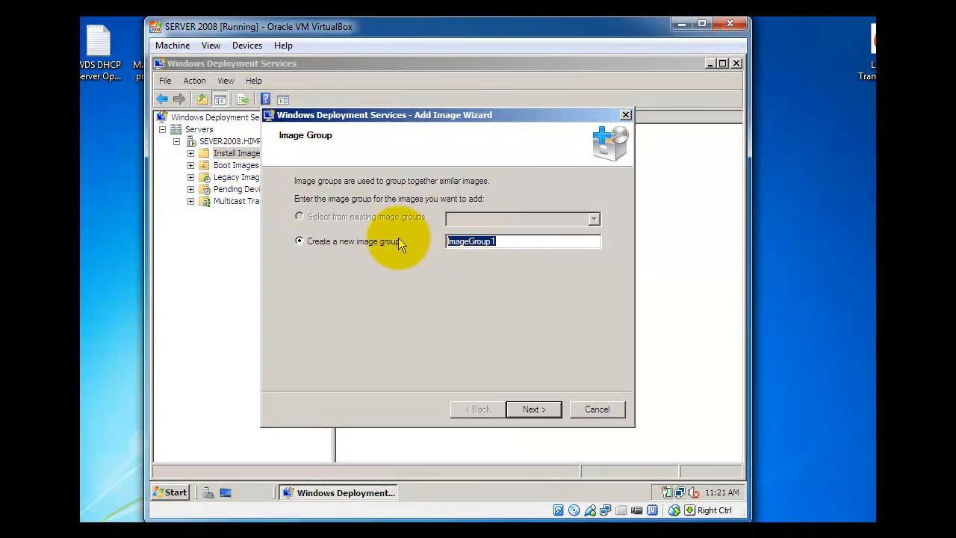
pyautogui.write('WI')
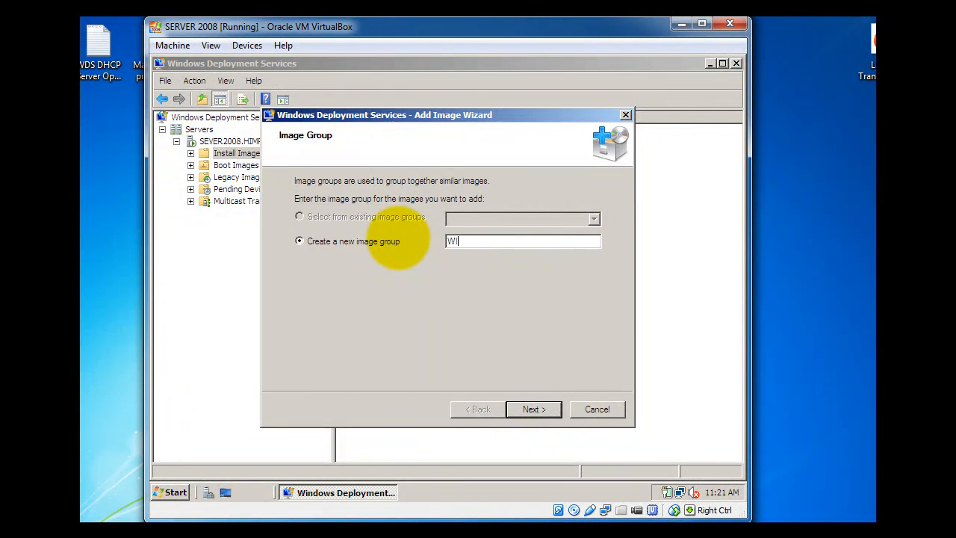
pyautogui.write('N7 32bit')
pyautogui.click(533, 410)
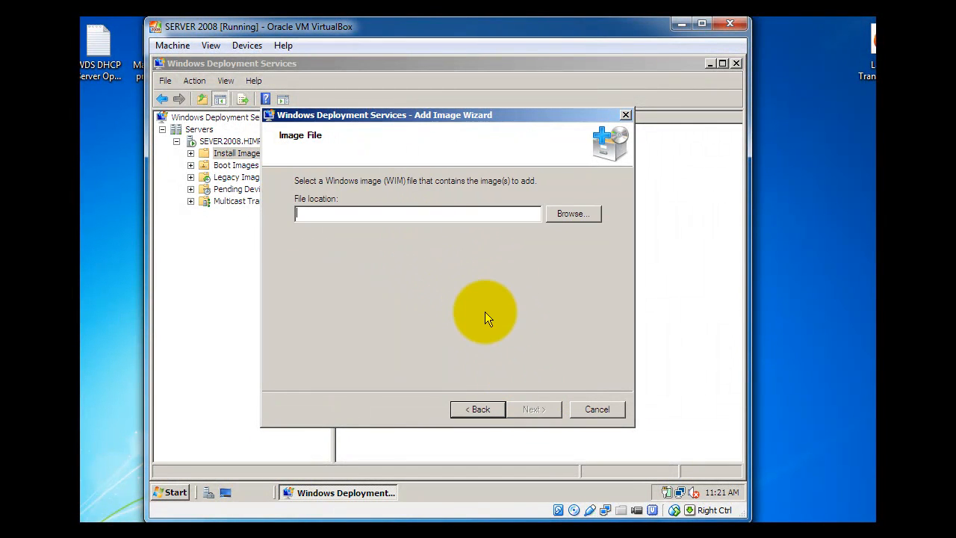
# Step: Choose install.wim from the sources folder of CD drive D: as the install image file
pyautogui.click(569, 215)
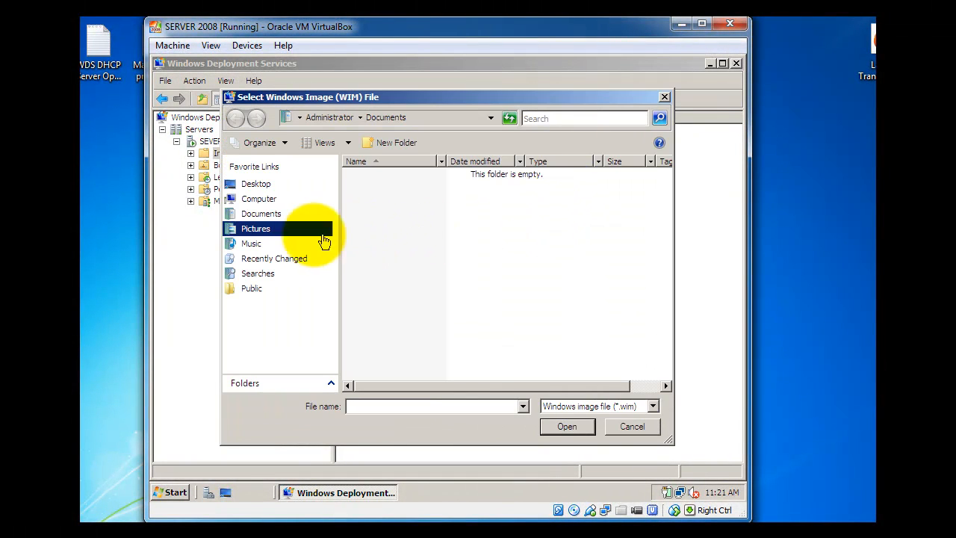
pyautogui.click(263, 198)
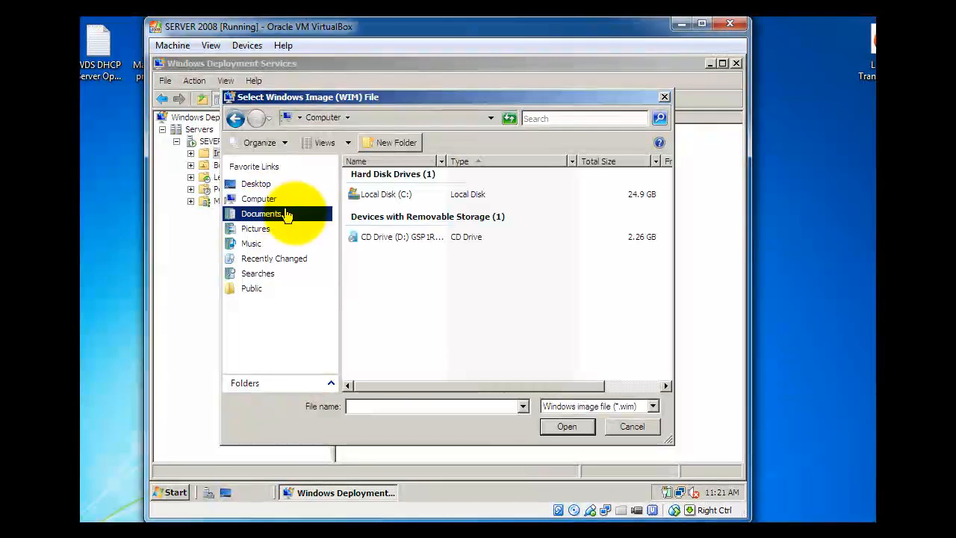
pyautogui.doubleClick(377, 236)
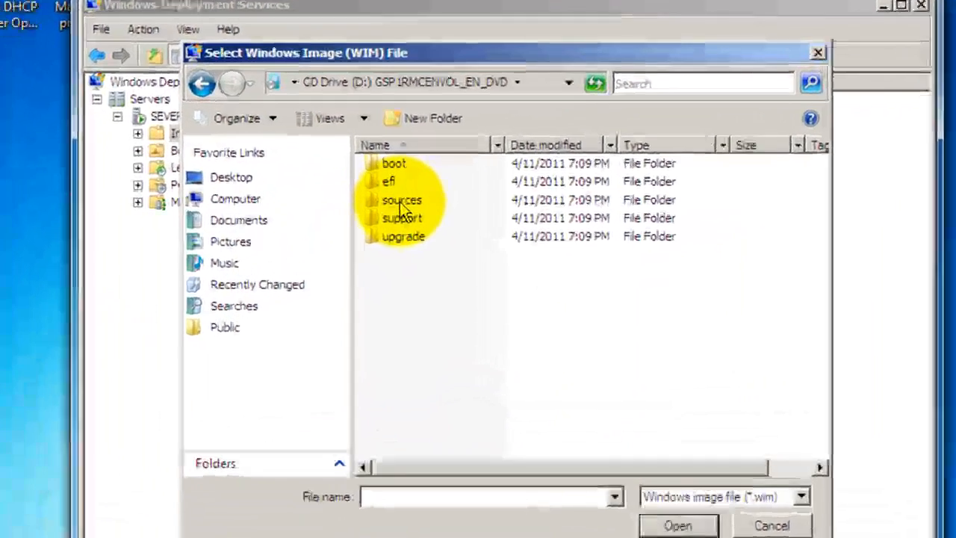
pyautogui.doubleClick(375, 201)
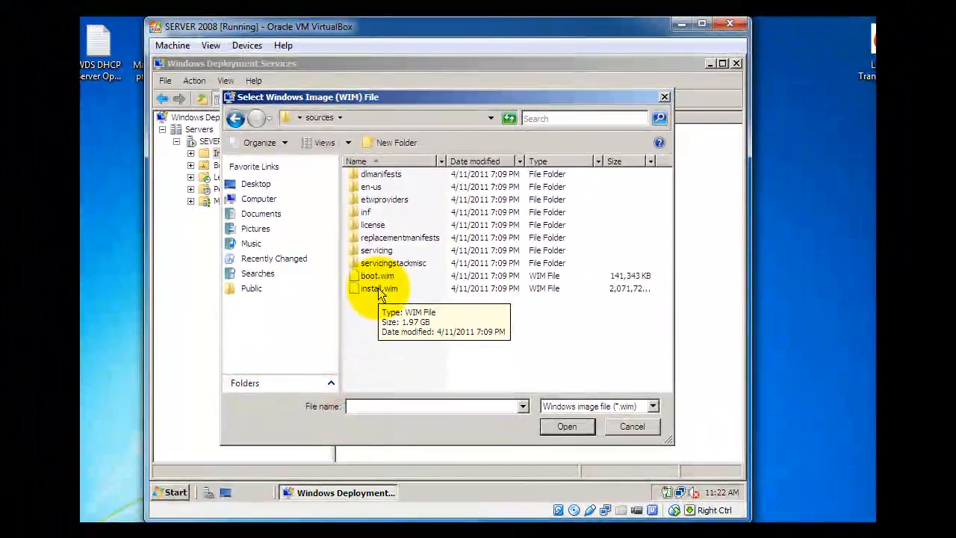
pyautogui.click(444, 377)
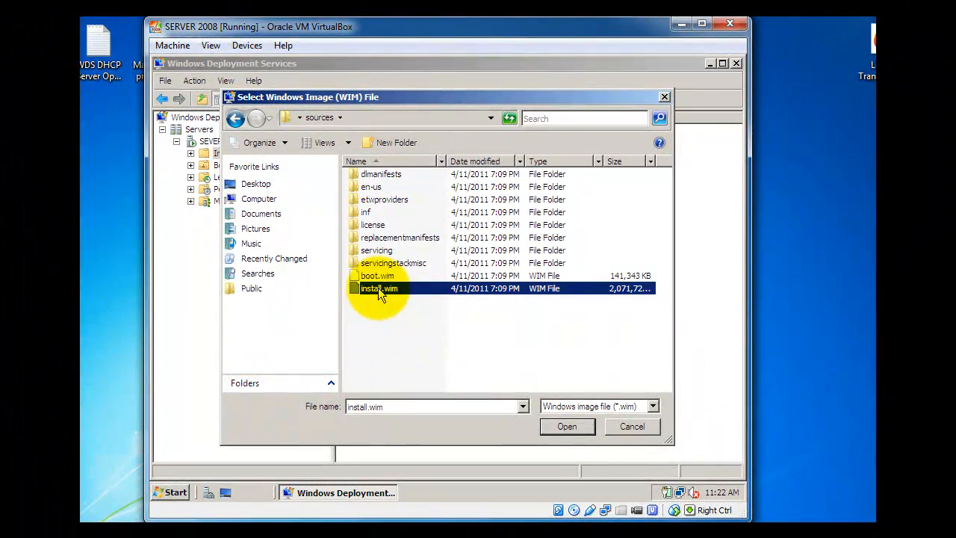
pyautogui.click(567, 426)
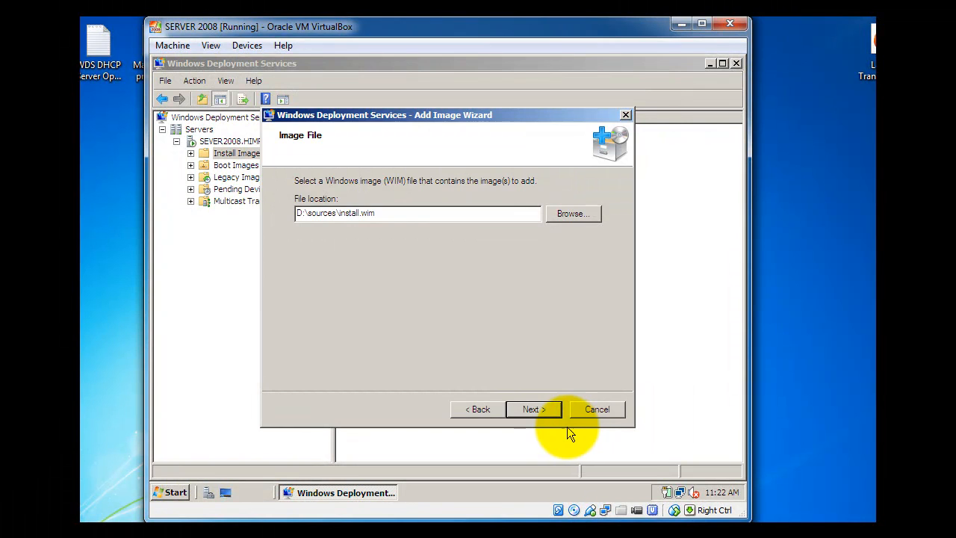
# Step: Add the Windows 7 ENTERPRISE x86 image with its default name and description to the server and finish the wizard
pyautogui.click(545, 412)
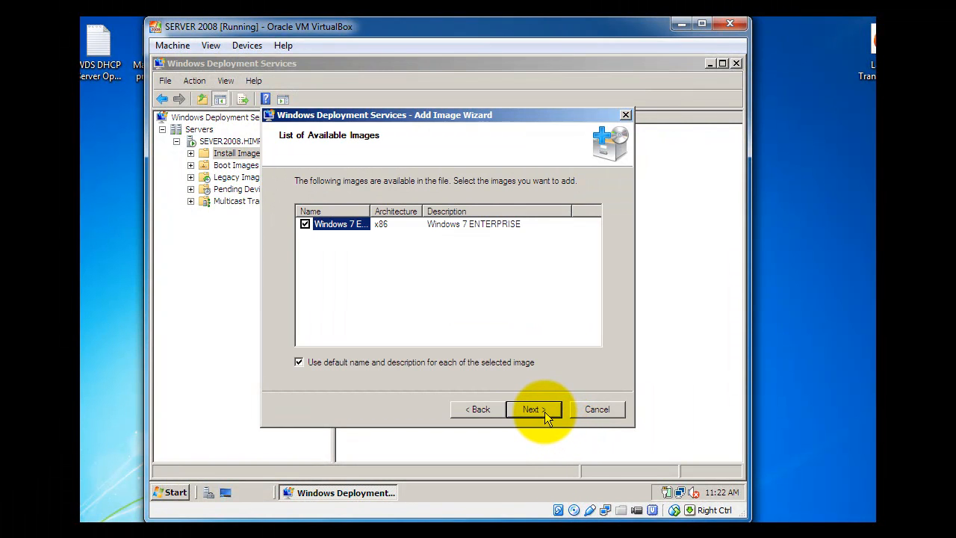
pyautogui.click(544, 412)
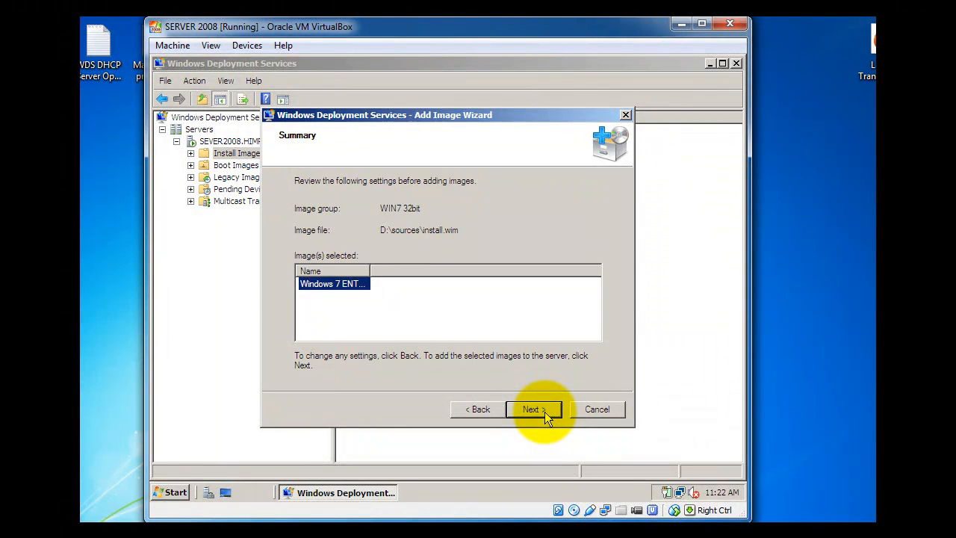
pyautogui.click(544, 411)
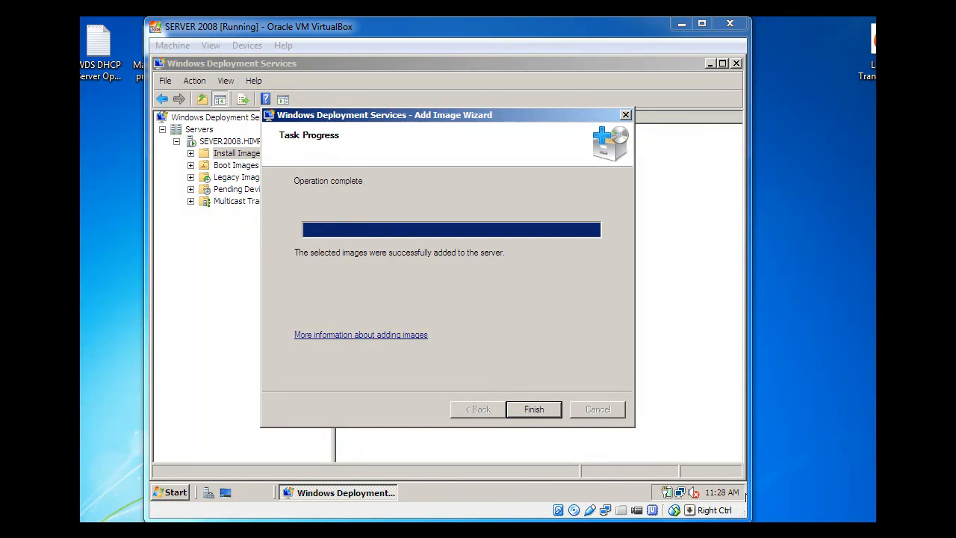
pyautogui.click(531, 407)
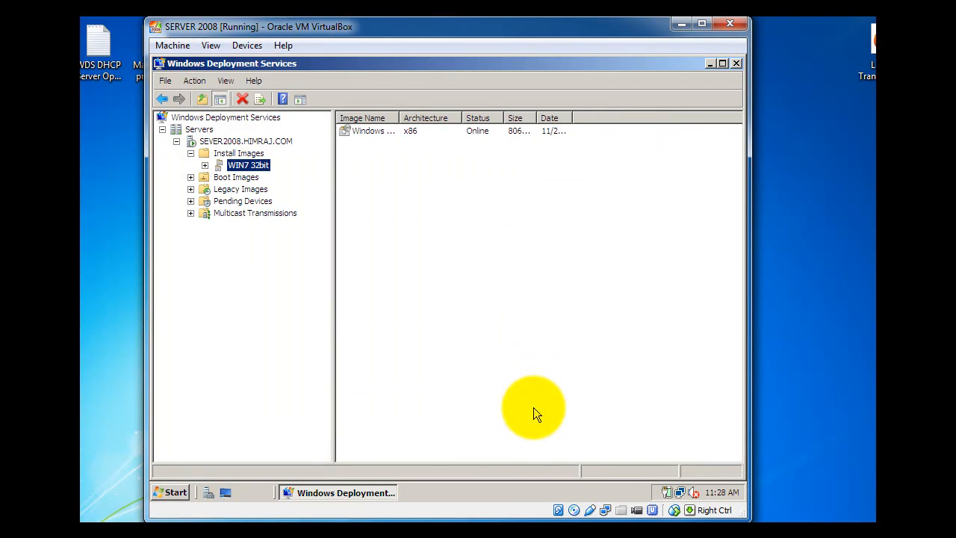
# Step: Start adding a boot image and choose boot.wim from the sources folder of CD drive D: as its image file
pyautogui.click(191, 153)
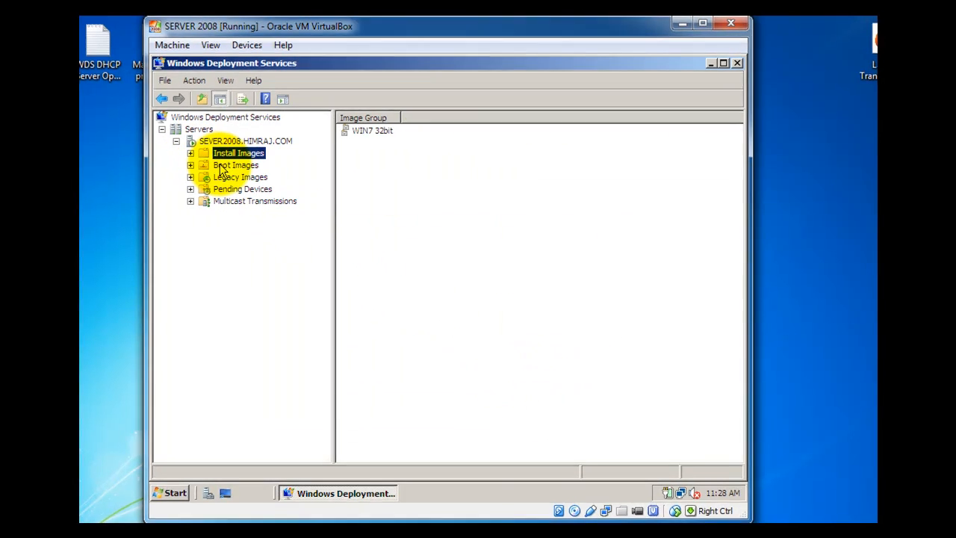
pyautogui.rightClick(222, 165)
pyautogui.click(239, 173)
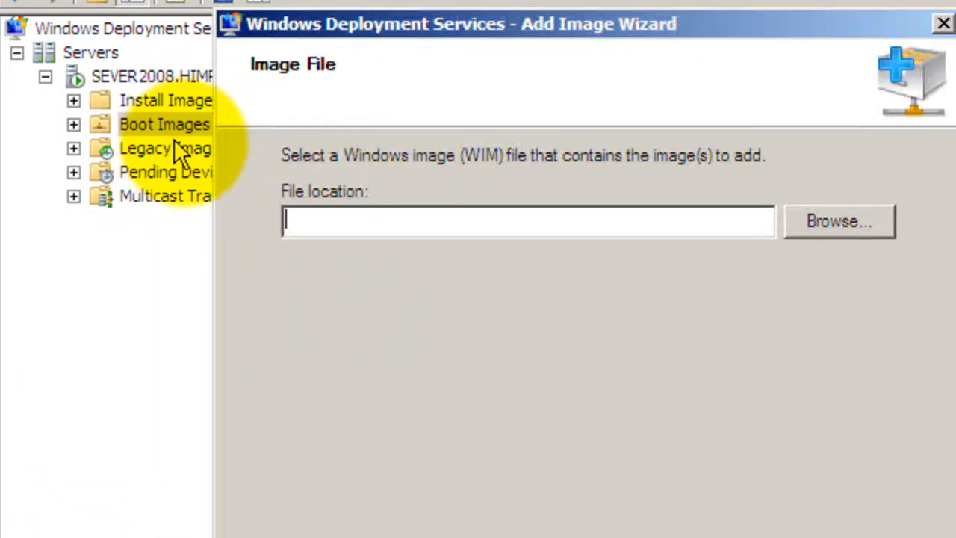
pyautogui.click(865, 228)
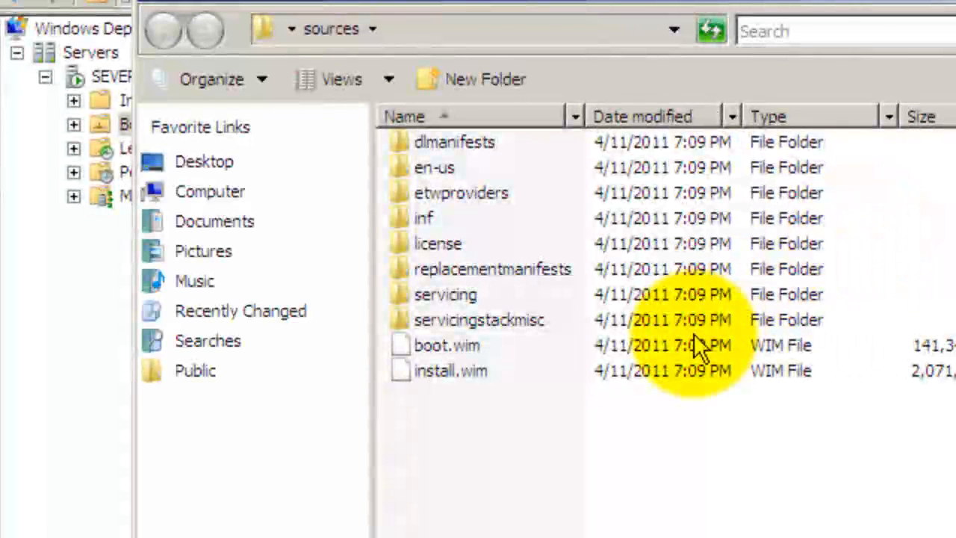
pyautogui.click(212, 194)
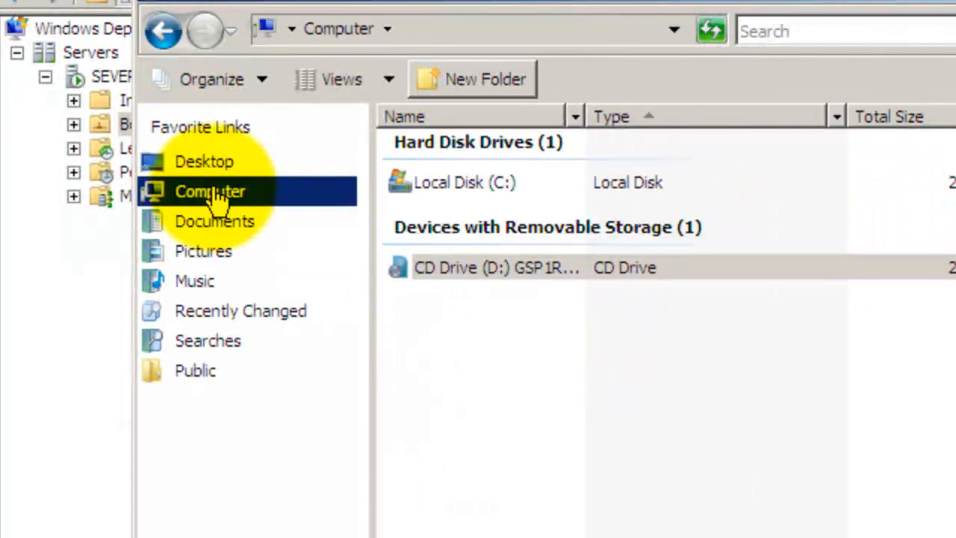
pyautogui.doubleClick(455, 264)
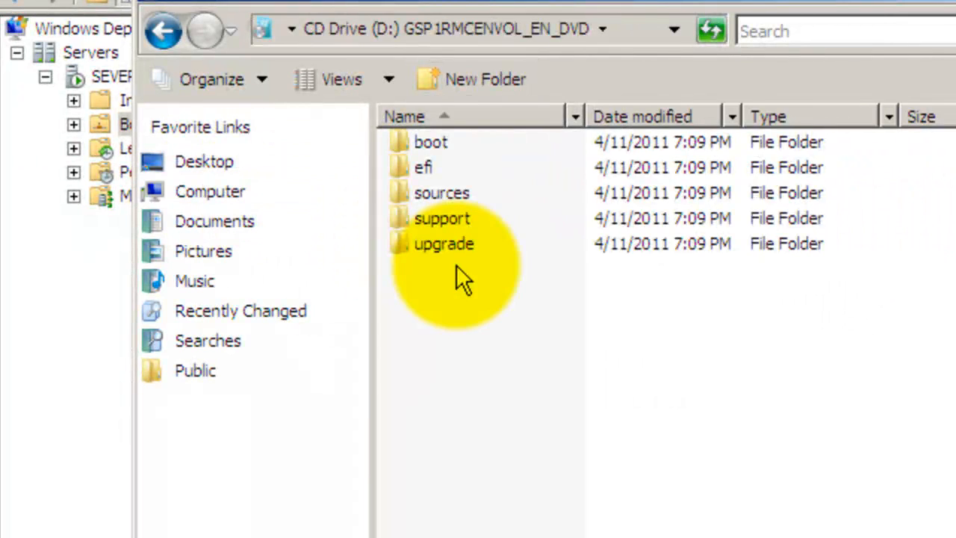
pyautogui.click(423, 196)
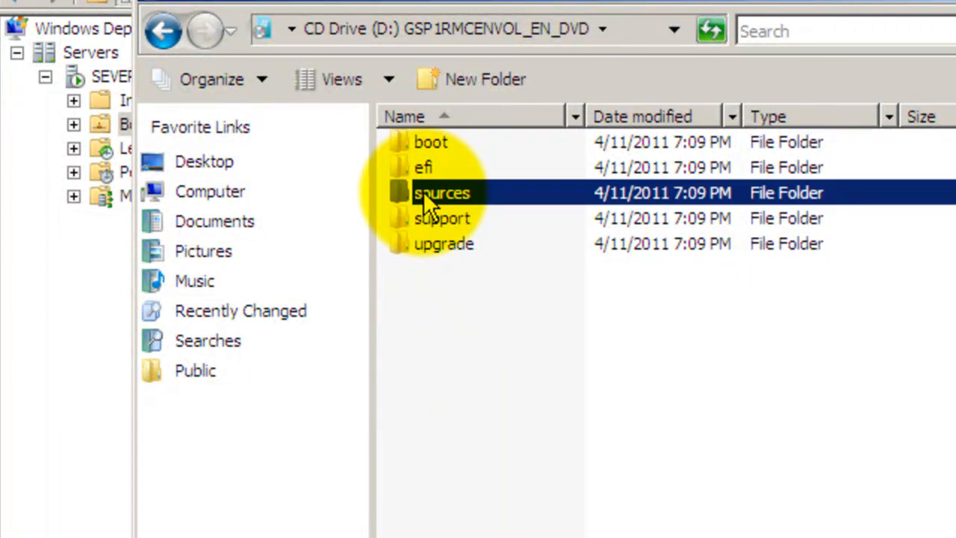
pyautogui.doubleClick(423, 193)
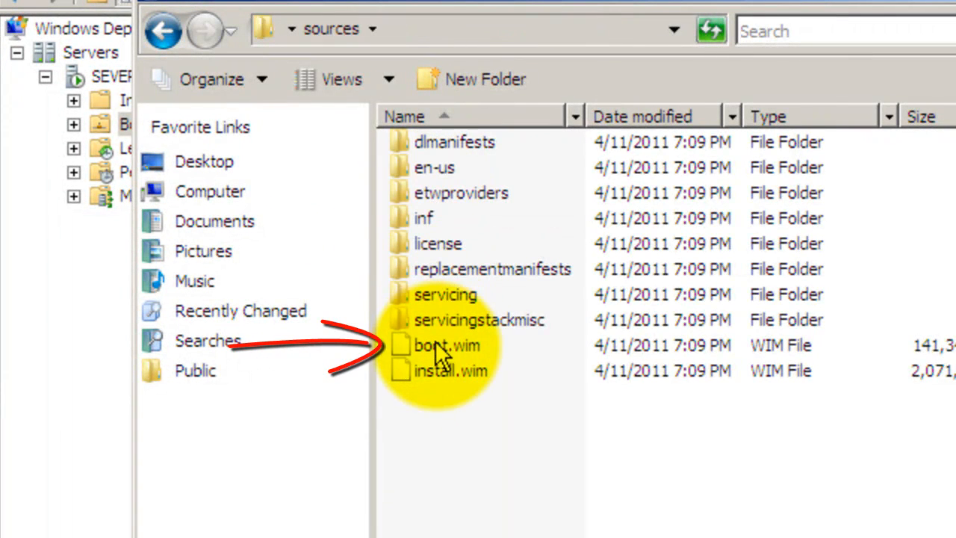
pyautogui.click(436, 348)
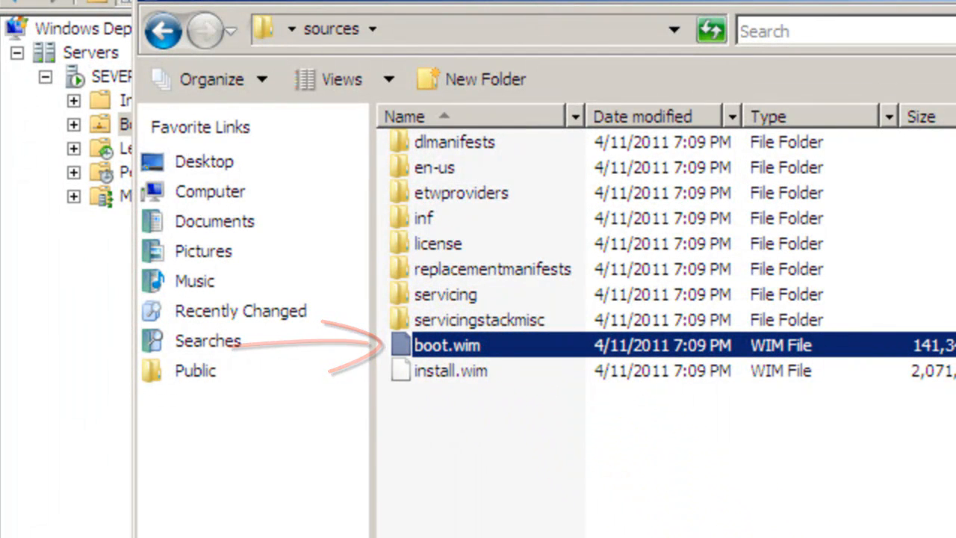
pyautogui.press('Return')
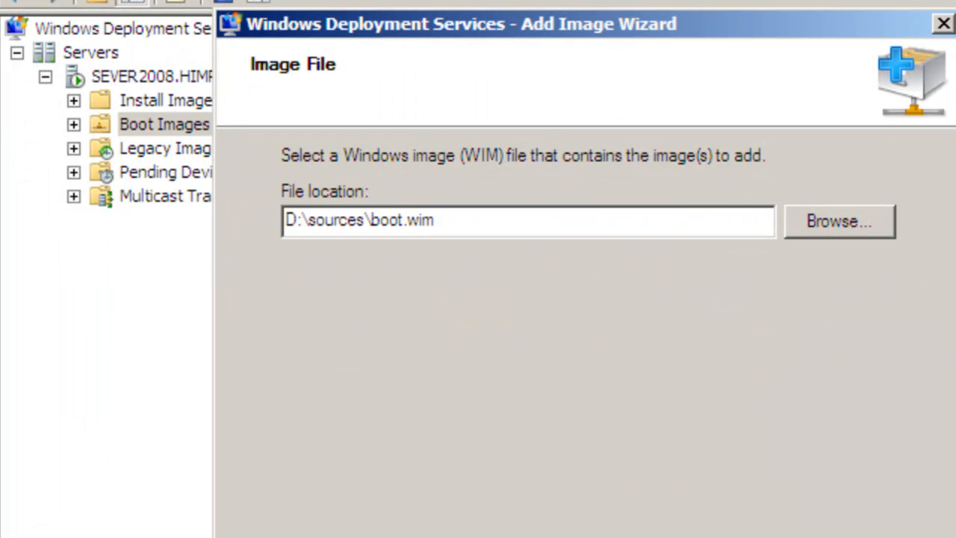
pyautogui.press('Return')
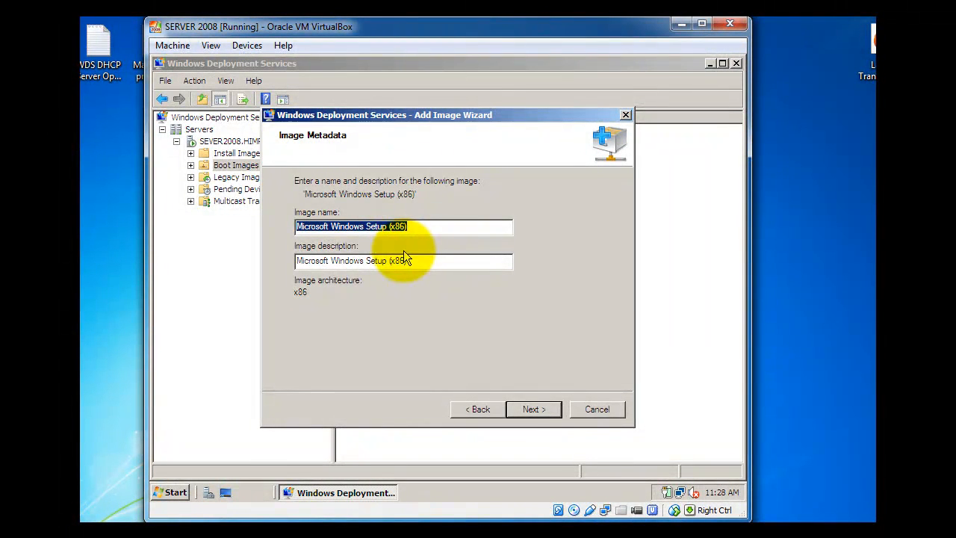
# Step: Set the boot image name to "Microsoft Windows WIN7 Setup (x86)" and its description to "Microsoft Windows WIN& Setup (x86)"
pyautogui.click(366, 227)
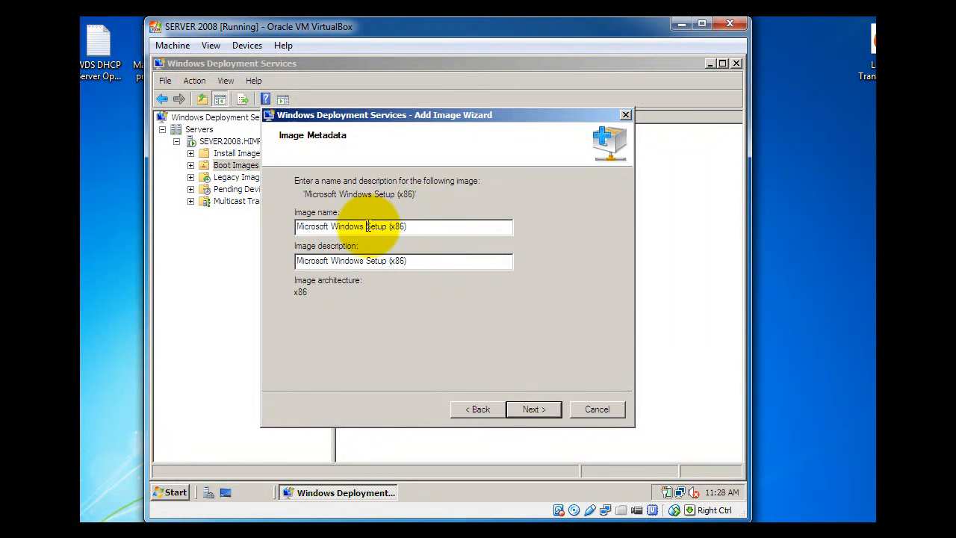
pyautogui.write('WINN')
pyautogui.press('BackSpace')
pyautogui.write('7')
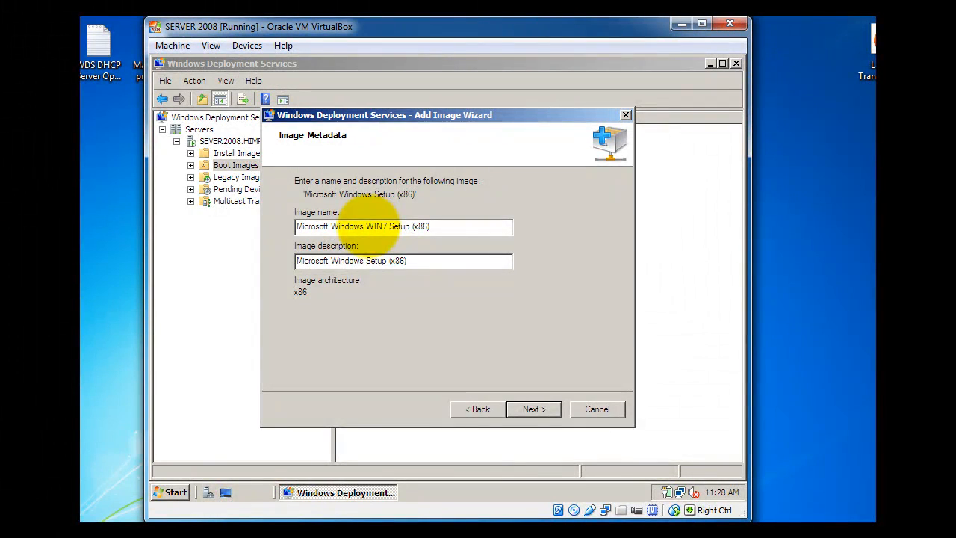
pyautogui.click(368, 260)
pyautogui.write('WIN&')
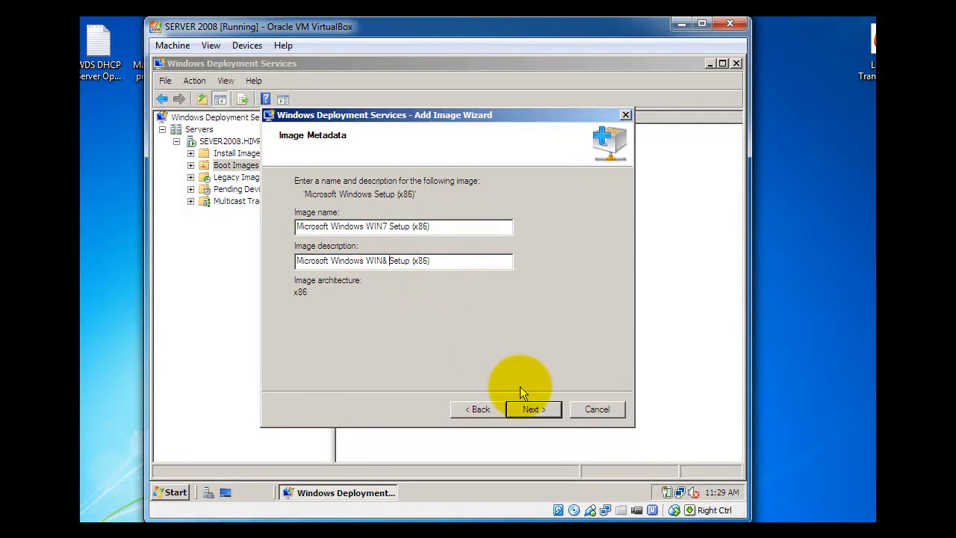
# Step: Accept the image metadata and summary, add the boot image to the server, and finish the wizard
pyautogui.click(533, 410)
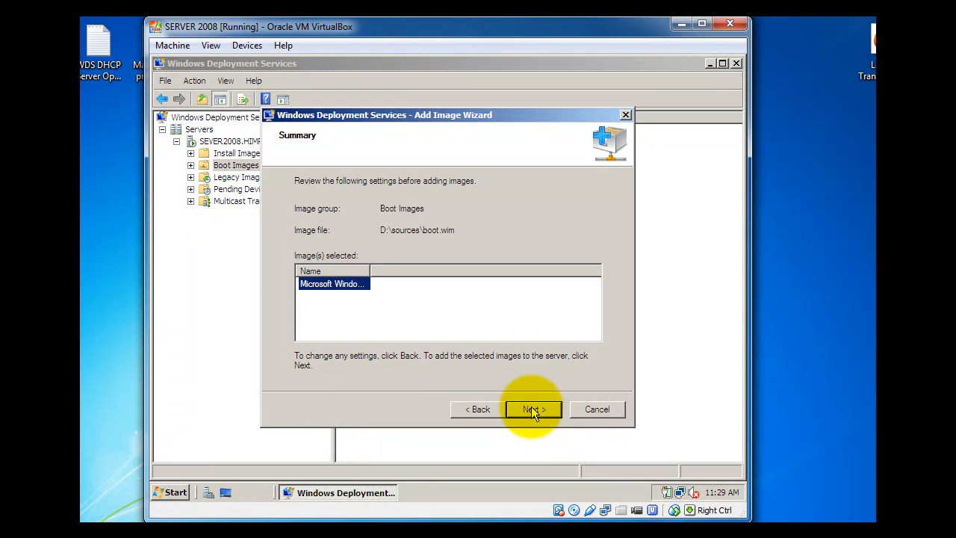
pyautogui.click(531, 408)
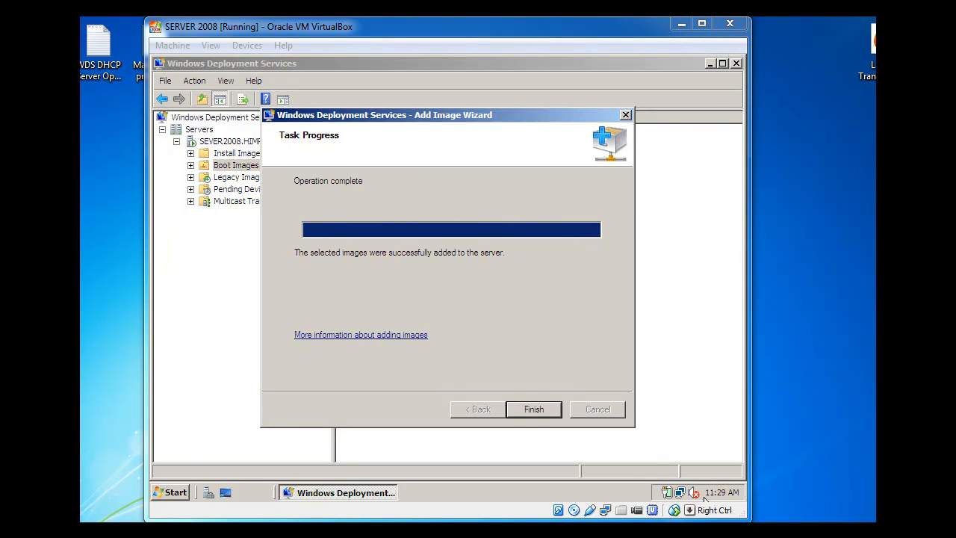
pyautogui.click(535, 413)
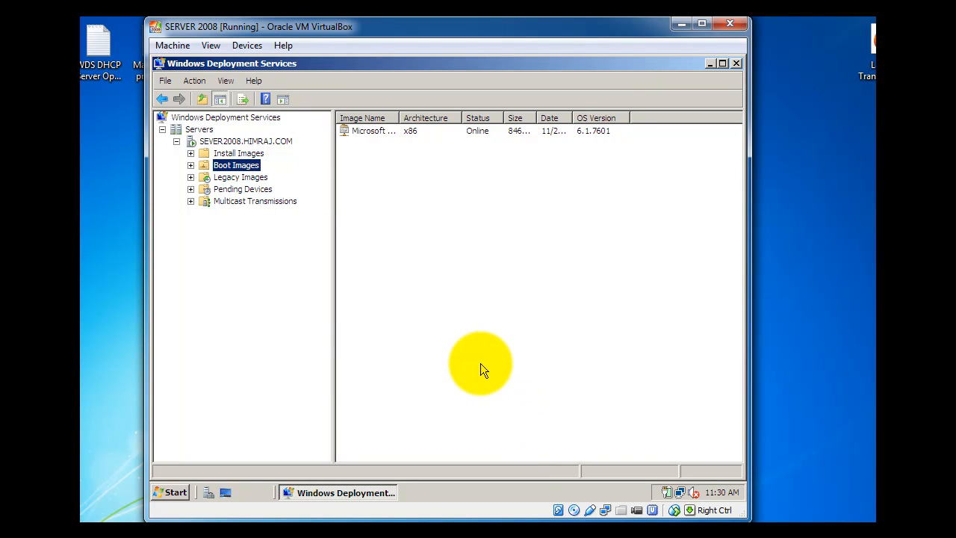
# Step: Start adding an install image and create a new image group named "VISTA 32bit" for it
pyautogui.rightClick(239, 154)
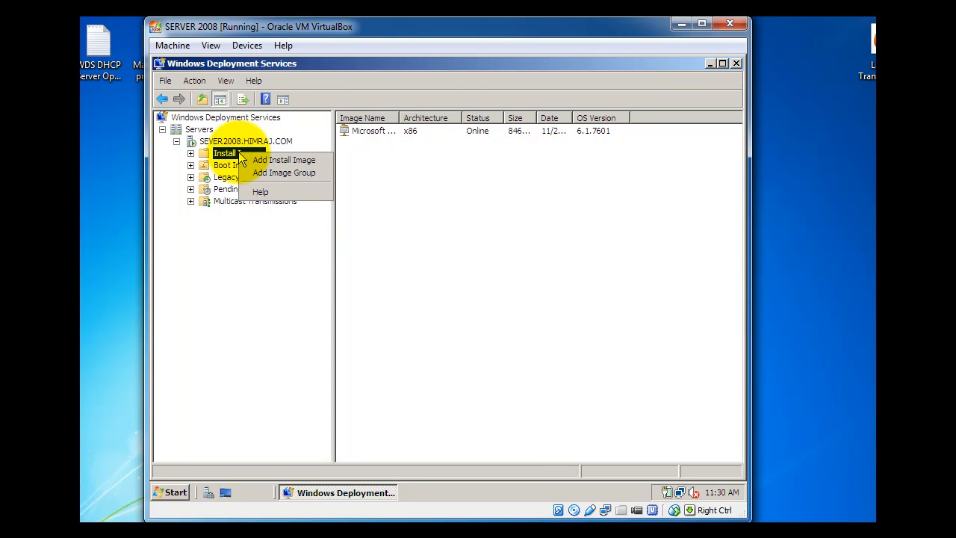
pyautogui.click(260, 163)
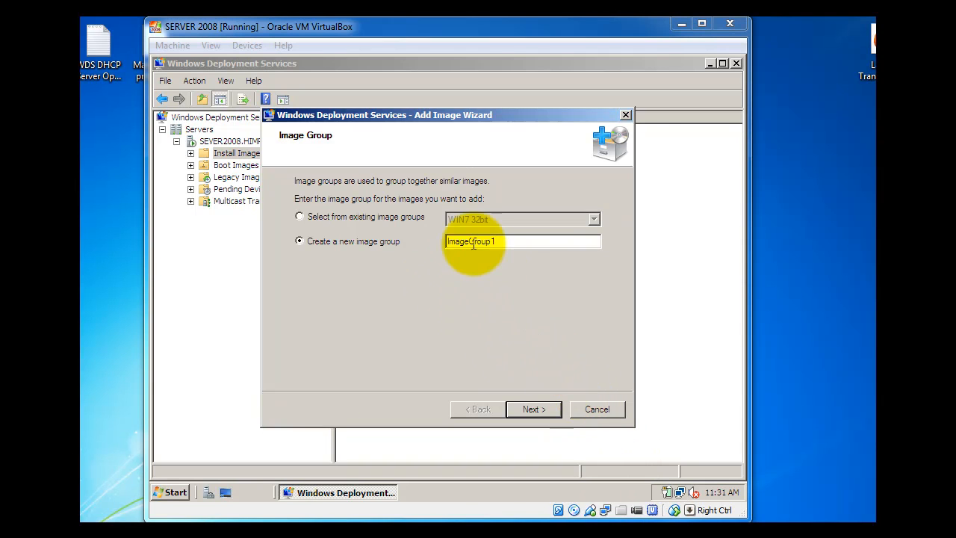
pyautogui.click(506, 240)
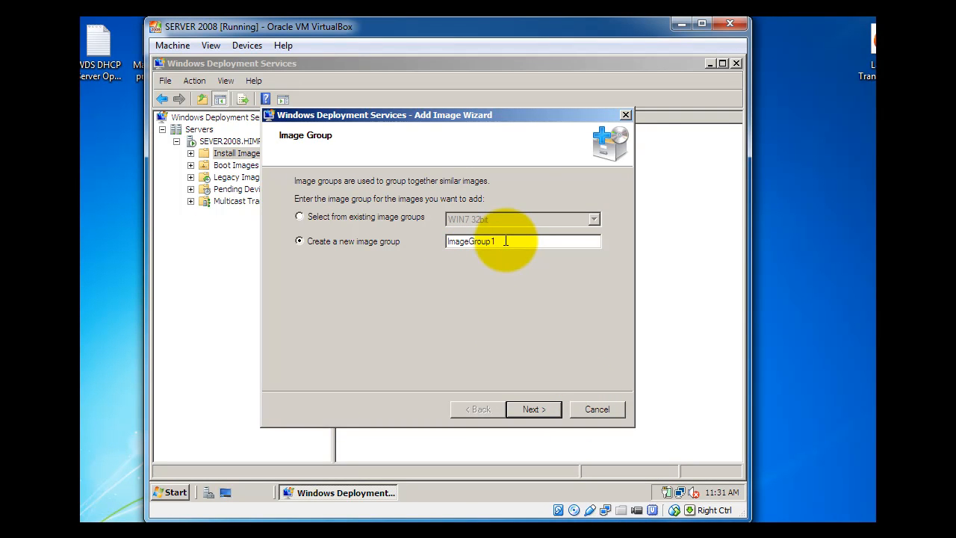
pyautogui.moveTo(506, 240); pyautogui.dragTo(384, 252)
pyautogui.write('VI')
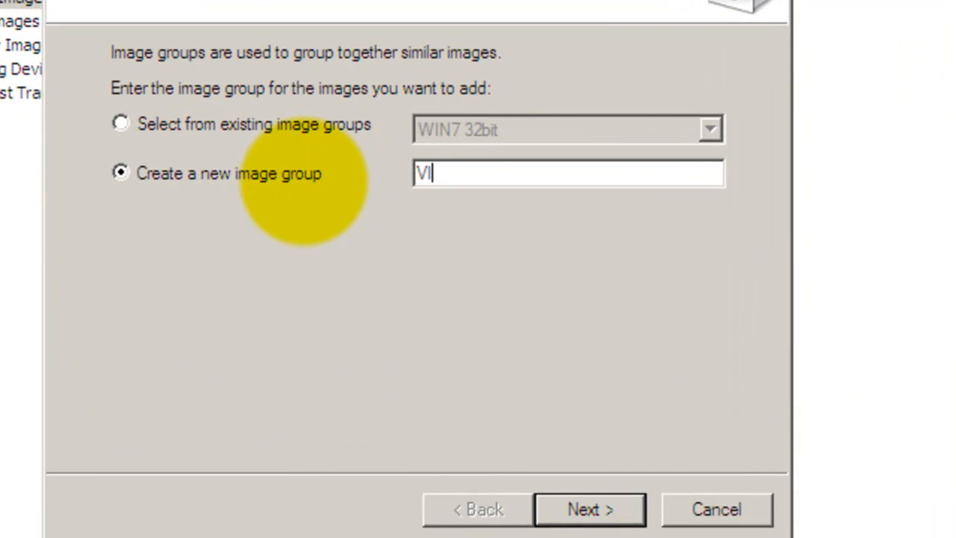
pyautogui.write('STA#@')
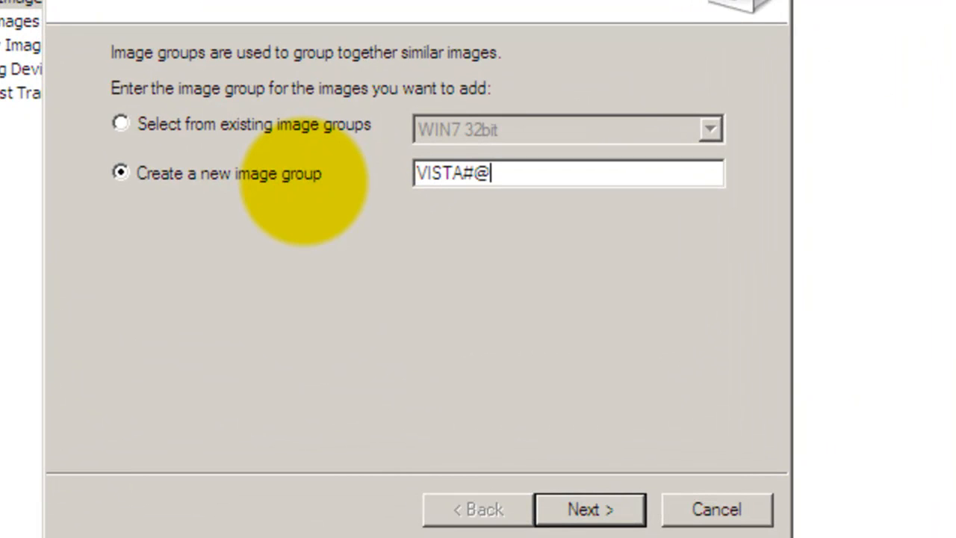
pyautogui.press('BackSpace')
pyautogui.press('BackSpace')
pyautogui.write('32it')
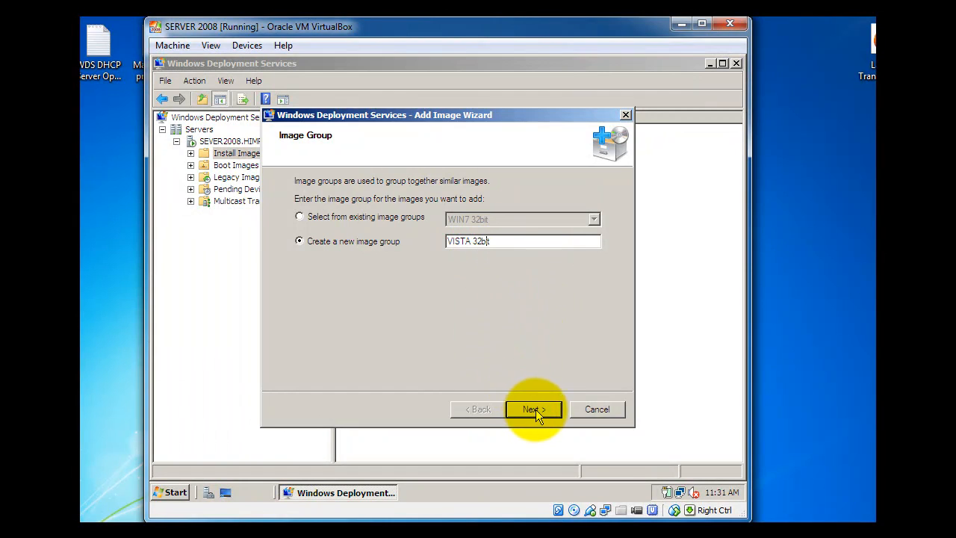
pyautogui.click(535, 409)
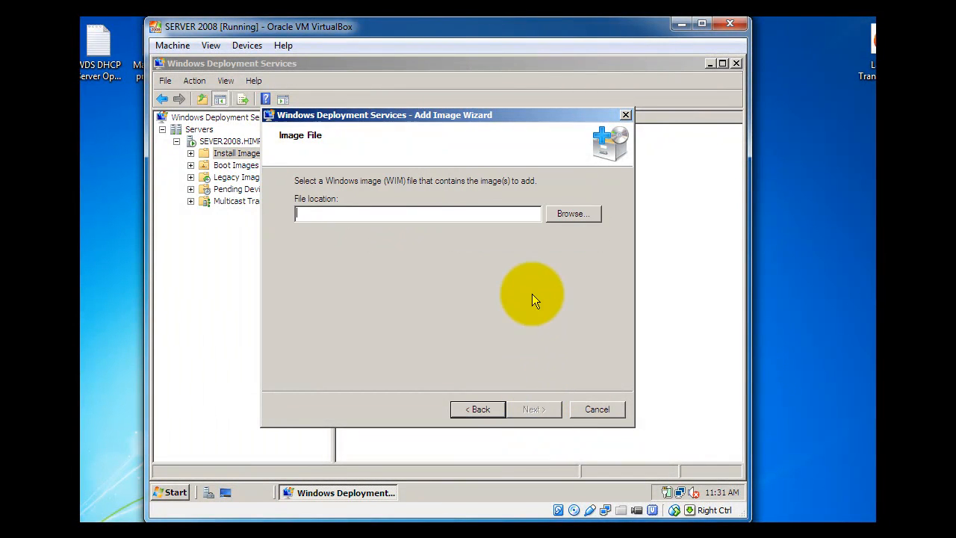
# Step: Choose install.wim from the sources folder of CD drive D: as the install image file and accept it
pyautogui.click(569, 217)
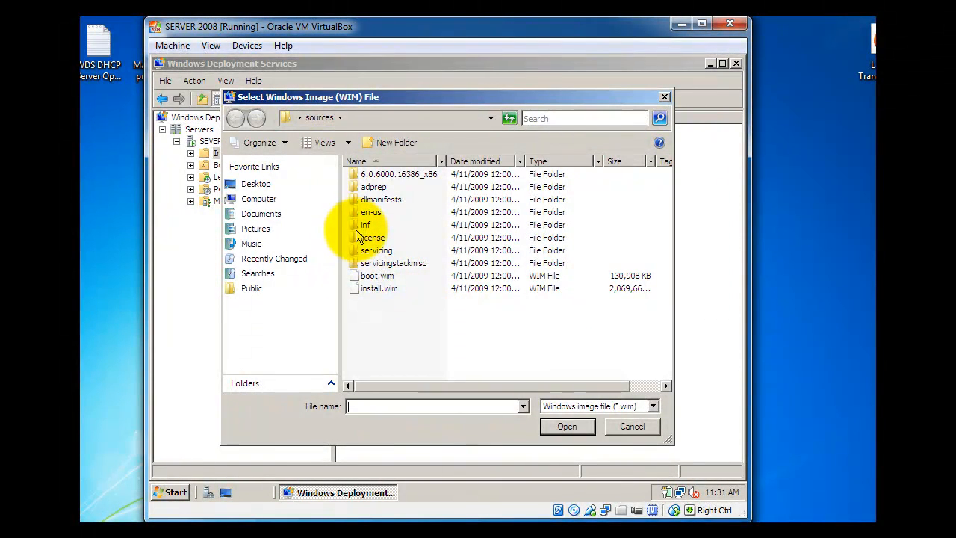
pyautogui.click(261, 200)
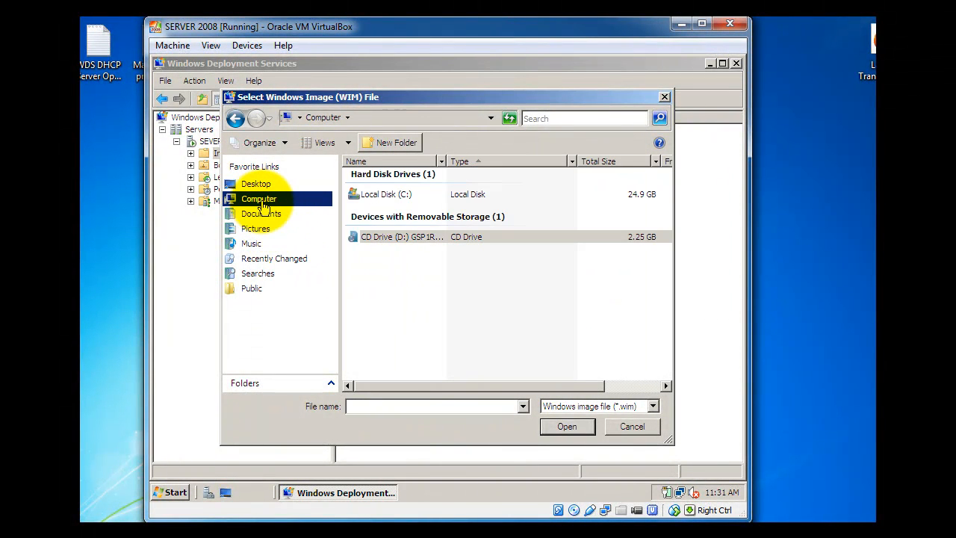
pyautogui.doubleClick(381, 237)
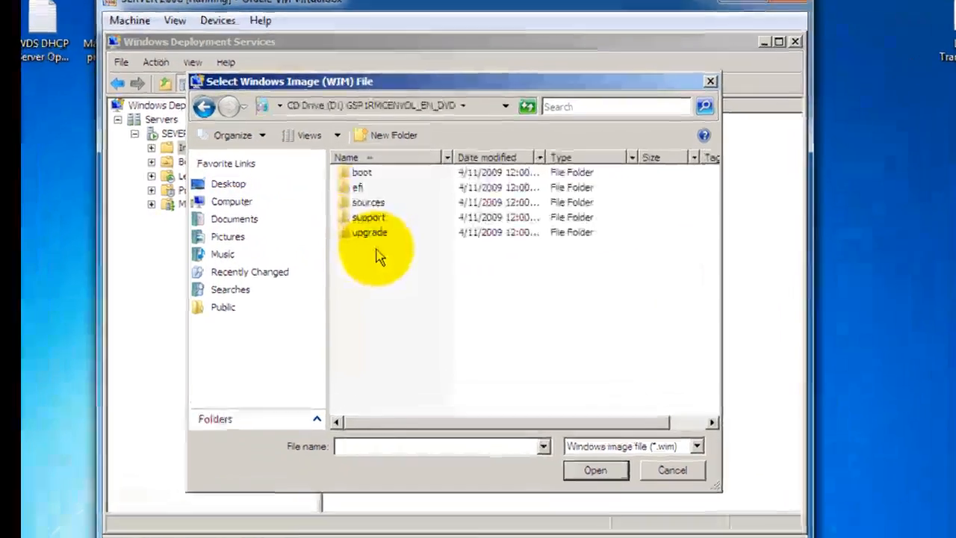
pyautogui.doubleClick(361, 203)
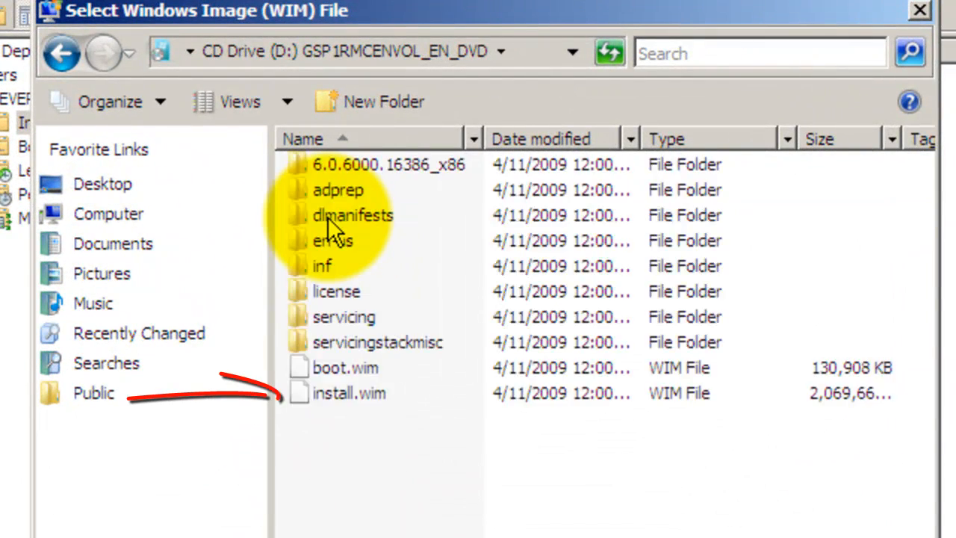
pyautogui.click(345, 393)
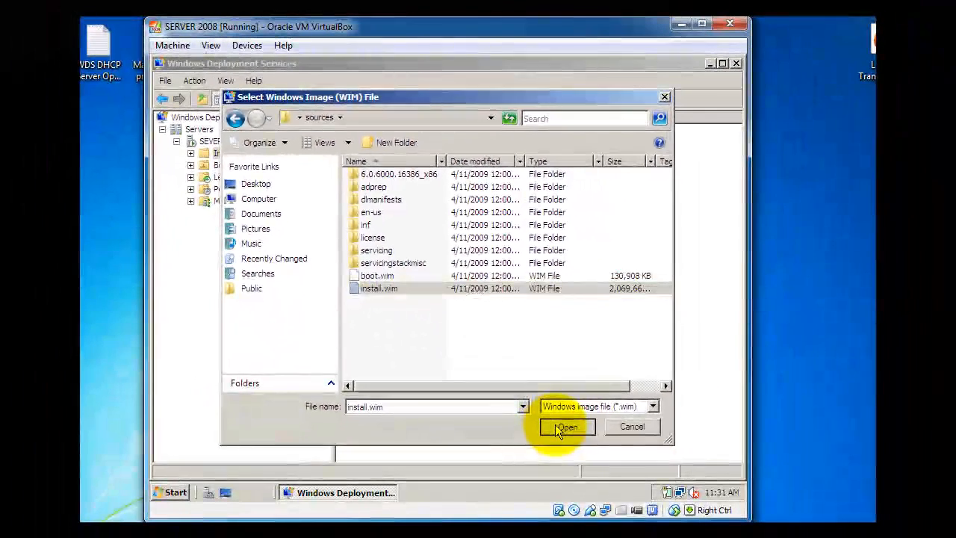
pyautogui.click(563, 427)
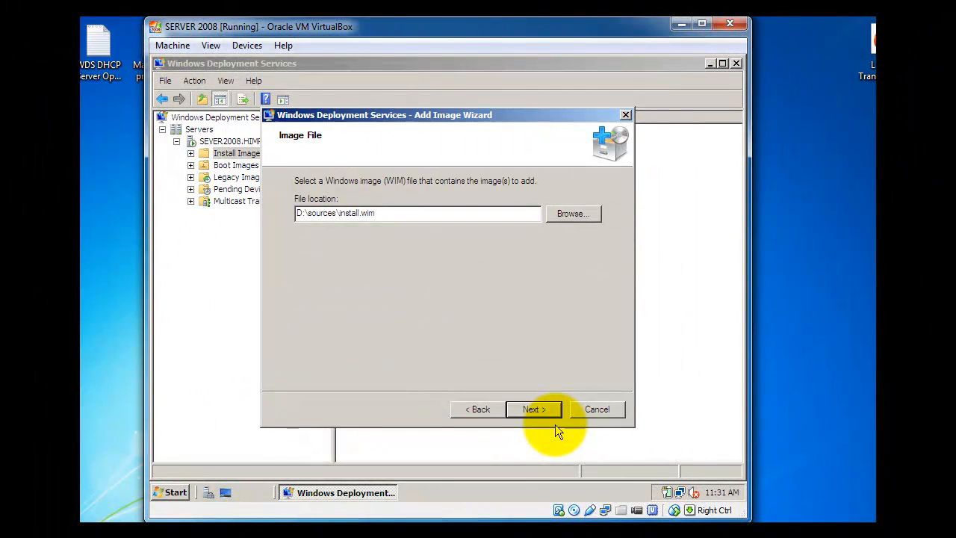
pyautogui.click(540, 410)
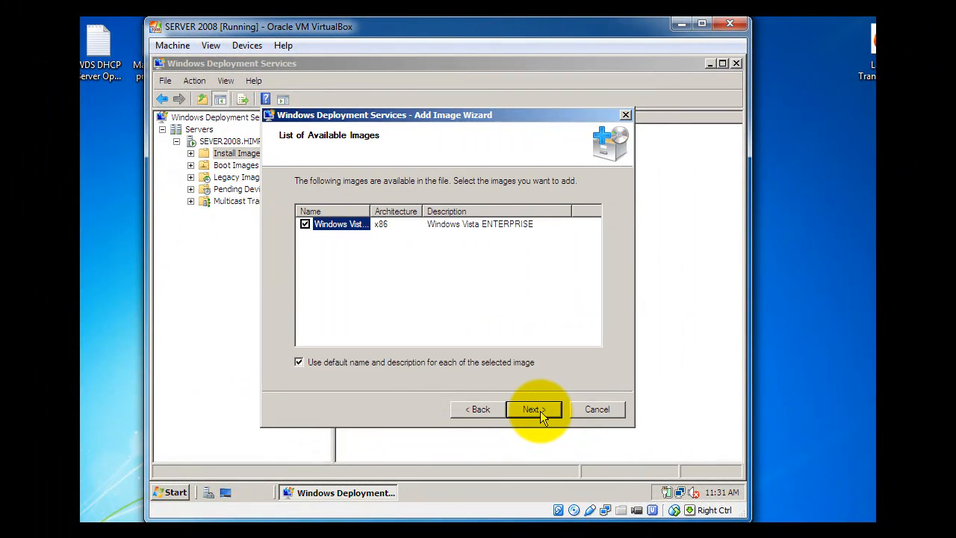
# Step: Add the Windows Vista ENTERPRISE x86 image with its default name and description to the server and finish the wizard
pyautogui.click(533, 409)
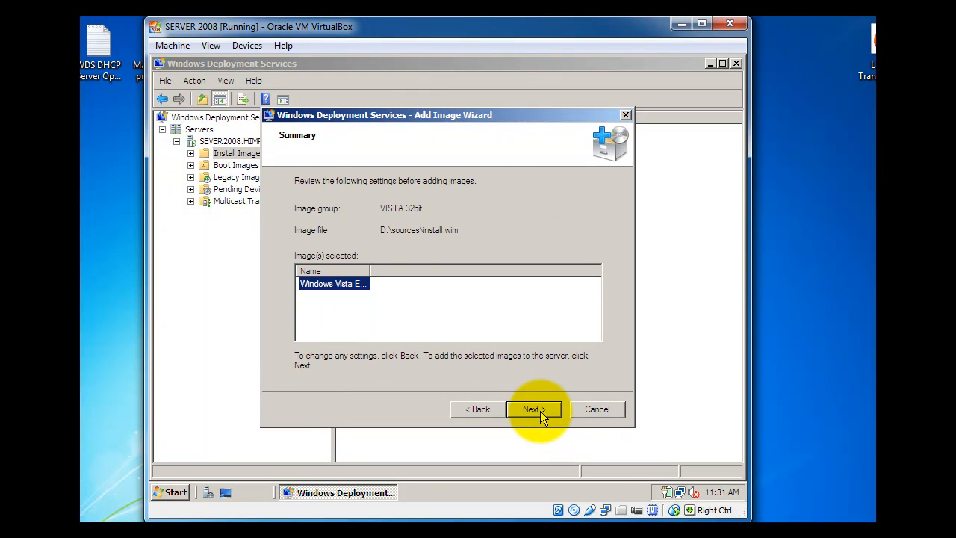
pyautogui.click(540, 411)
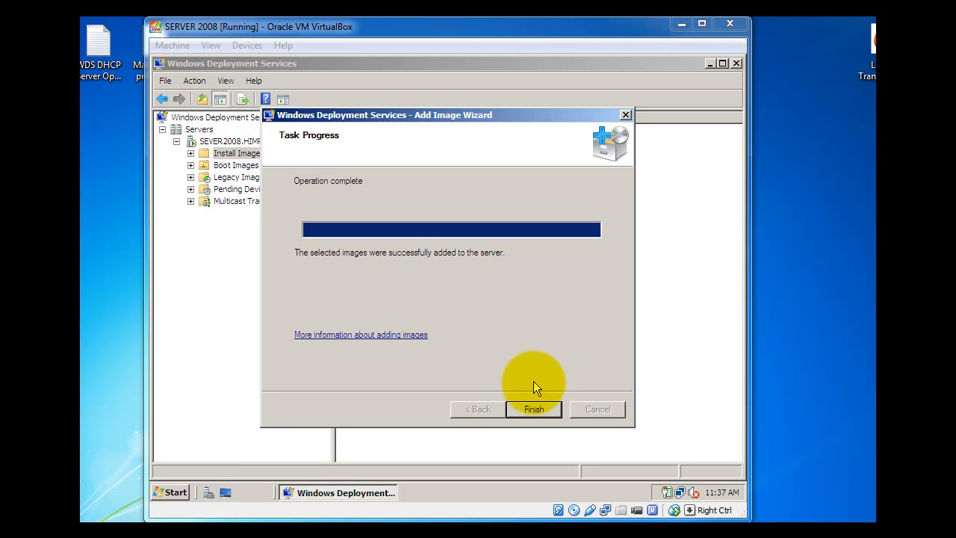
pyautogui.click(534, 410)
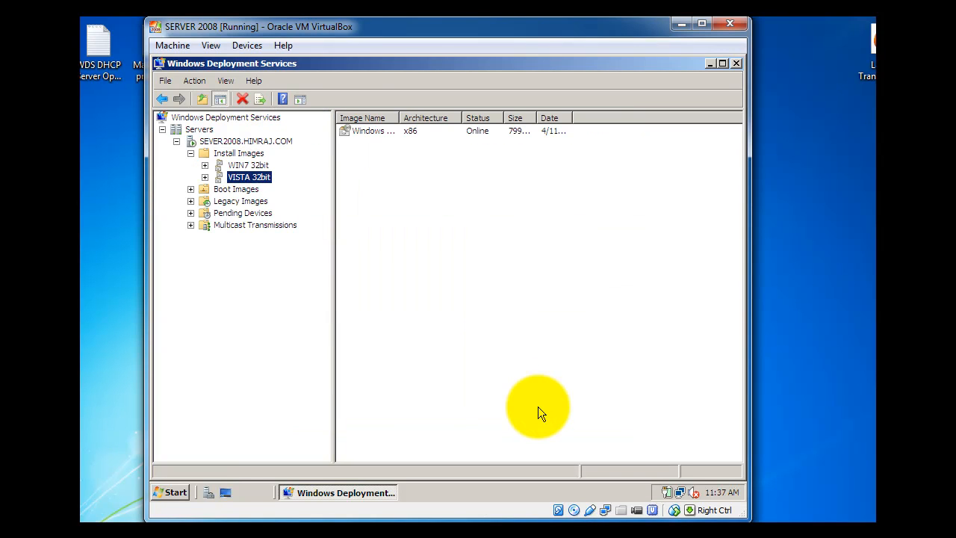
# Step: Start adding another boot image and use boot.wim from the sources folder of the Vista CD in drive D: as its image file
pyautogui.click(228, 193)
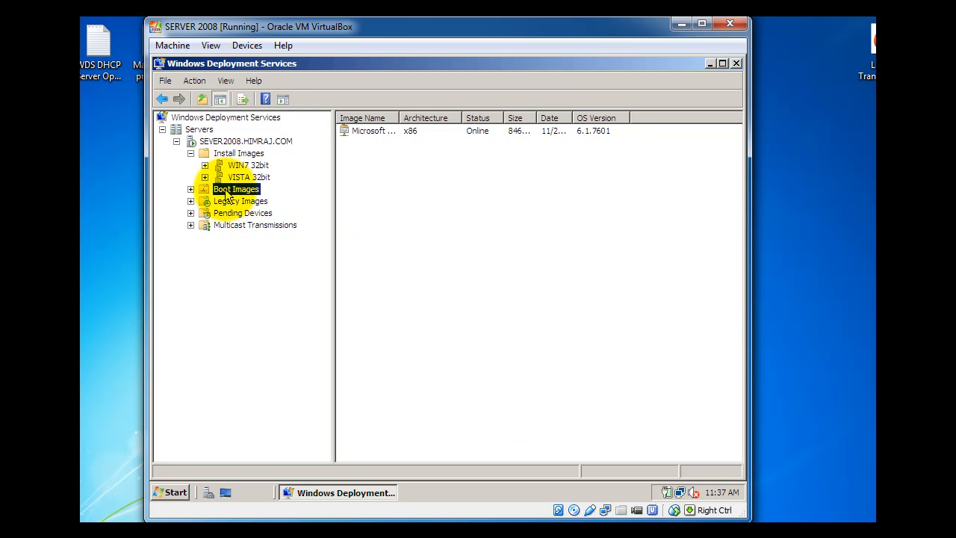
pyautogui.rightClick(228, 193)
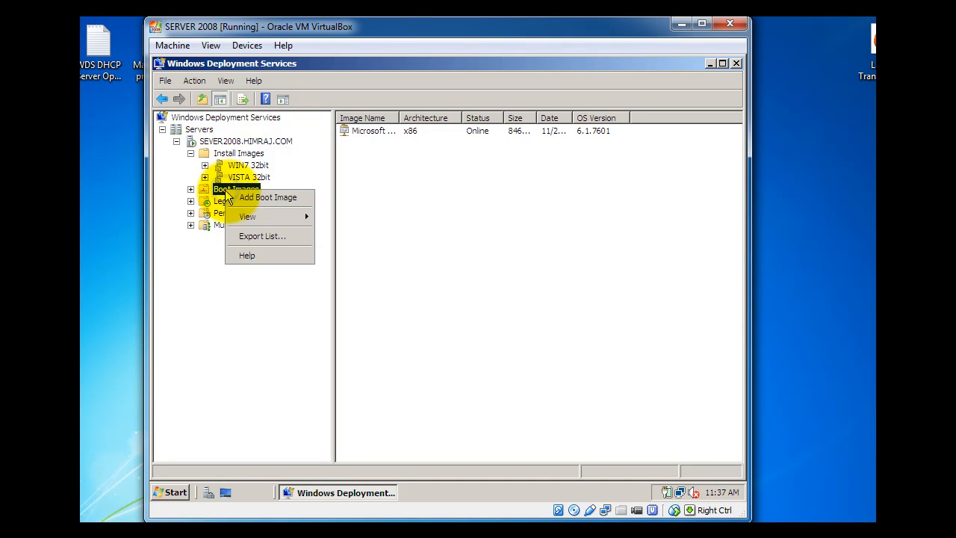
pyautogui.click(251, 197)
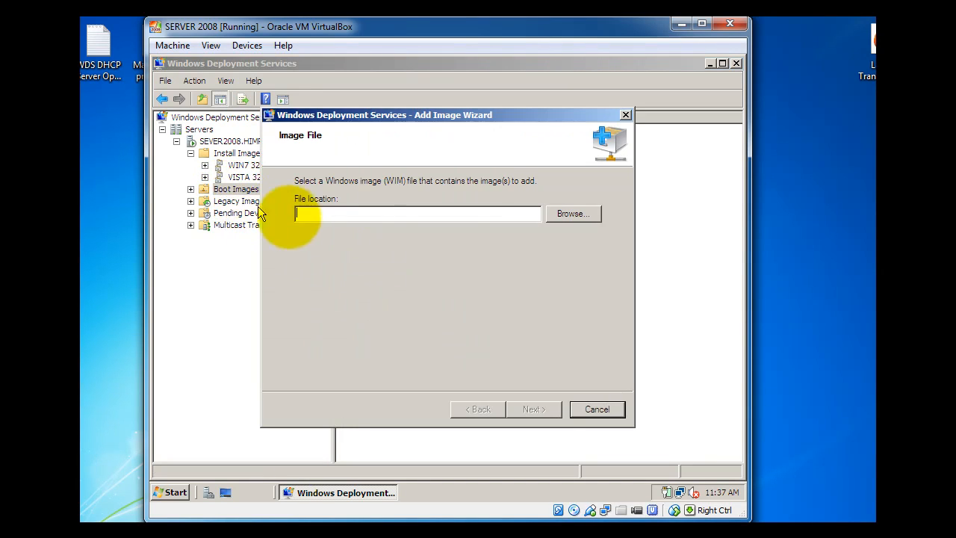
pyautogui.click(572, 214)
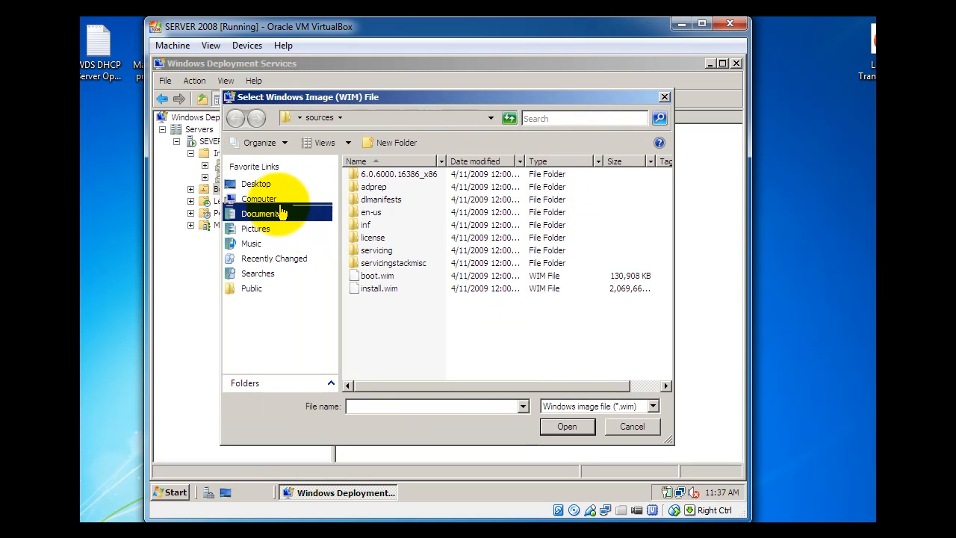
pyautogui.click(275, 203)
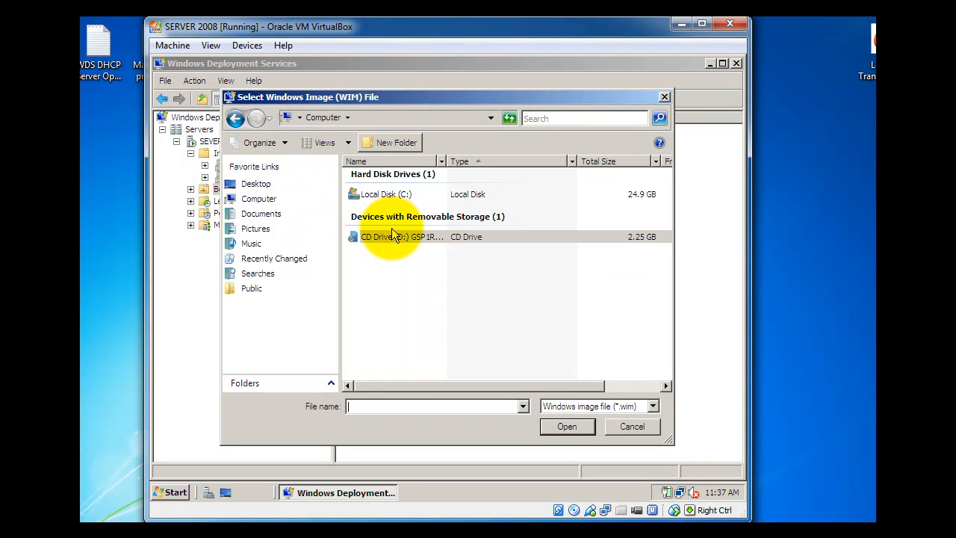
pyautogui.click(393, 237)
pyautogui.doubleClick(392, 237)
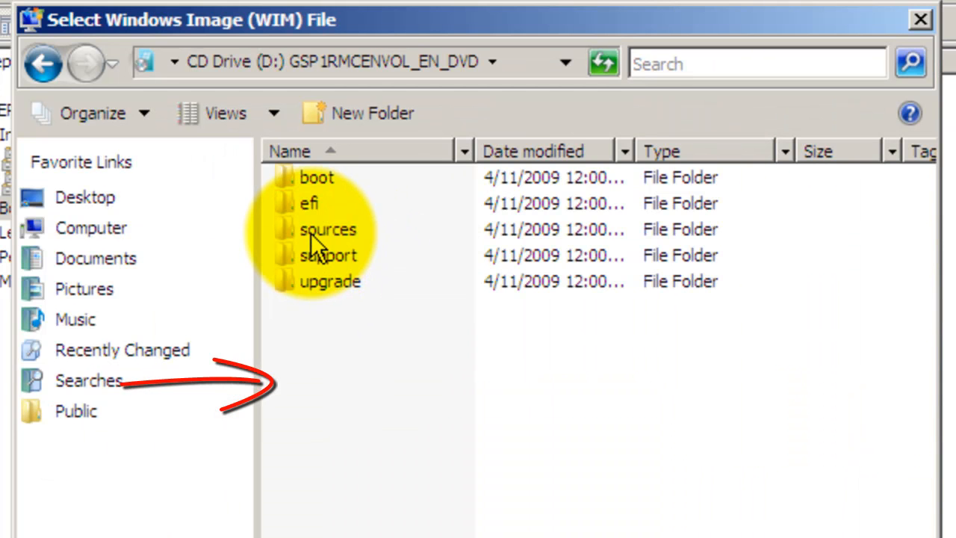
pyautogui.doubleClick(311, 232)
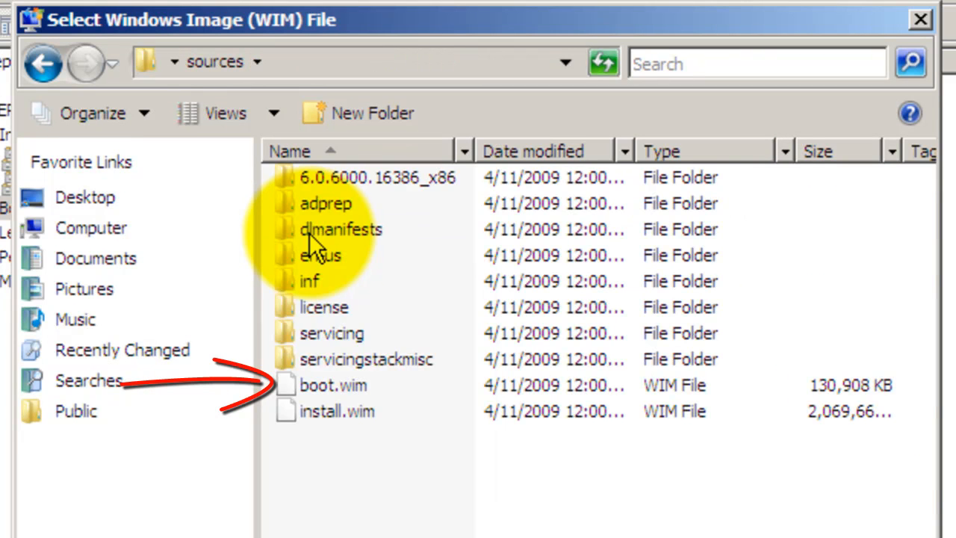
pyautogui.click(320, 387)
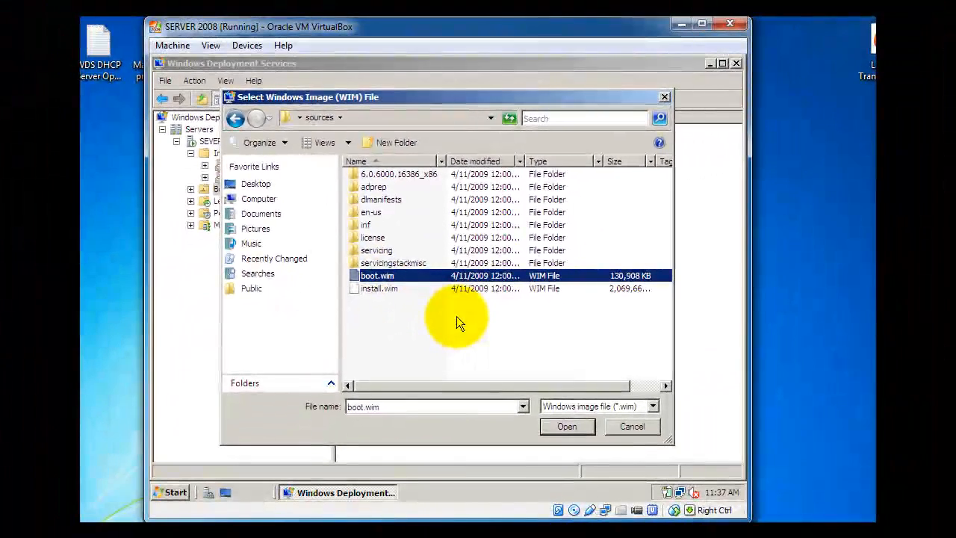
pyautogui.click(567, 426)
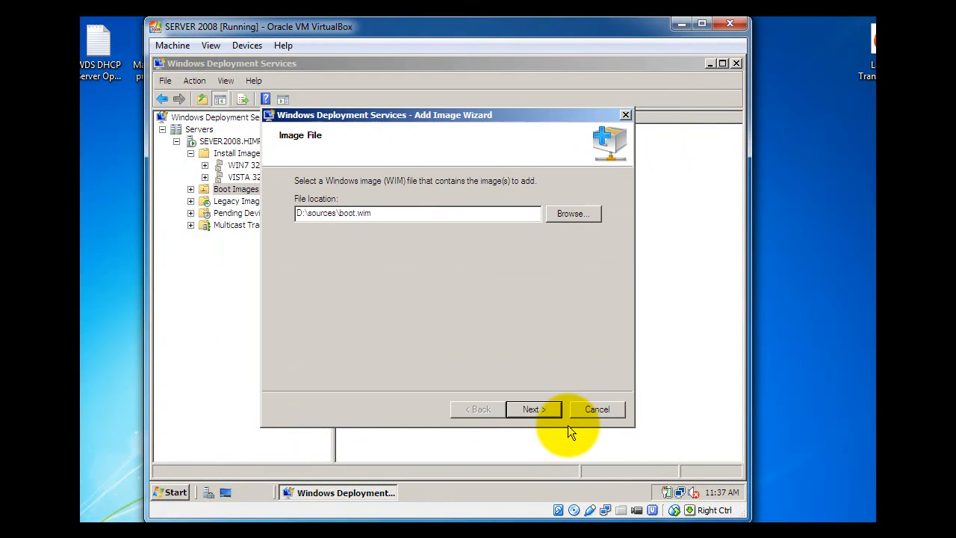
pyautogui.click(535, 409)
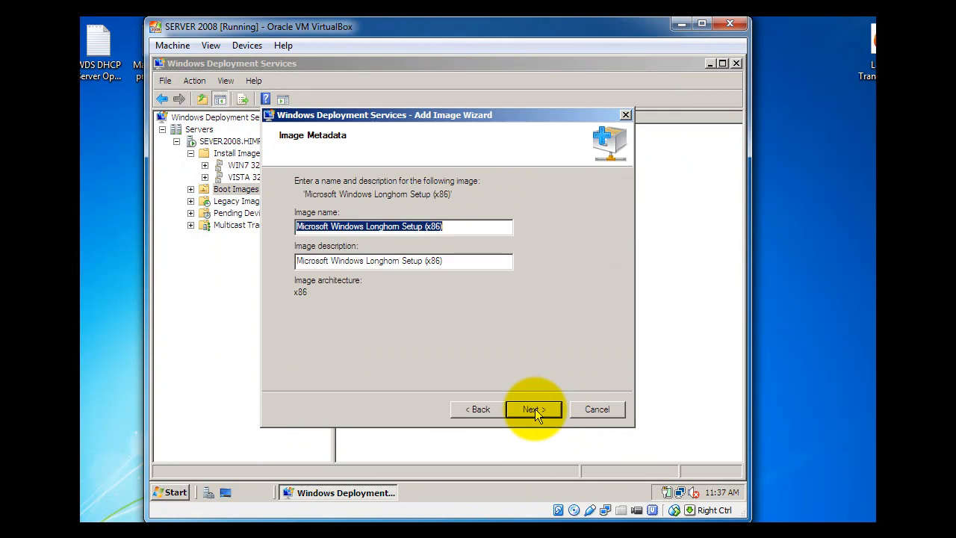
# Step: Insert "Vista Boor" before "Longhorn" in the boot image description
pyautogui.click(366, 260)
pyautogui.write('ViST')
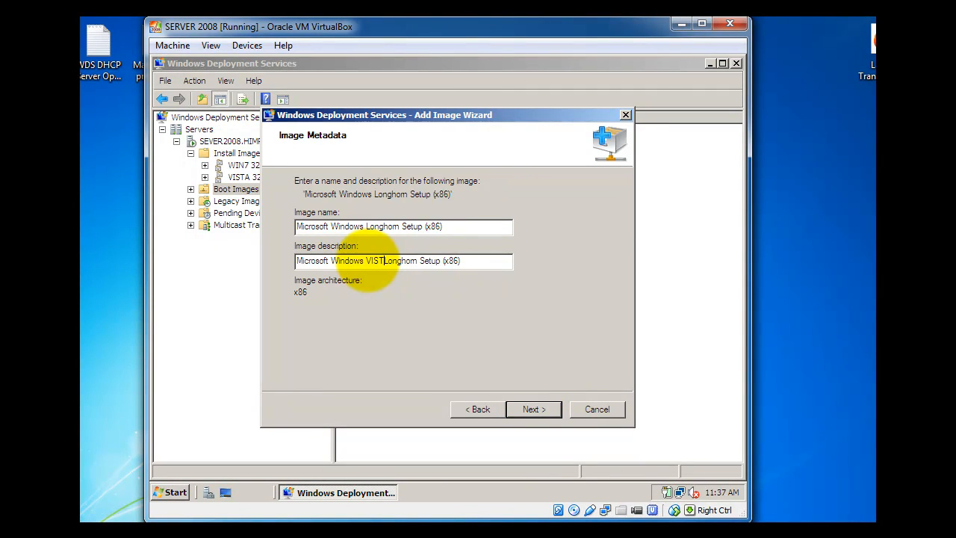
pyautogui.press('BackSpace')
pyautogui.press('BackSpace')
pyautogui.press('BackSpace')
pyautogui.press('BackSpace')
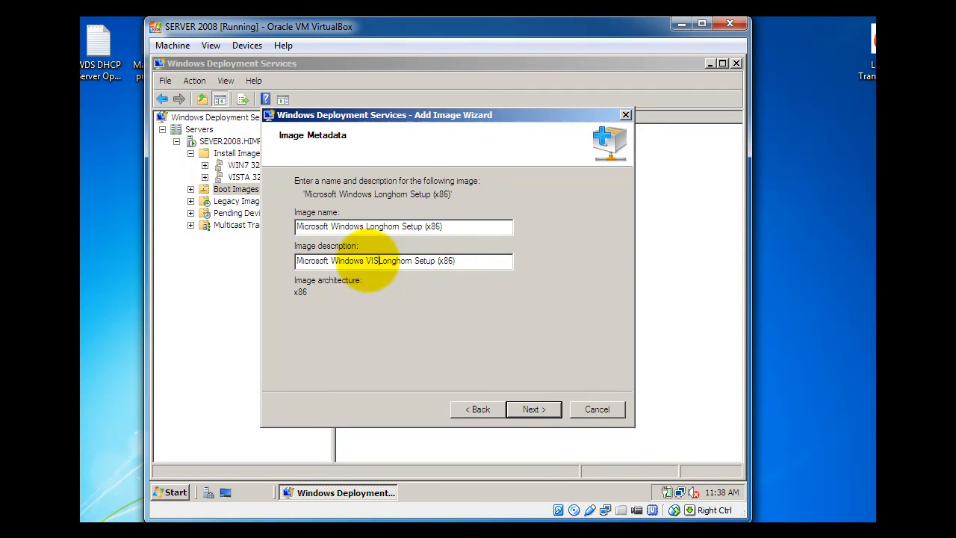
pyautogui.write('Vista')
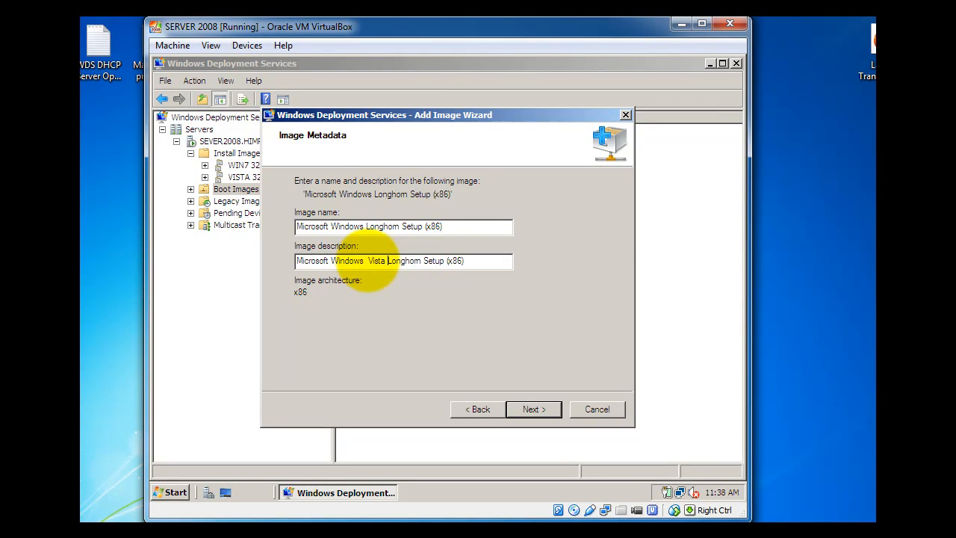
pyautogui.write(' Boor')
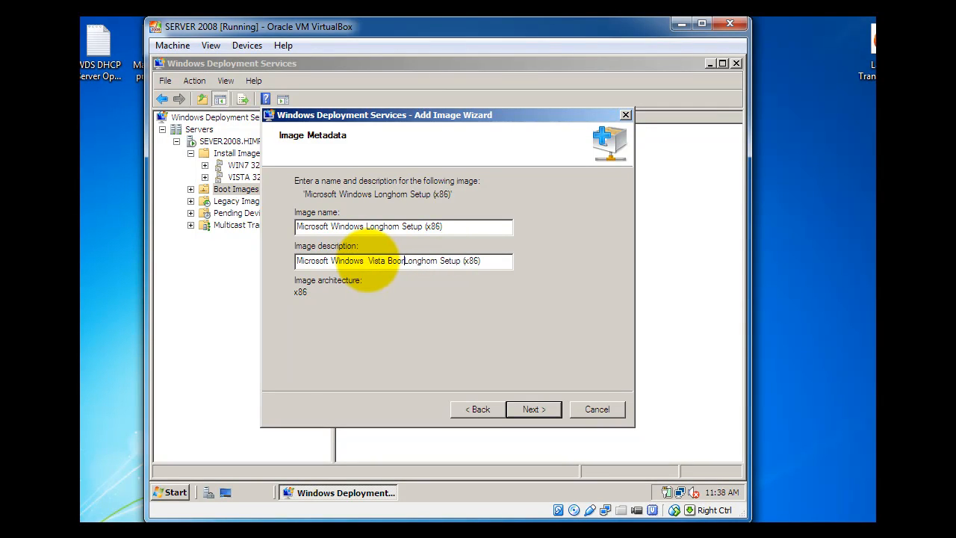
# Step: Set the boot image name to "Microsoft Windows Vista Boot Longhorn Setup (x86)"
pyautogui.click(367, 228)
pyautogui.write('Vista B')
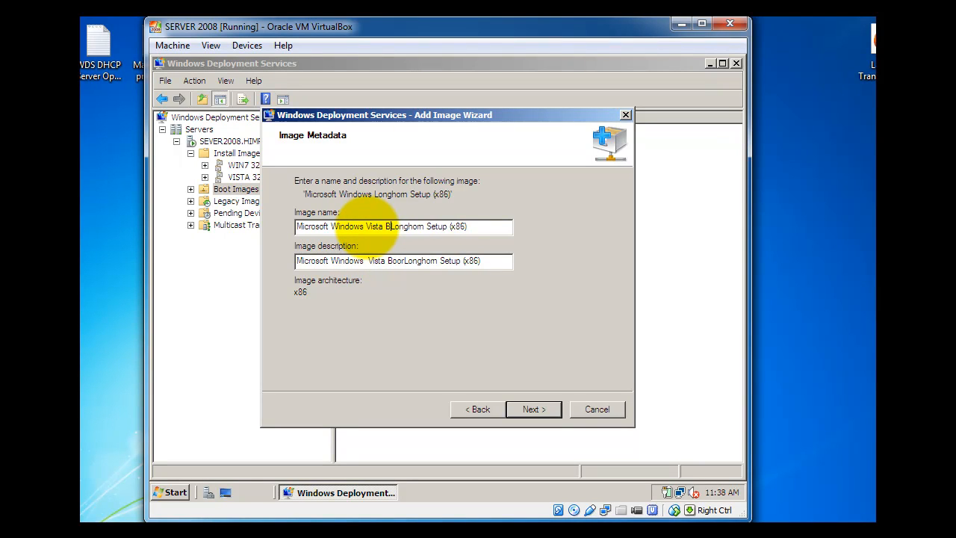
pyautogui.write('oot')
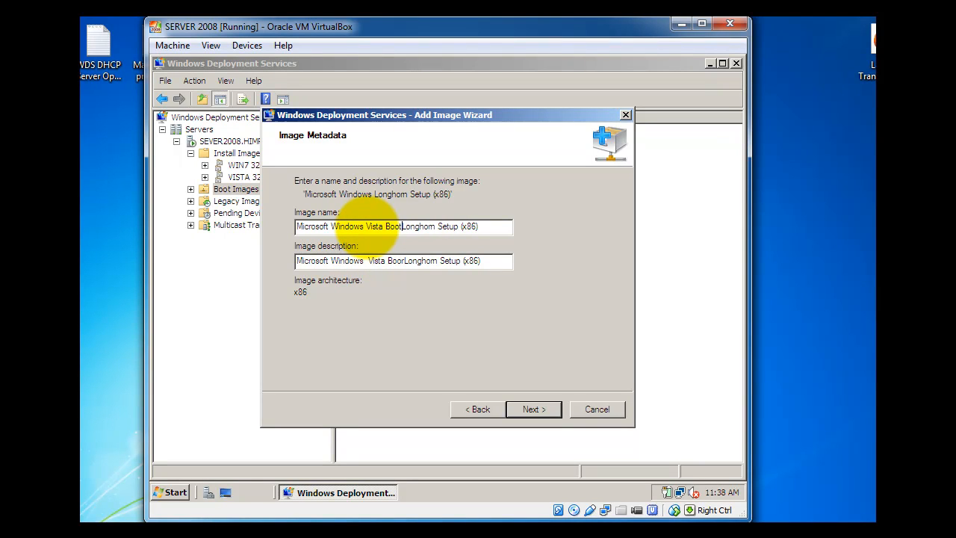
pyautogui.click(366, 227)
pyautogui.press('BackSpace')
pyautogui.press('BackSpace')
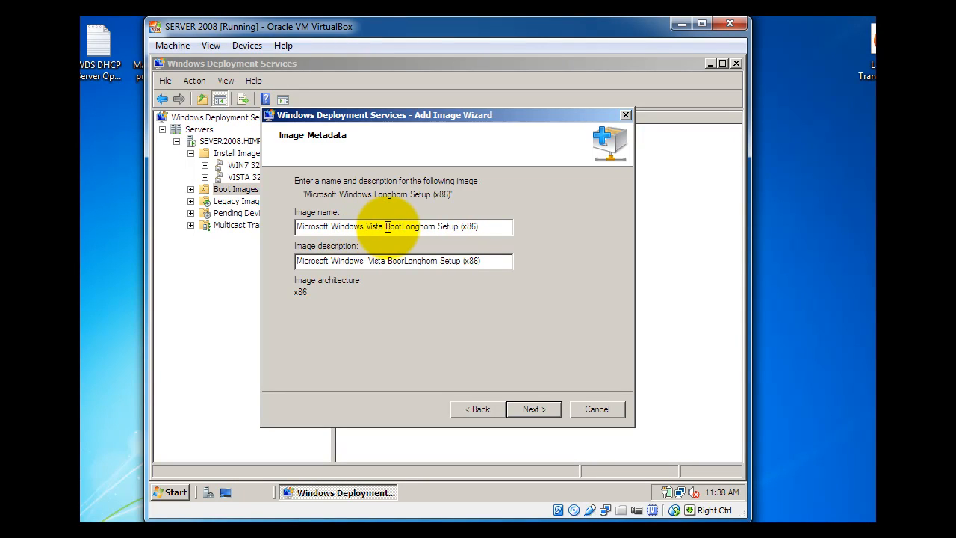
pyautogui.click(402, 227)
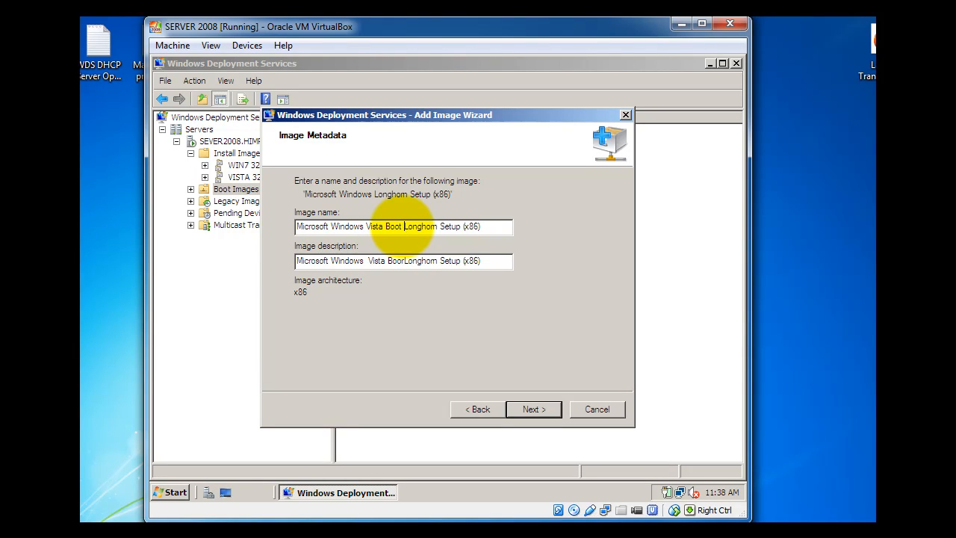
# Step: Add the Vista boot image to the server with the entered metadata and finish the Add Image Wizard
pyautogui.click(537, 410)
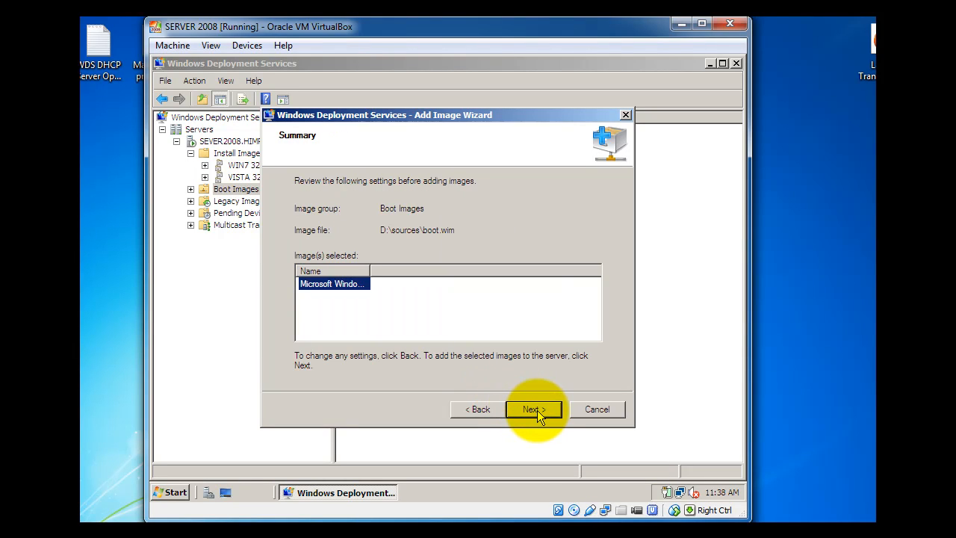
pyautogui.click(537, 410)
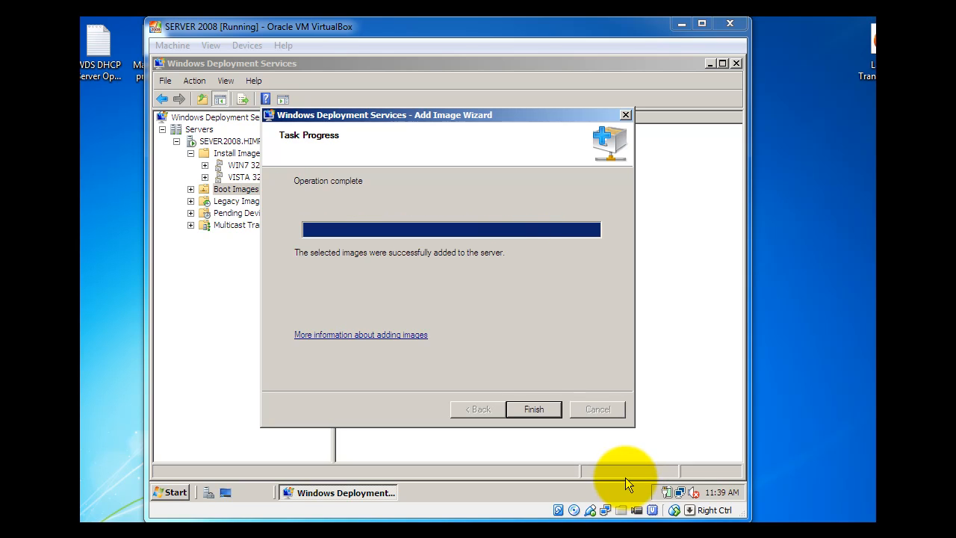
pyautogui.click(534, 409)
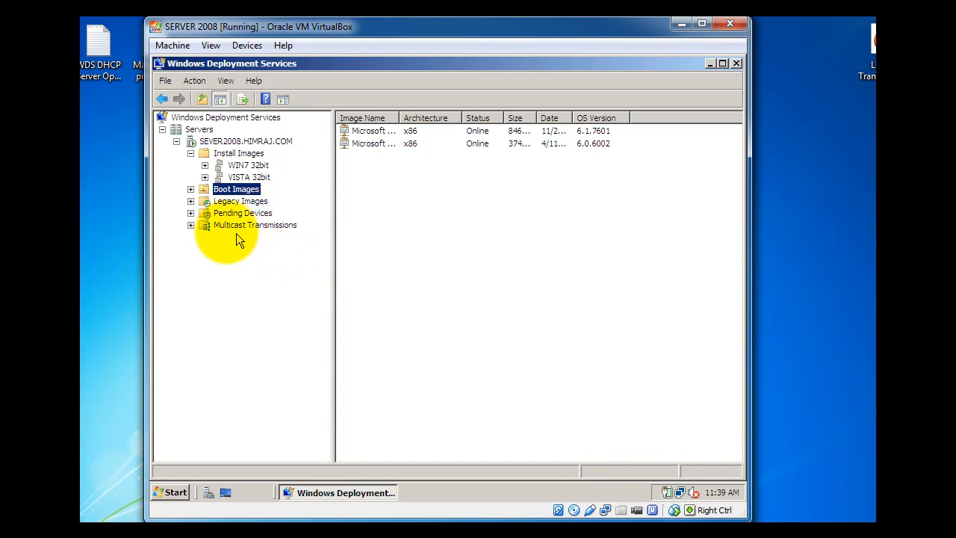
# Step: Start creating a multicast transmission with the friendly name "WINDOW DEPLOYMENT VISTA AND WIN7"
pyautogui.click(191, 224)
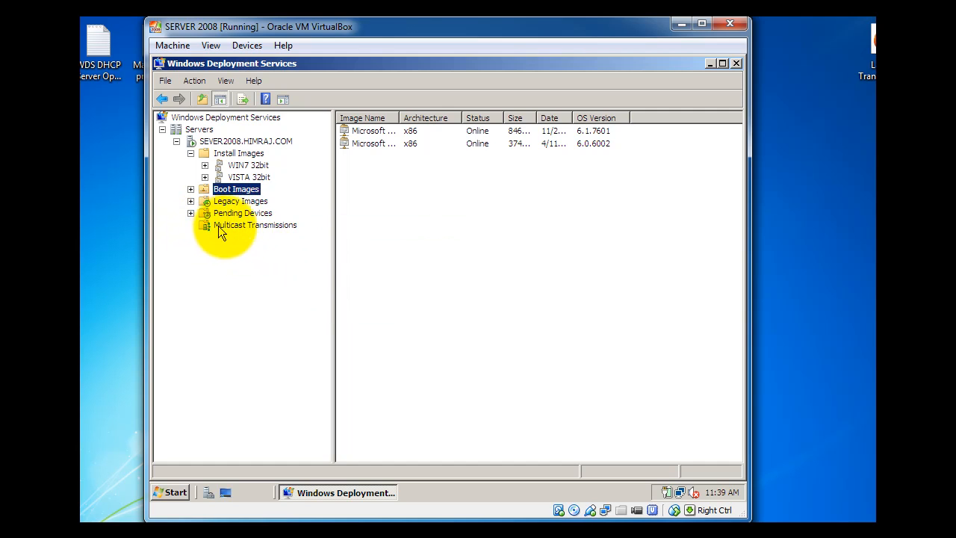
pyautogui.click(247, 226)
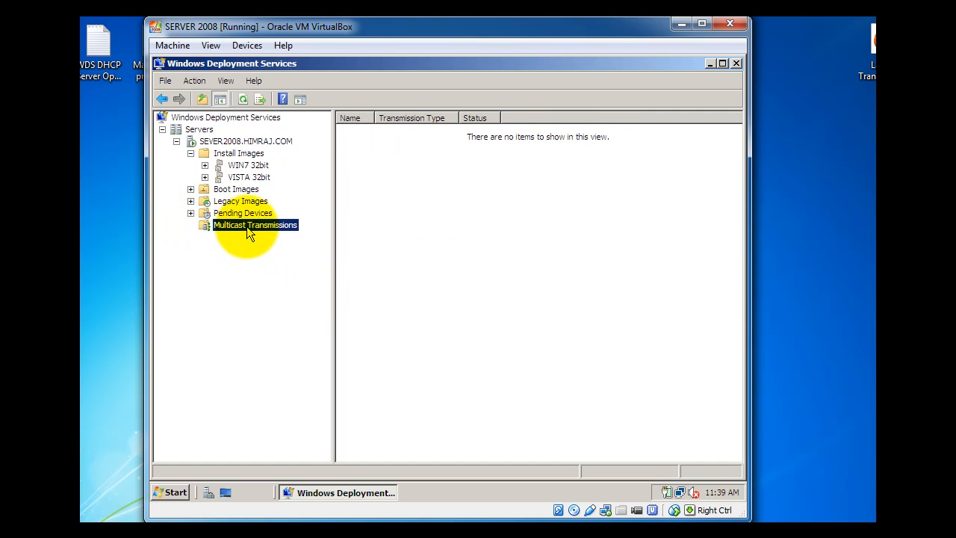
pyautogui.rightClick(248, 231)
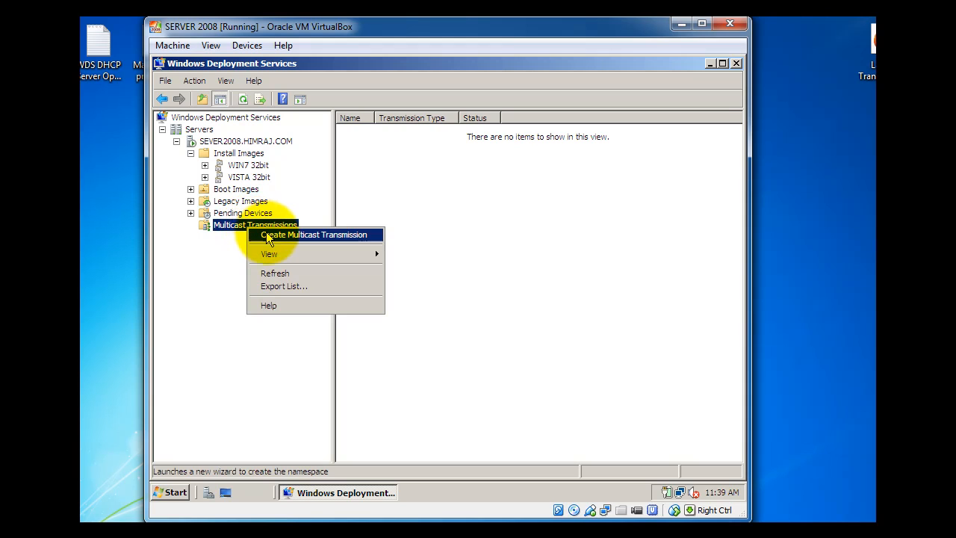
pyautogui.click(272, 236)
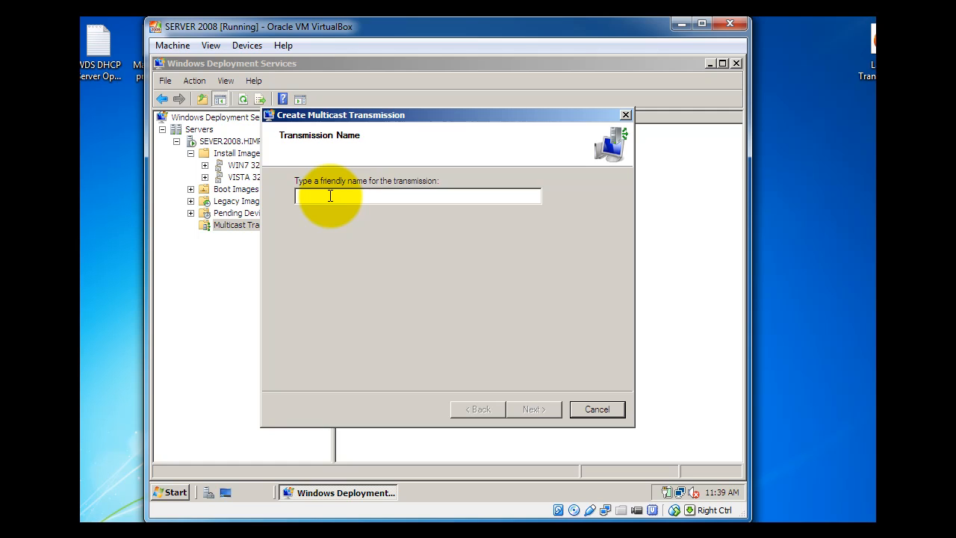
pyautogui.write('W')
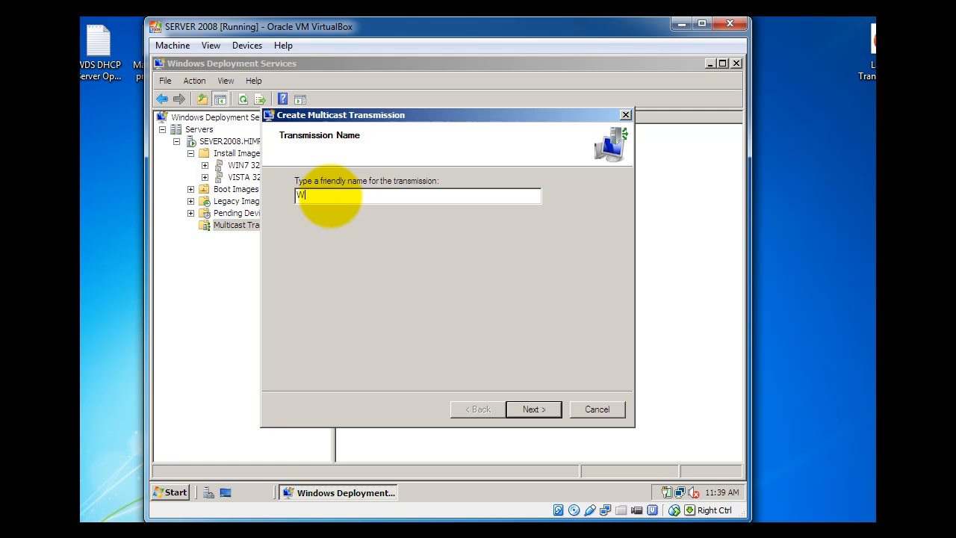
pyautogui.write('INDOW DEPLOYMENT VISTA ')
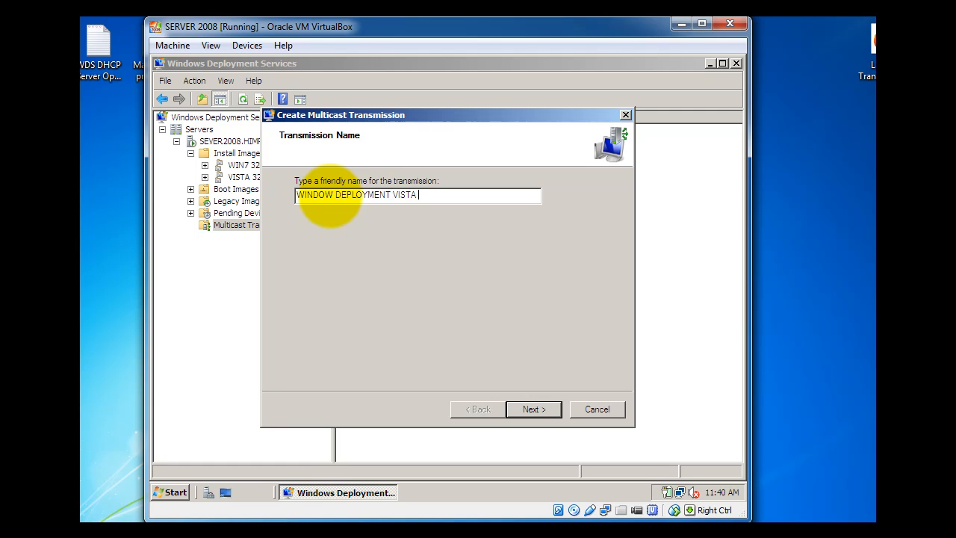
pyautogui.write('AND WIN&')
pyautogui.press('BackSpace')
pyautogui.write('7')
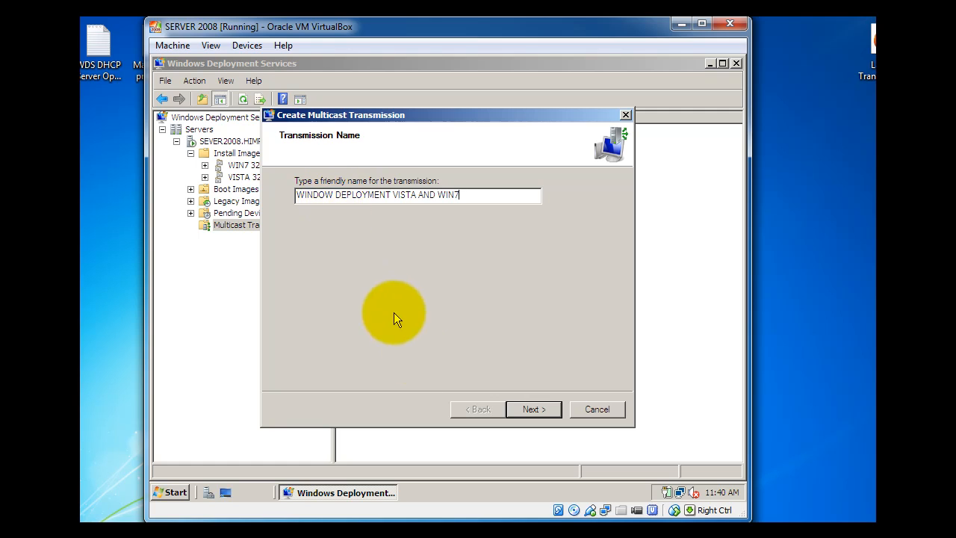
pyautogui.click(535, 409)
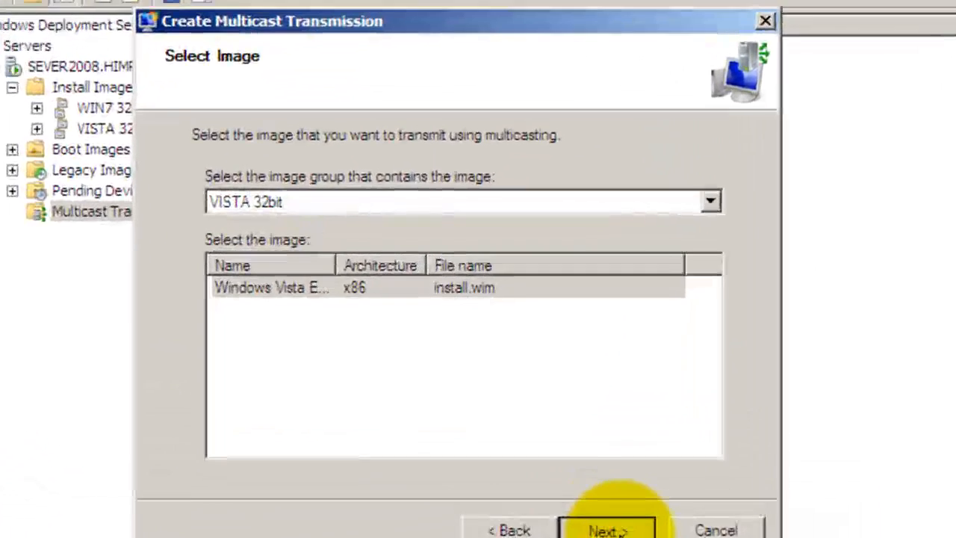
# Step: Use the Windows Vista ENTERPRISE image from the VISTA 32bit group with Auto-Cast as the multicast type, and finish creating the transmission
pyautogui.click(607, 531)
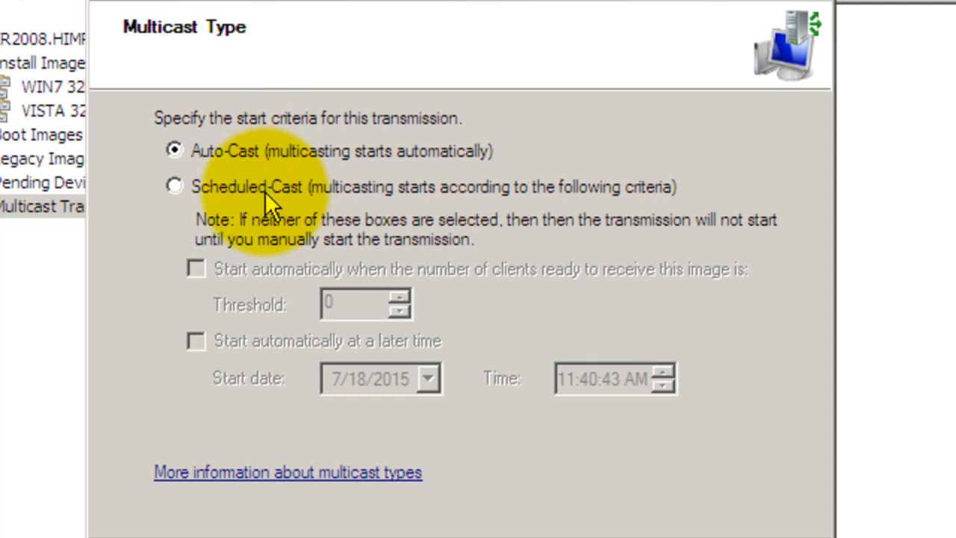
pyautogui.click(264, 191)
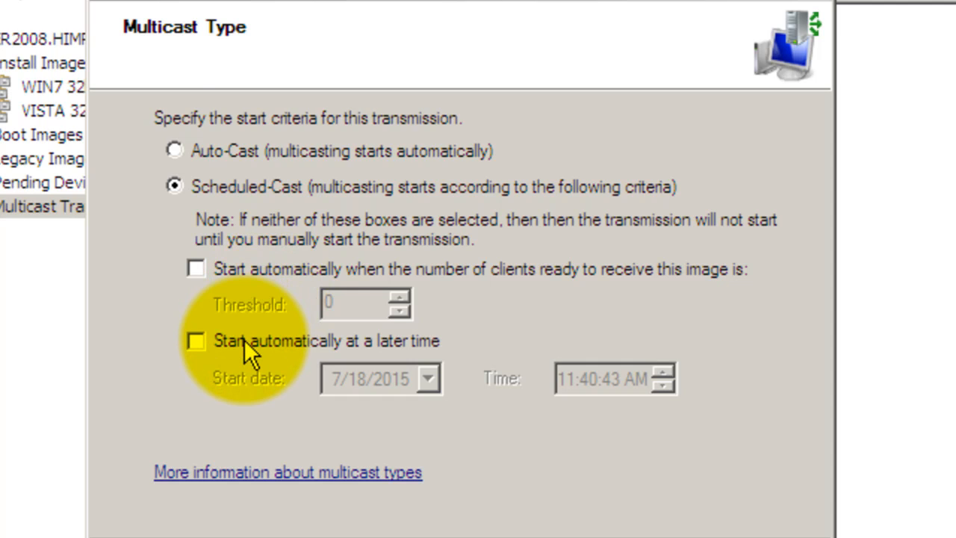
pyautogui.click(173, 149)
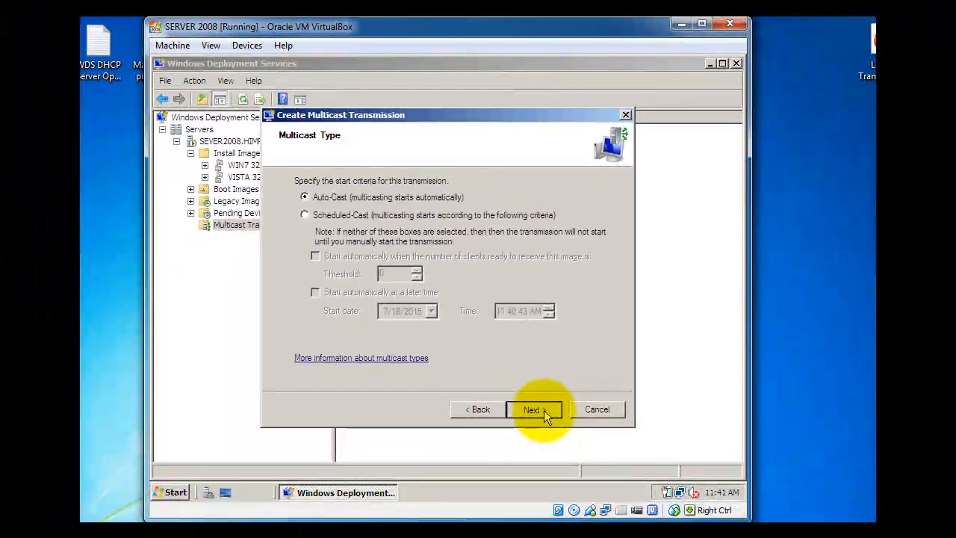
pyautogui.click(539, 410)
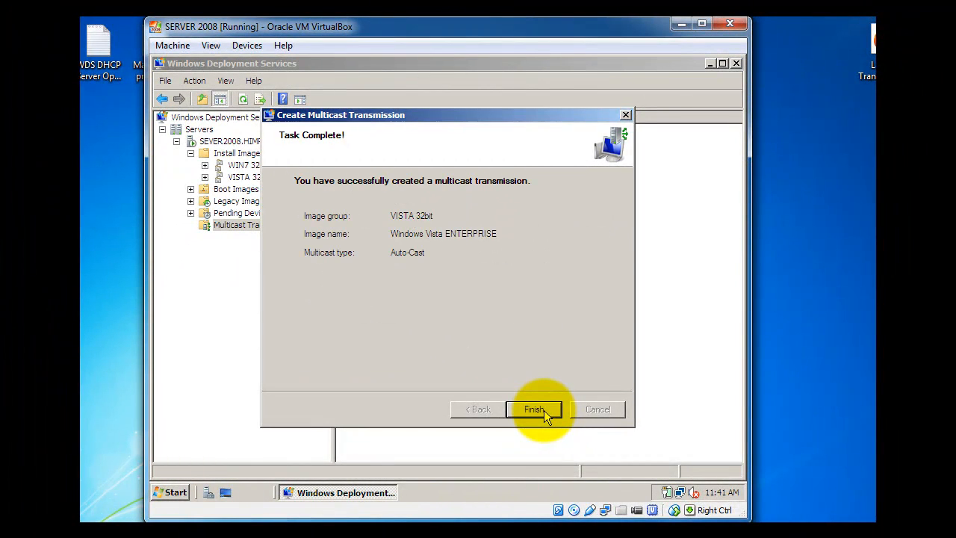
pyautogui.click(535, 409)
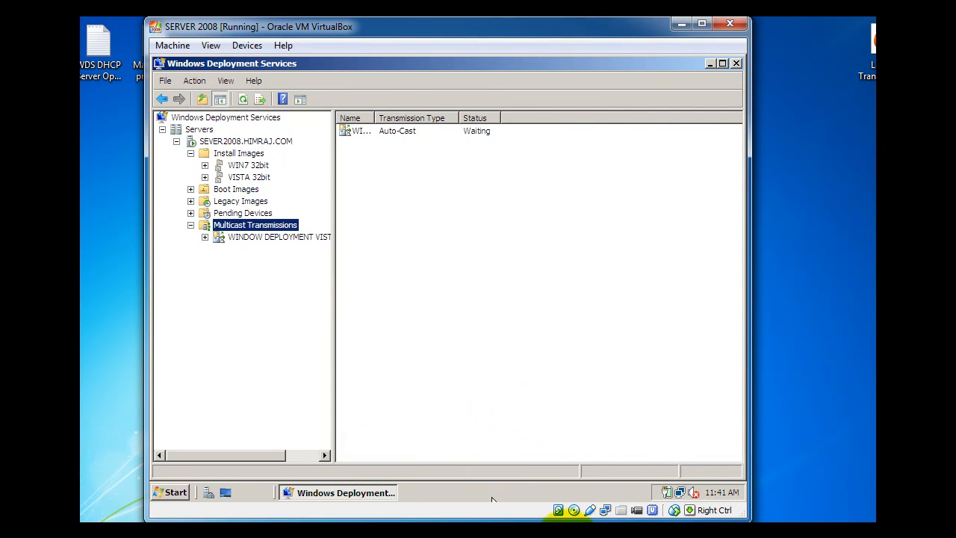
# Step: Switch to Oracle VM VirtualBox Manager and start a new Windows 7 (32-bit) virtual machine named "WDS WIN7"
pyautogui.hotkey('alt', 'Tab')
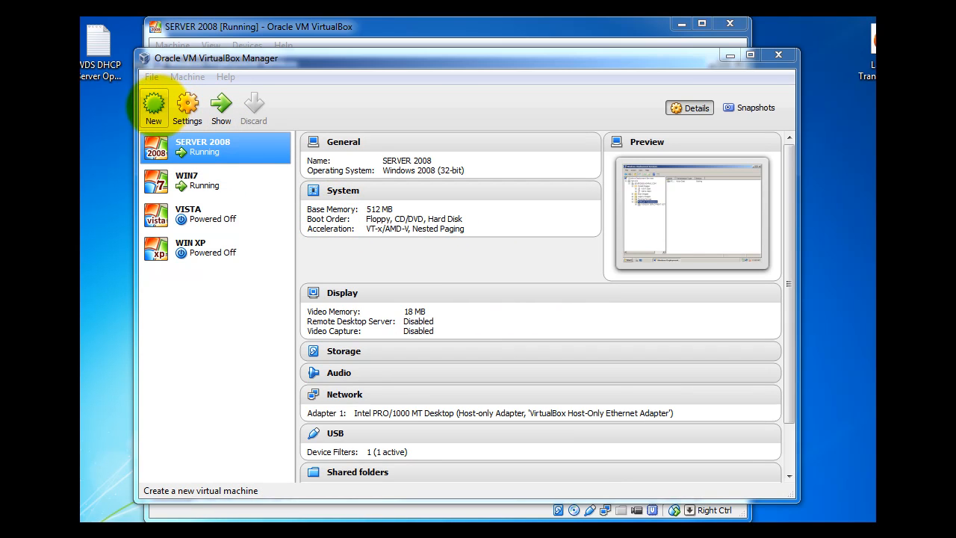
pyautogui.click(153, 106)
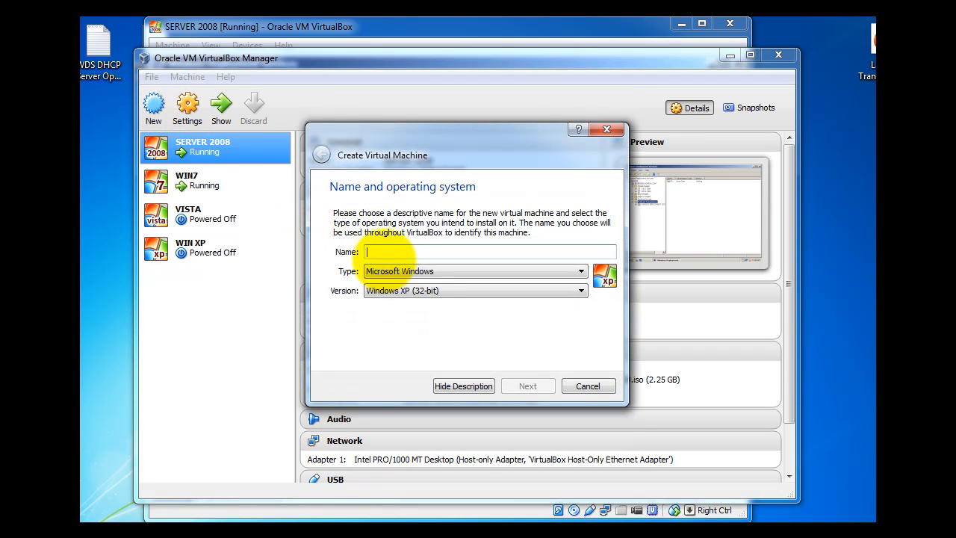
pyautogui.write('WDS')
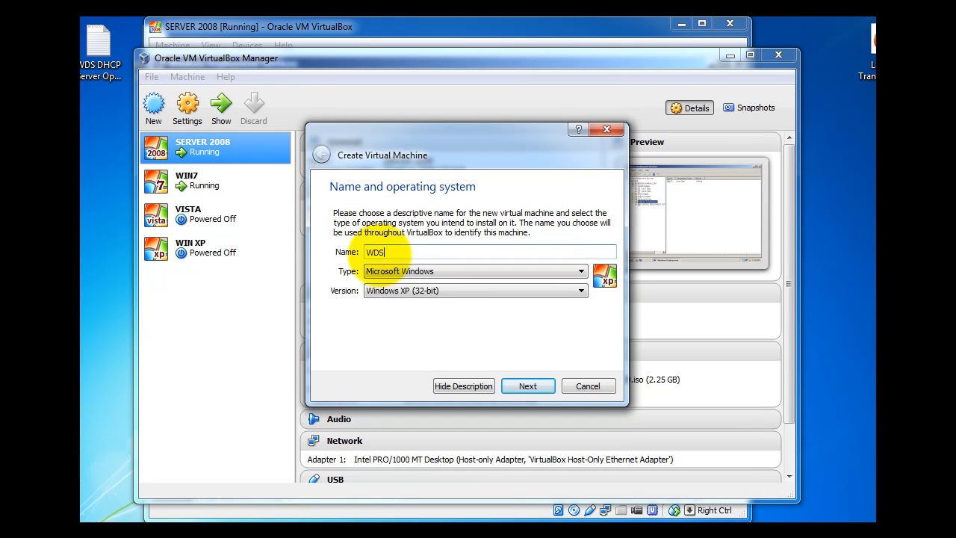
pyautogui.write('WIN7')
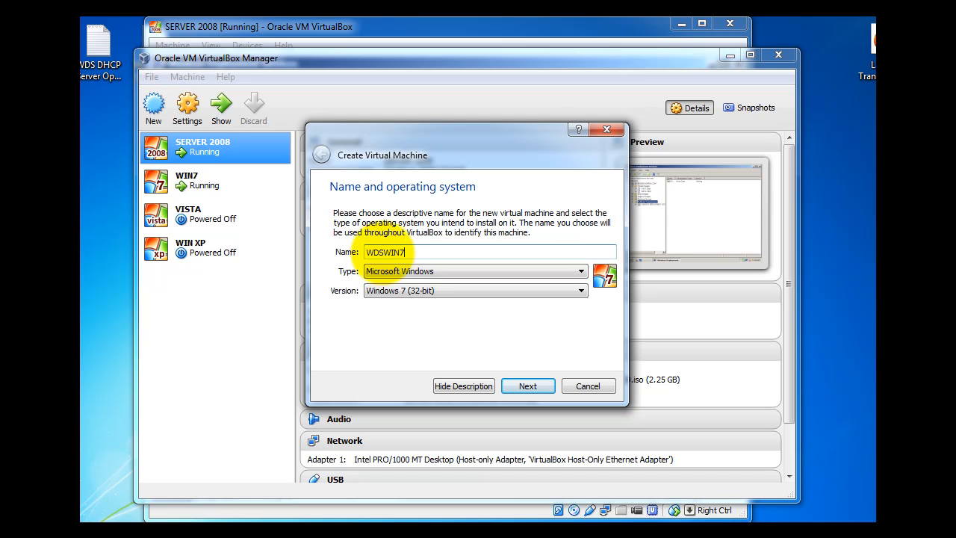
pyautogui.click(383, 252)
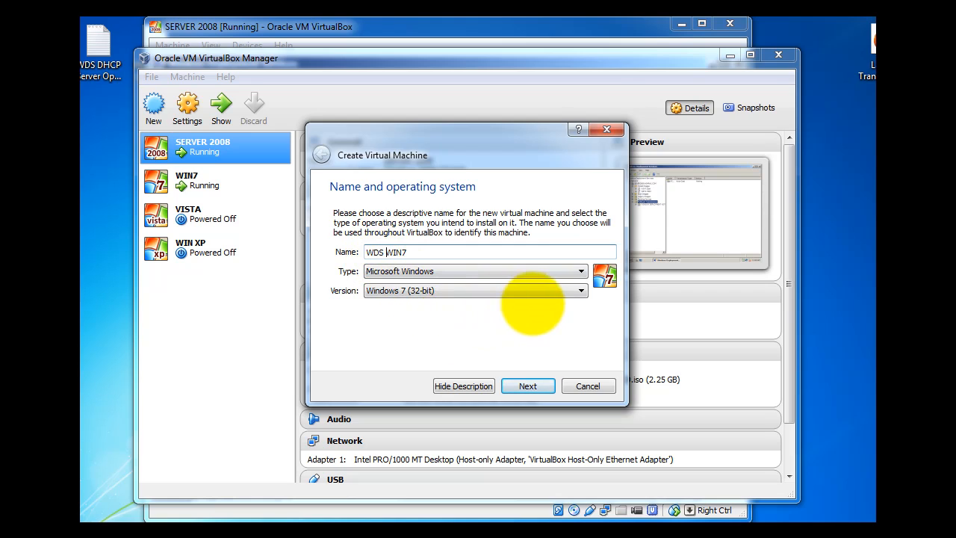
pyautogui.click(530, 384)
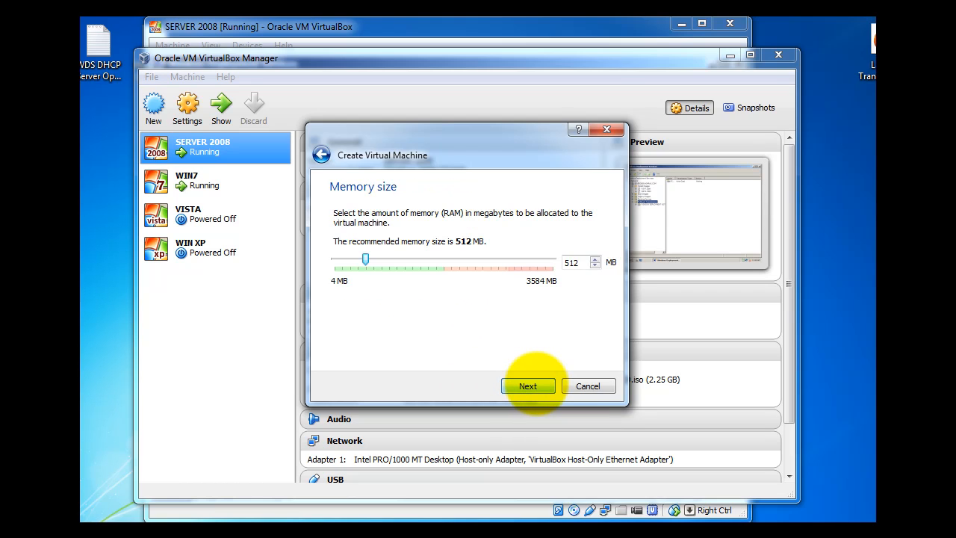
# Step: Create the WDS WIN7 machine with 512 MB of memory and a new dynamically allocated 25.00 GB VDI hard drive
pyautogui.click(530, 385)
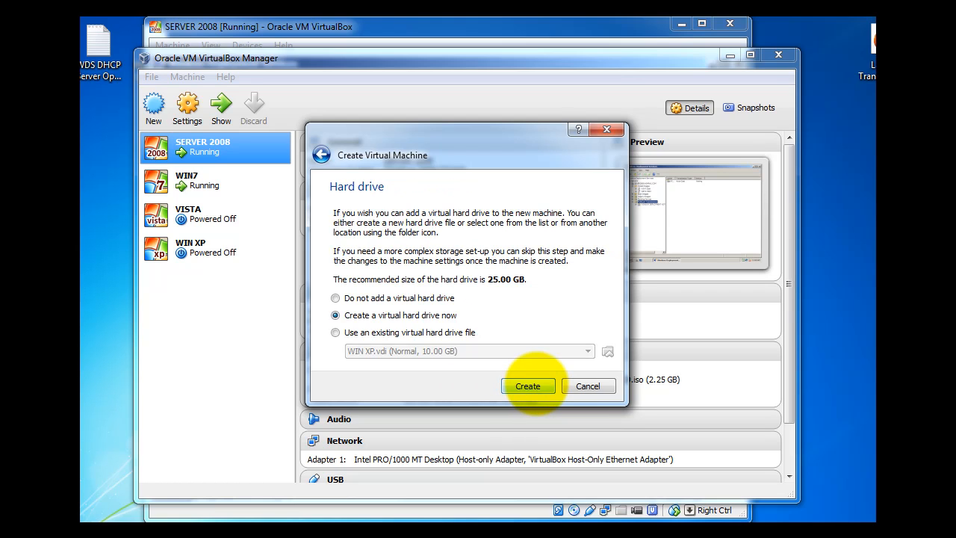
pyautogui.click(530, 385)
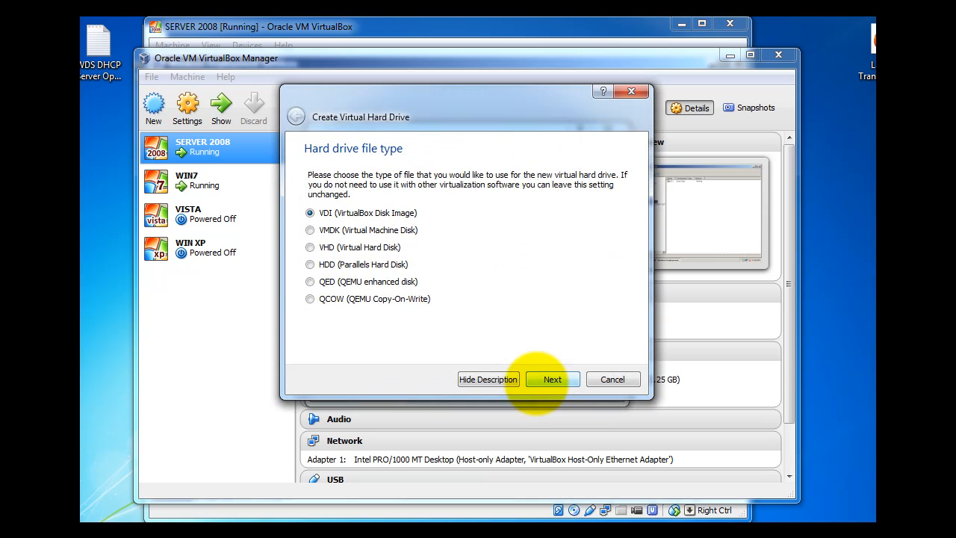
pyautogui.click(536, 381)
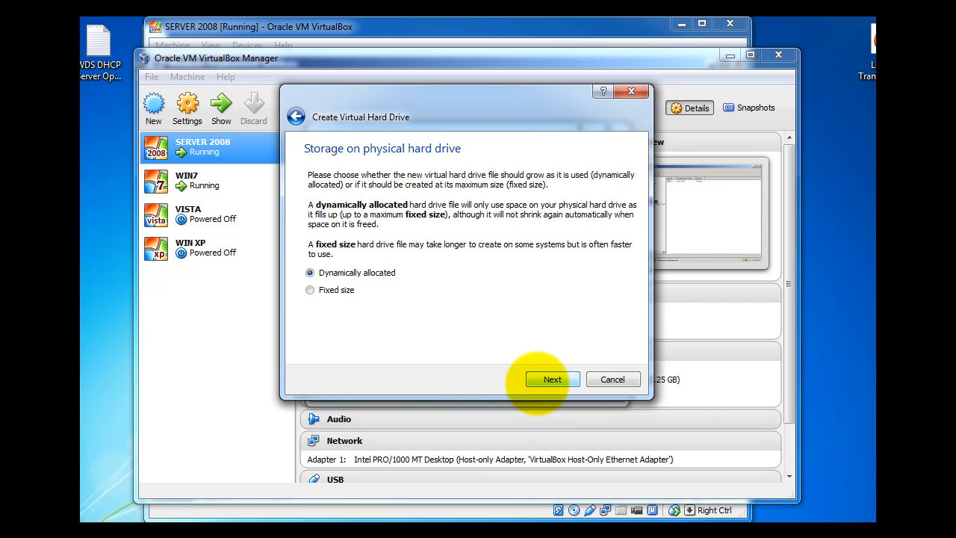
pyautogui.click(536, 381)
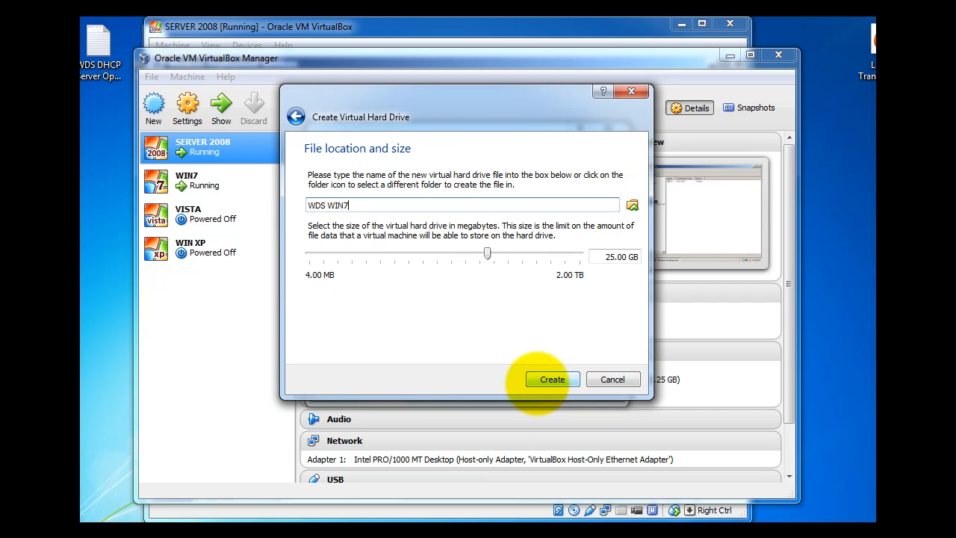
pyautogui.click(541, 381)
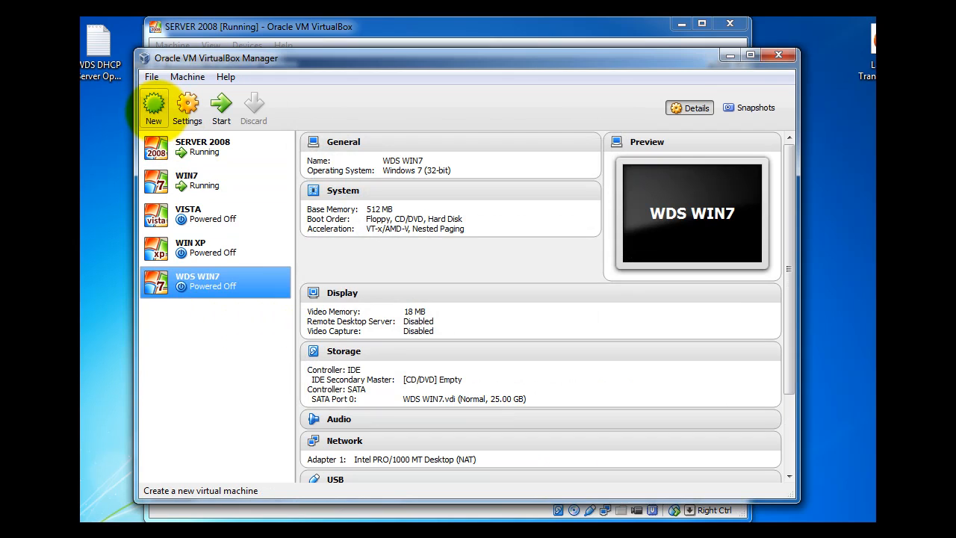
# Step: Start another new virtual machine named "WDS VISTA" with Windows Vista (32-bit) as its version
pyautogui.click(153, 104)
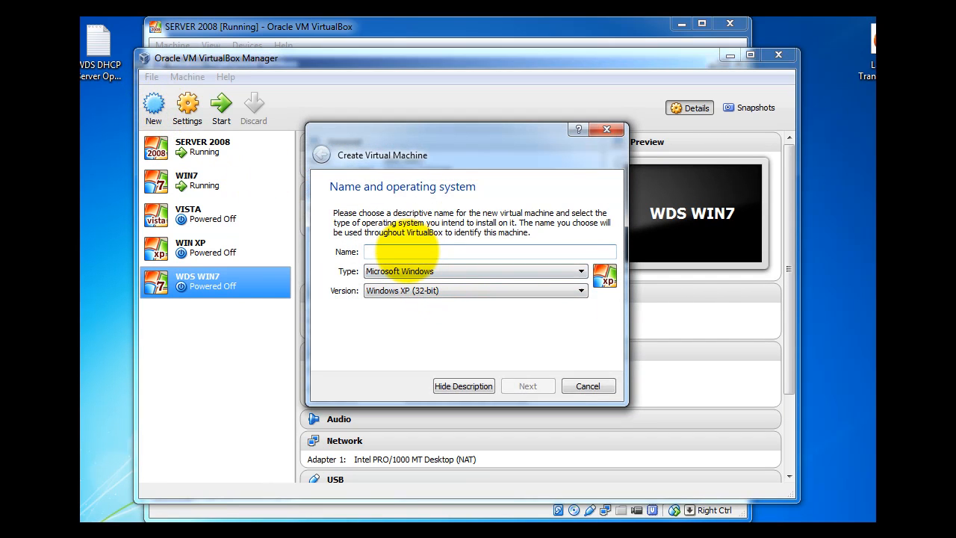
pyautogui.write('WD')
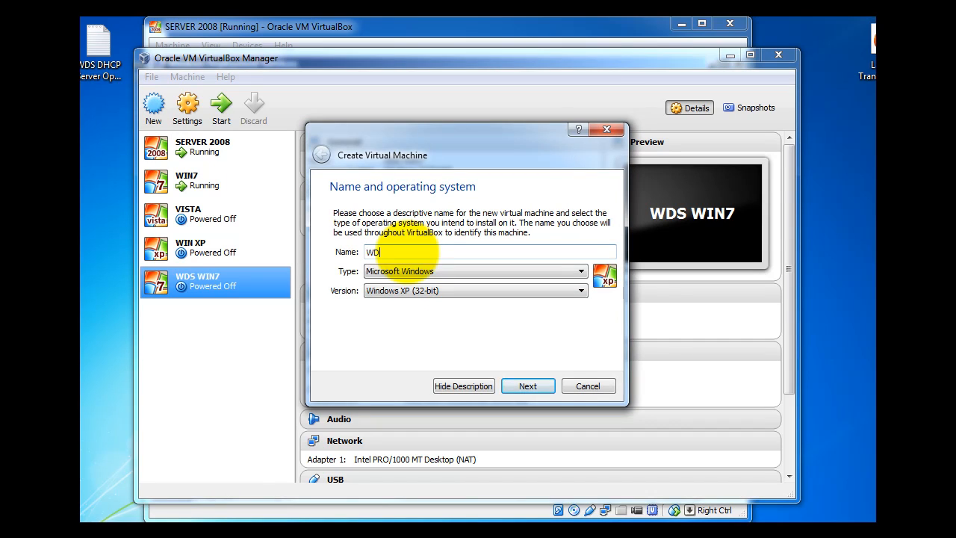
pyautogui.write('S VISA')
pyautogui.press('BackSpace')
pyautogui.write('TA')
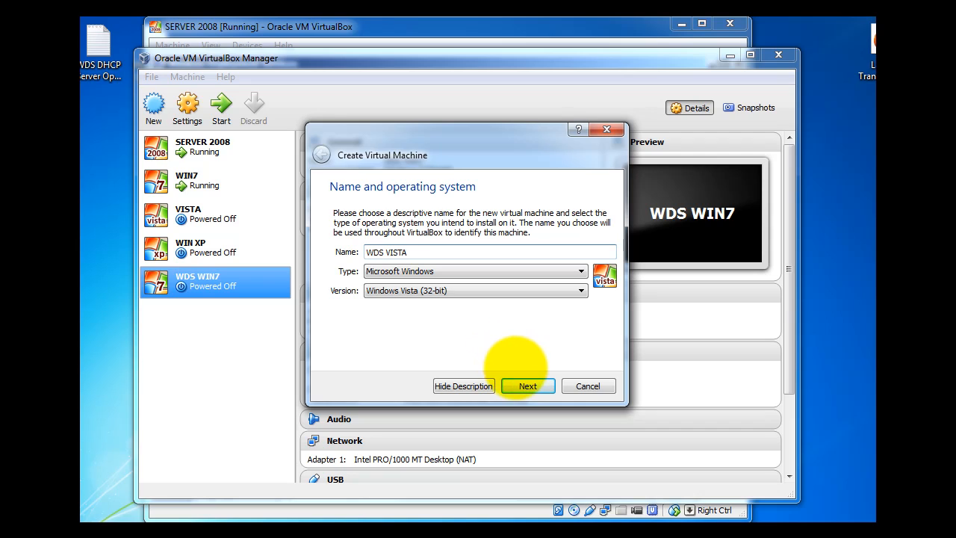
pyautogui.click(527, 385)
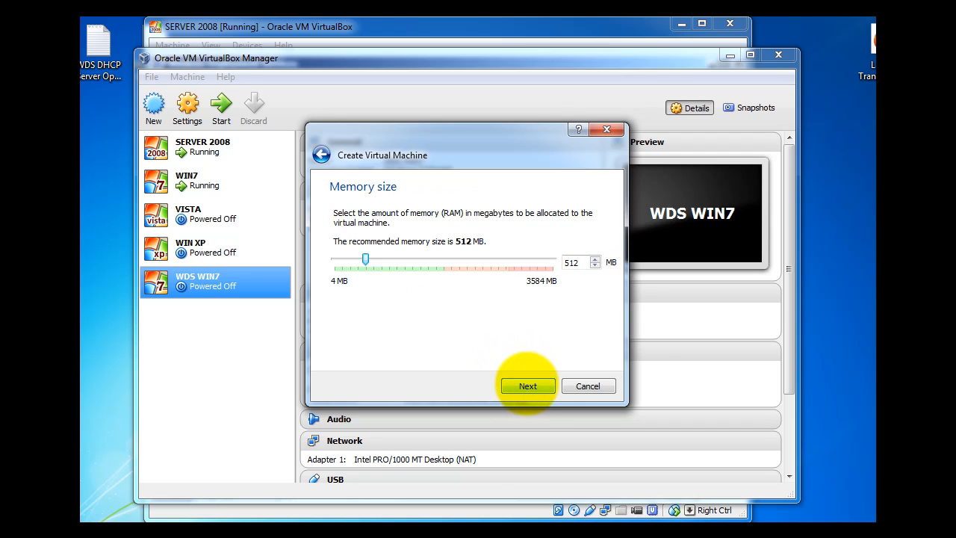
# Step: Create the WDS VISTA machine with 512 MB of memory and a new dynamically allocated 25.00 GB VDI hard drive
pyautogui.click(527, 385)
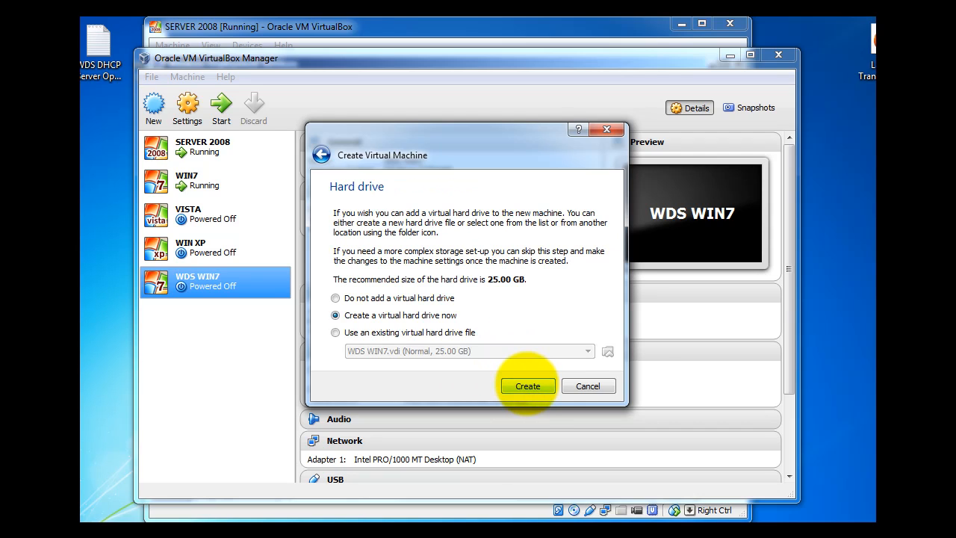
pyautogui.click(527, 386)
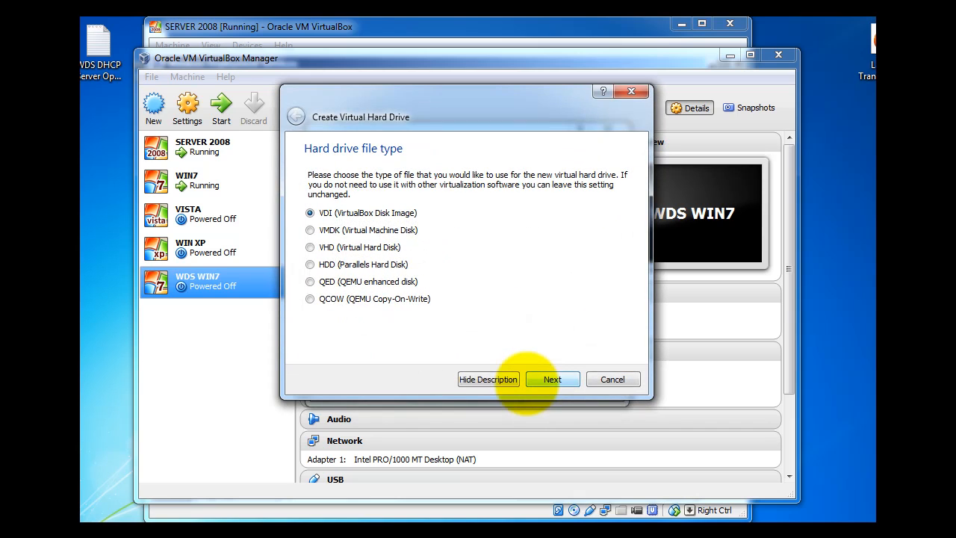
pyautogui.click(545, 379)
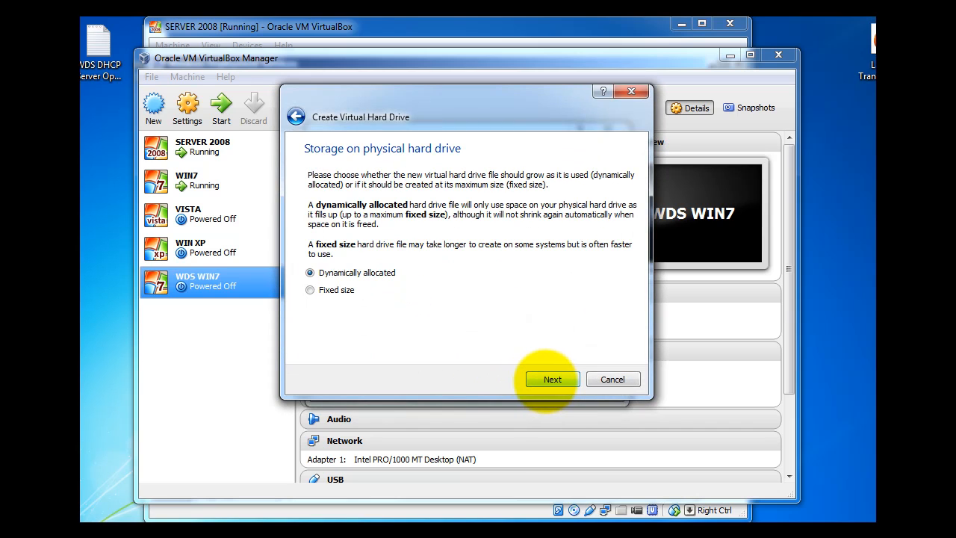
pyautogui.click(545, 379)
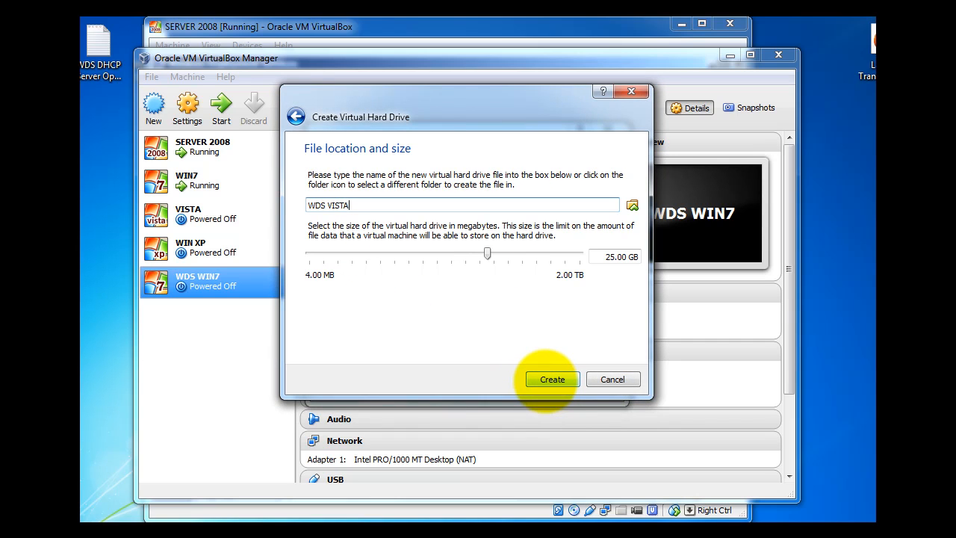
pyautogui.click(548, 379)
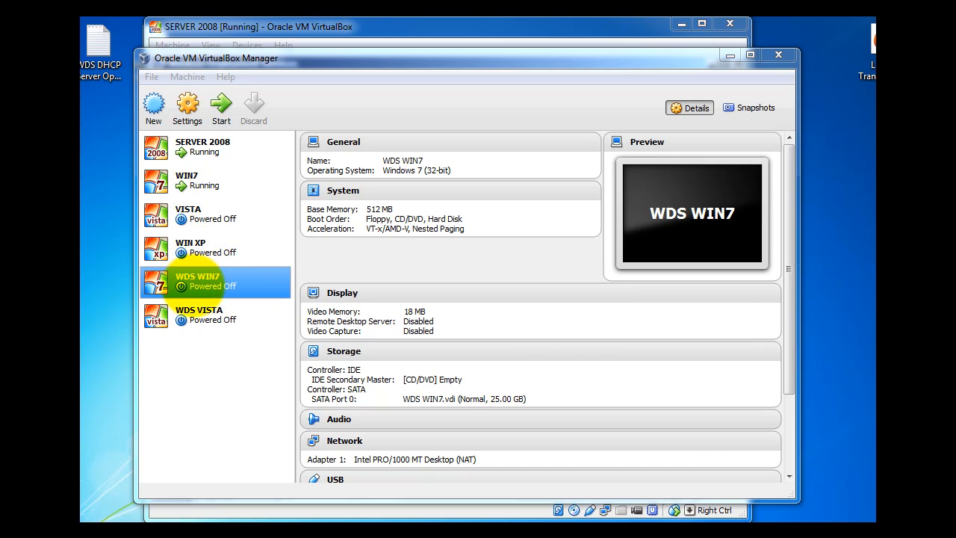
# Step: Attach WDS WIN7's network Adapter 1 to the Host-only Adapter and set its promiscuous mode to Allow All
pyautogui.click(189, 107)
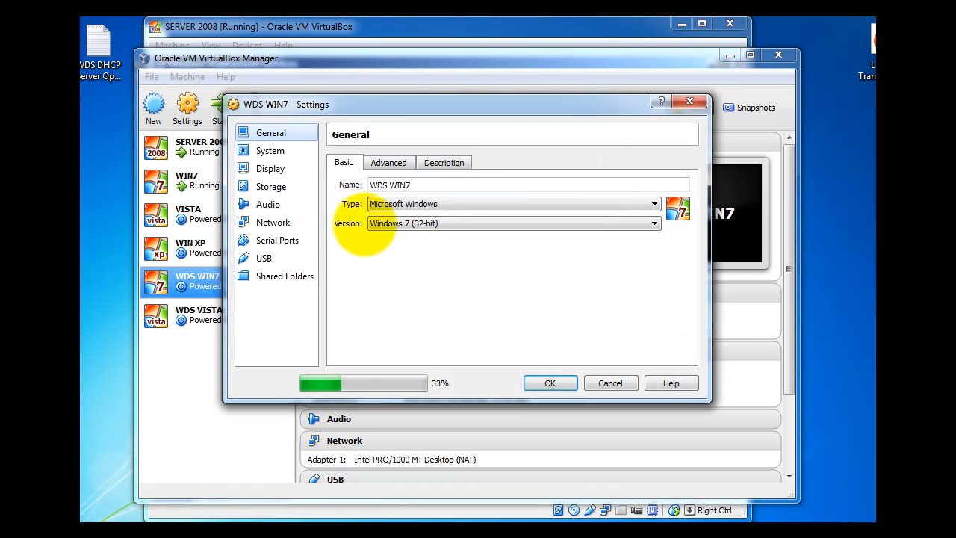
pyautogui.click(289, 220)
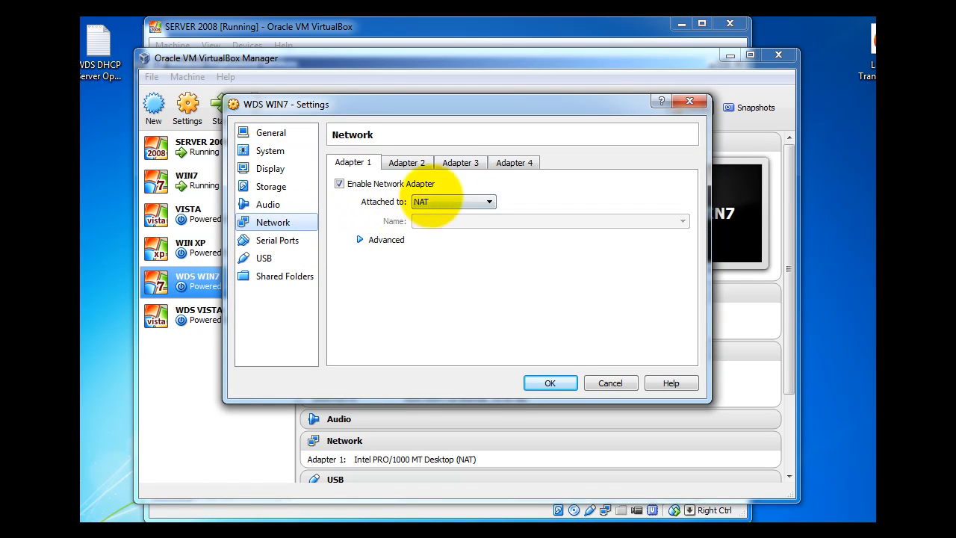
pyautogui.click(460, 201)
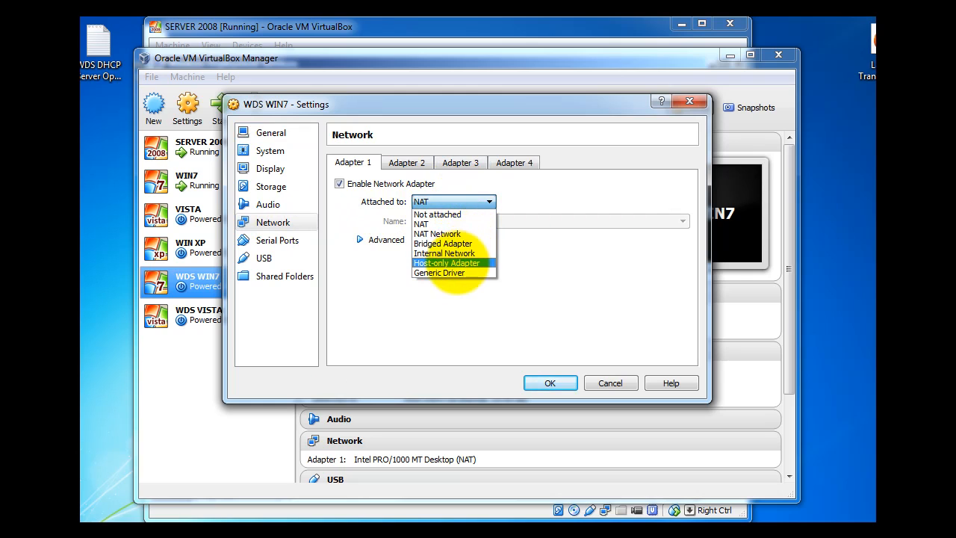
pyautogui.click(457, 262)
pyautogui.click(381, 239)
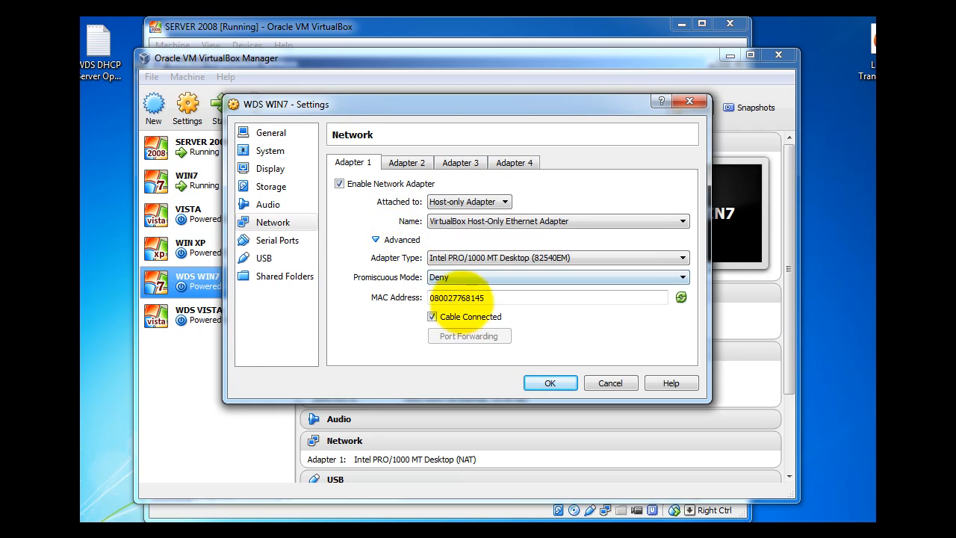
pyautogui.click(452, 278)
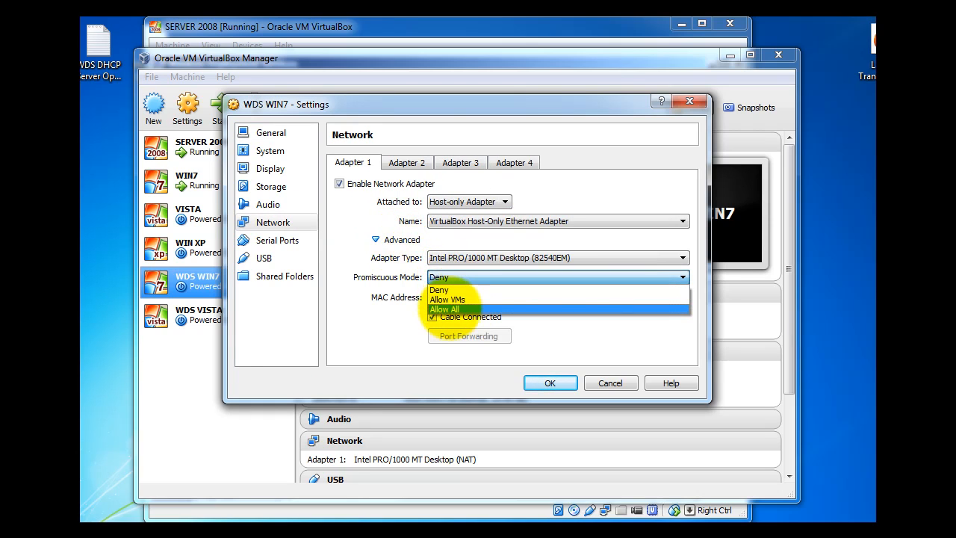
pyautogui.click(451, 307)
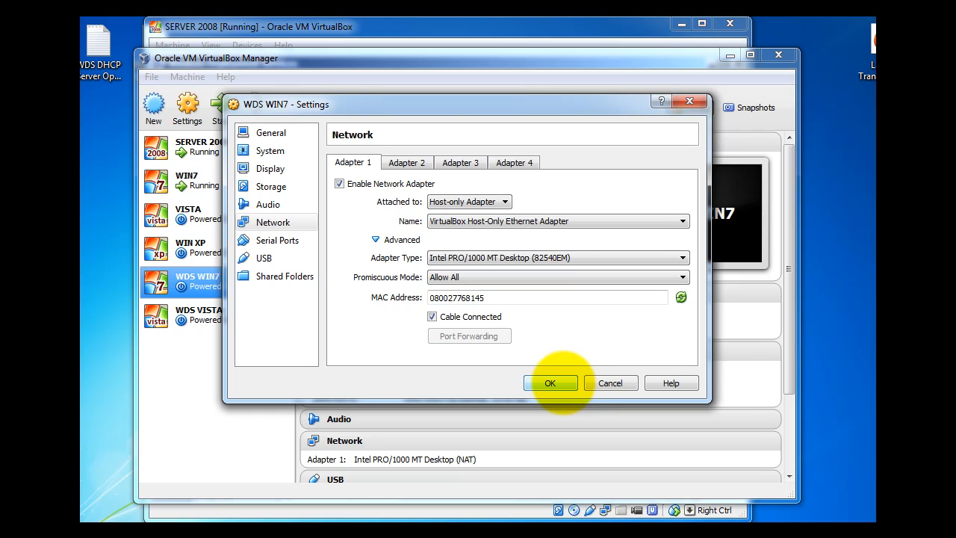
pyautogui.click(550, 382)
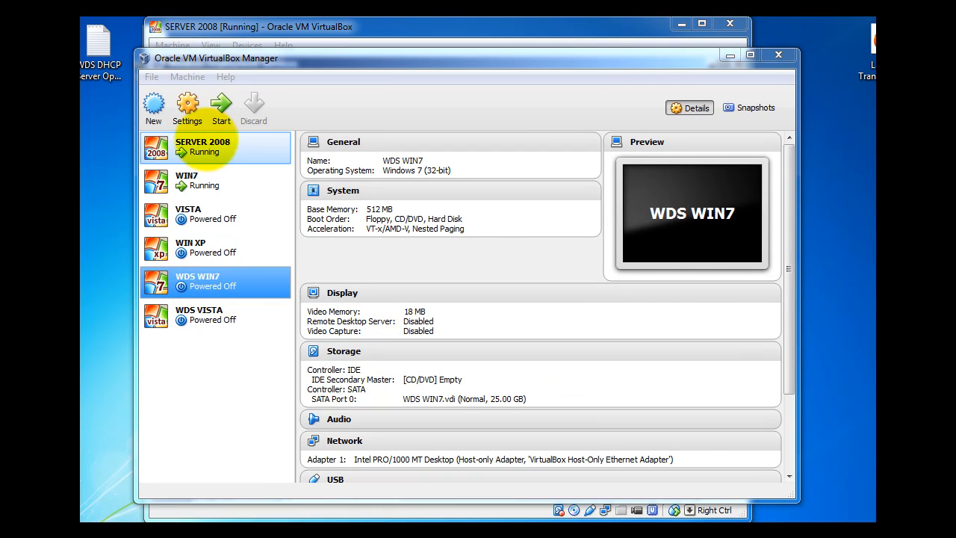
# Step: Start the WDS WIN7 machine and boot it from LAN, confirming the network service boot
pyautogui.click(222, 104)
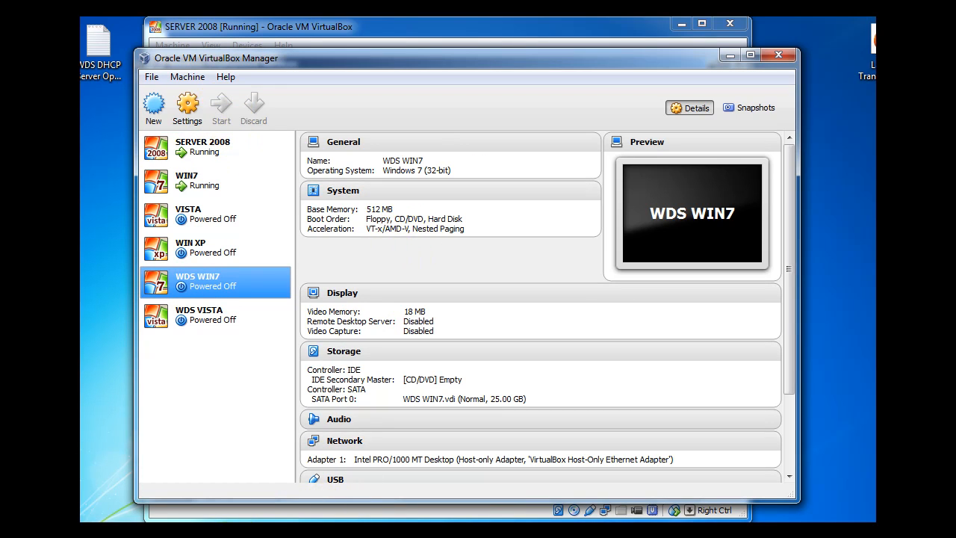
pyautogui.click(333, 515)
pyautogui.moveTo(380, 486)
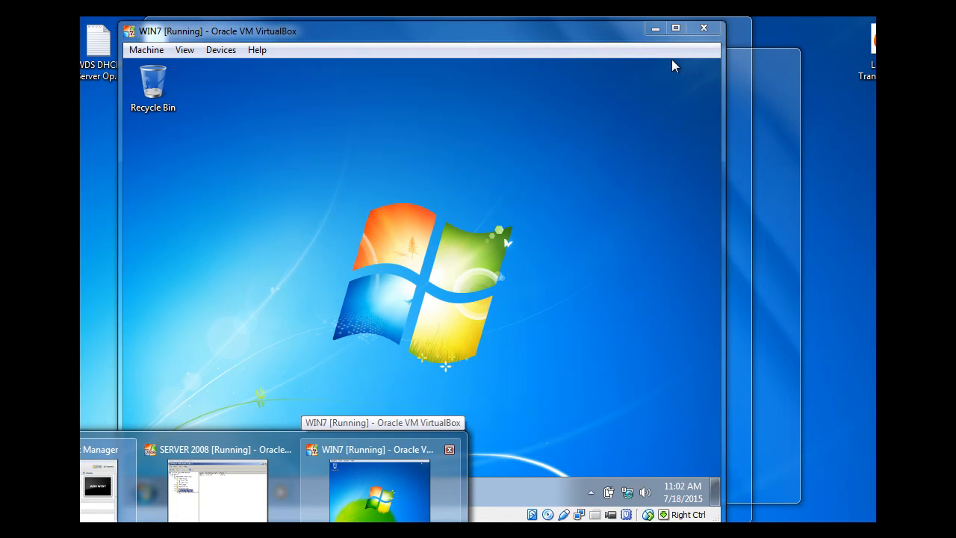
pyautogui.click(380, 485)
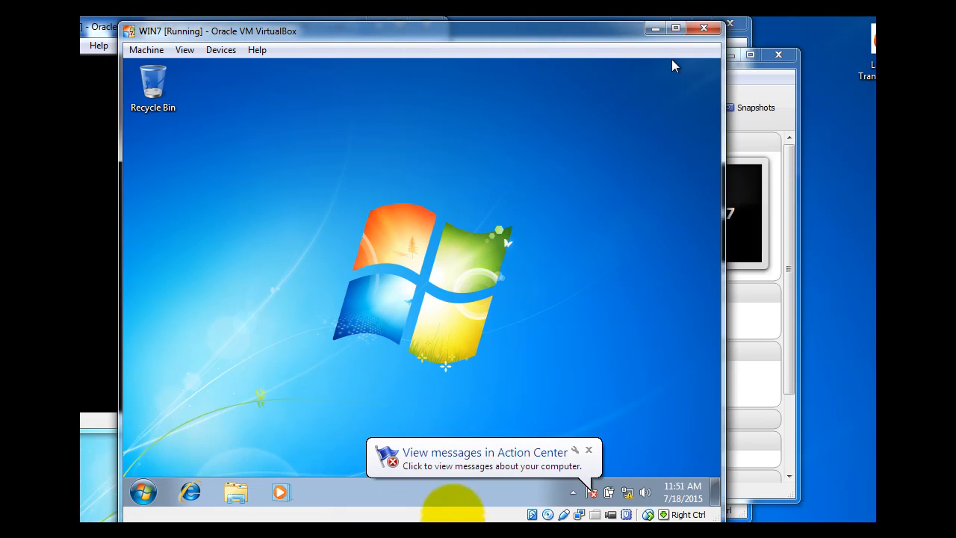
pyautogui.click(92, 243)
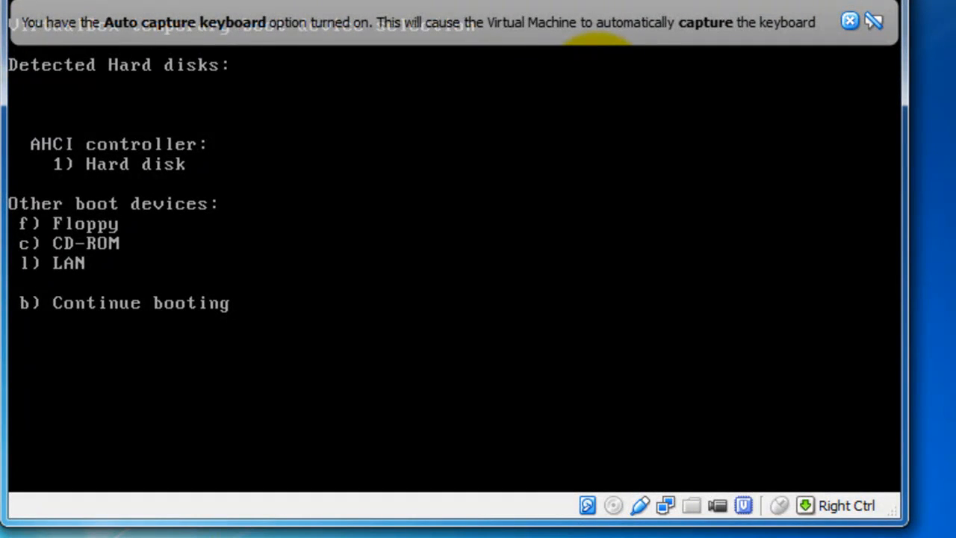
pyautogui.press('l')
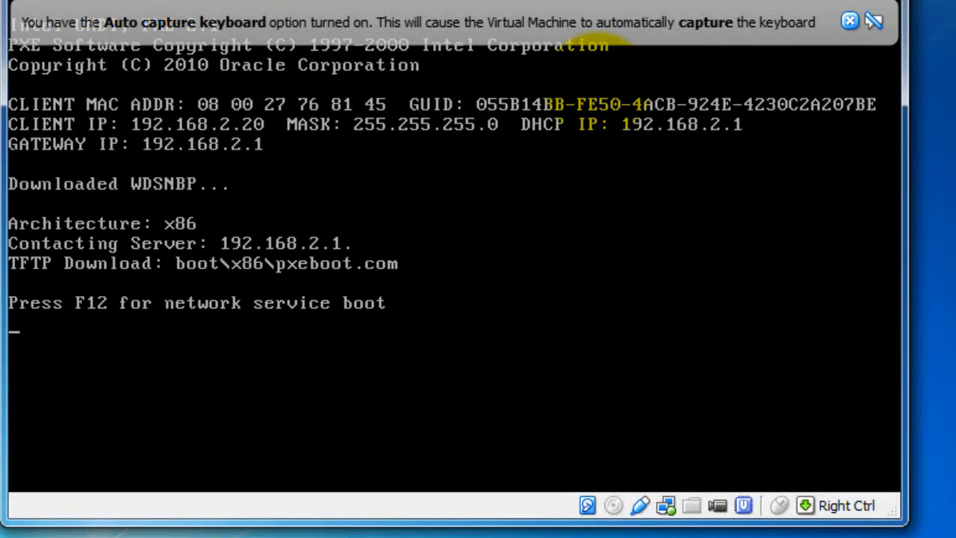
pyautogui.press('F12')
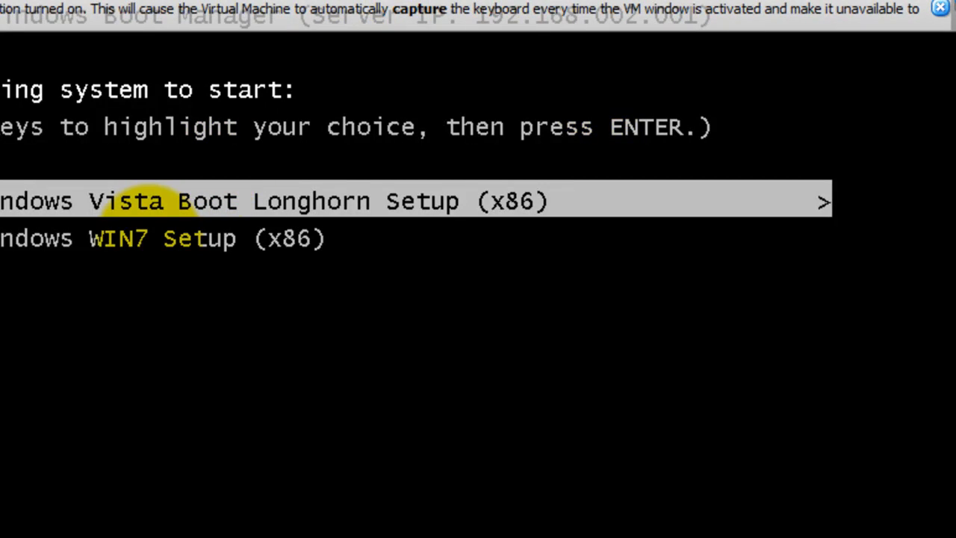
# Step: Decline the mouse capture prompt and boot WDS WIN7 into the Windows WIN7 Setup (x86) entry
pyautogui.click(161, 205)
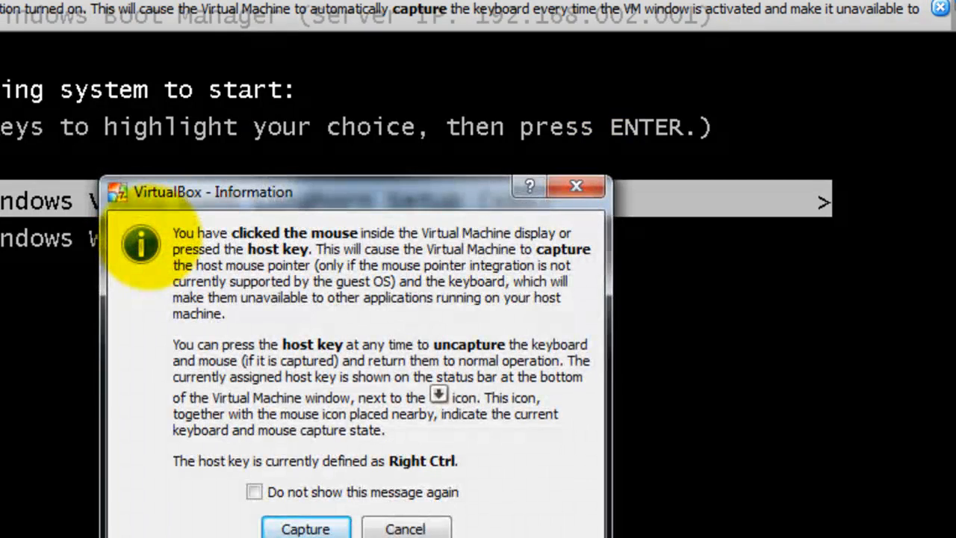
pyautogui.click(405, 527)
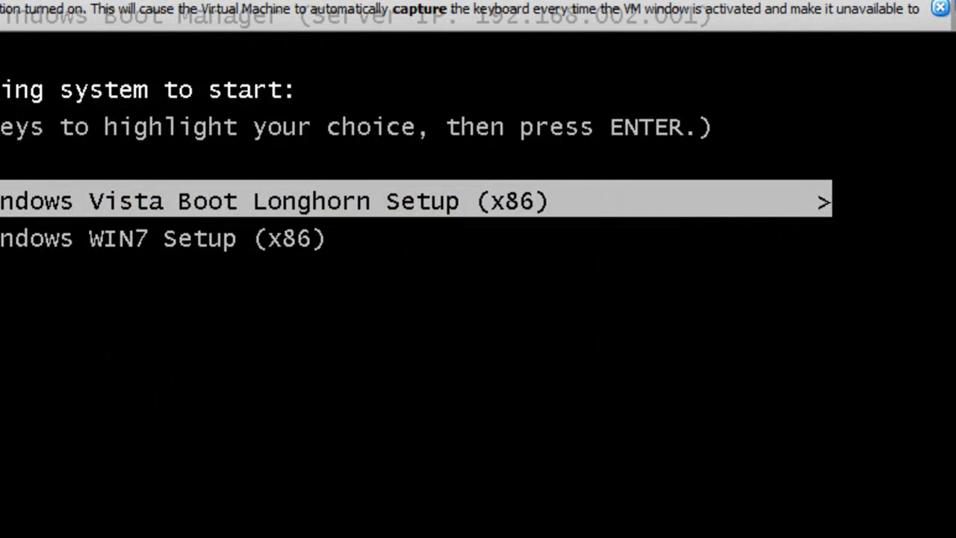
pyautogui.press('Down')
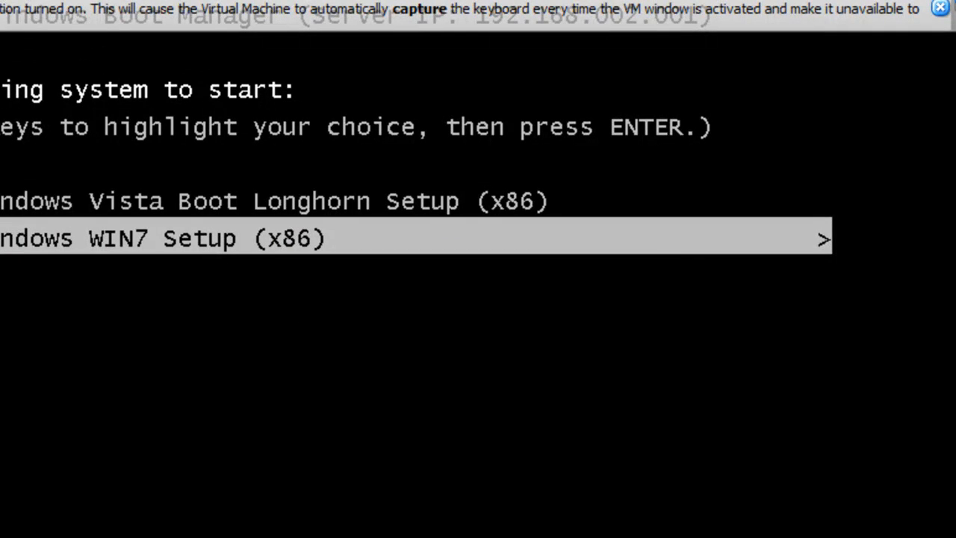
pyautogui.press('Return')
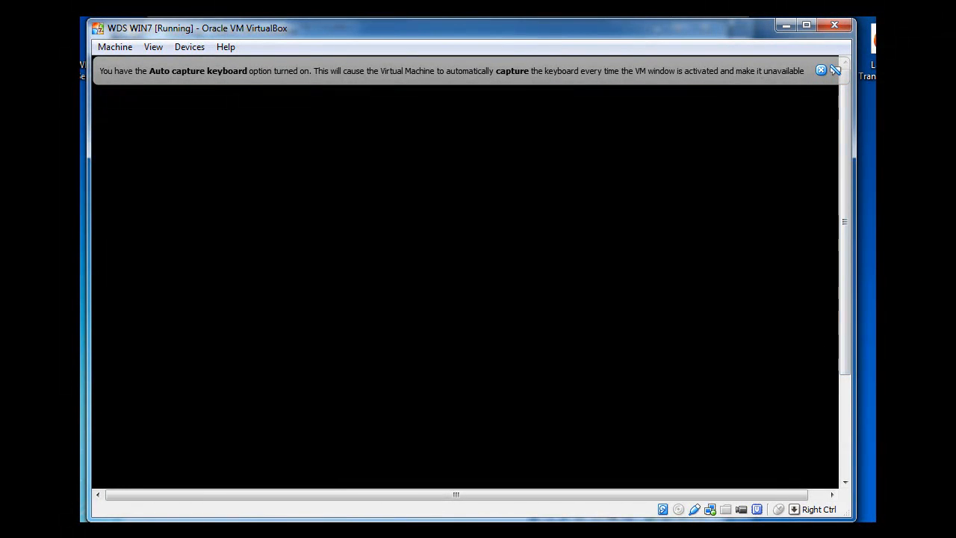
# Step: Switch to Oracle VM VirtualBox Manager and start WDS VISTA, declining the start-up disk and booting from LAN
pyautogui.click(299, 537)
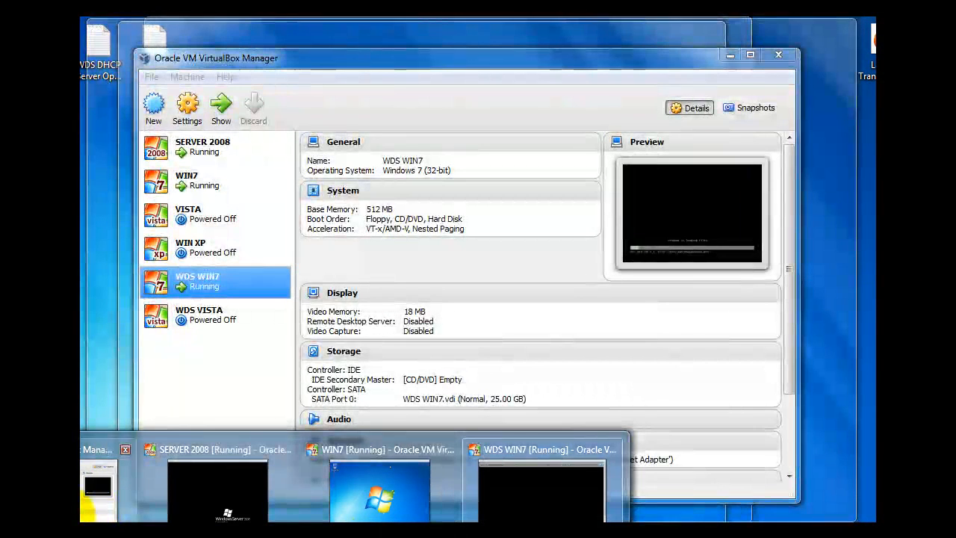
pyautogui.click(94, 493)
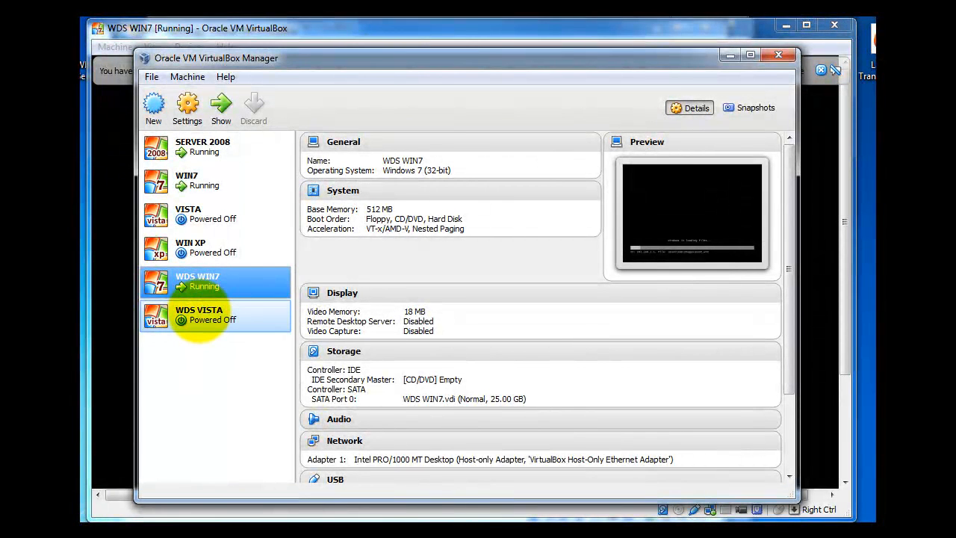
pyautogui.click(200, 314)
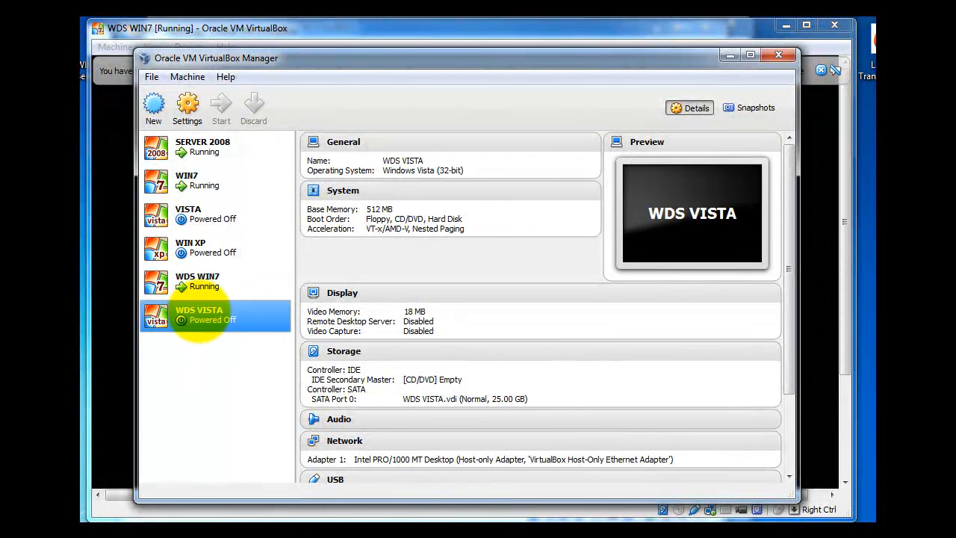
pyautogui.moveTo(214, 516)
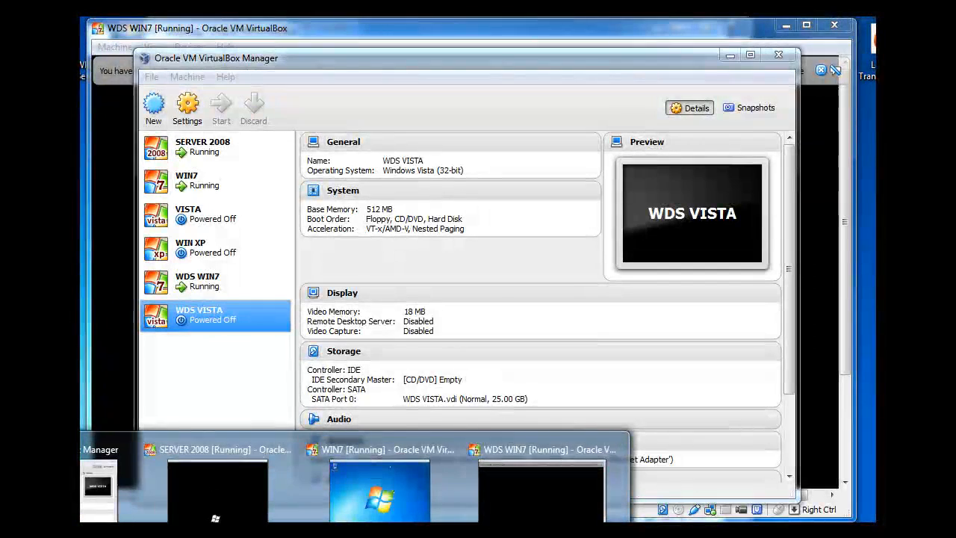
pyautogui.moveTo(542, 478)
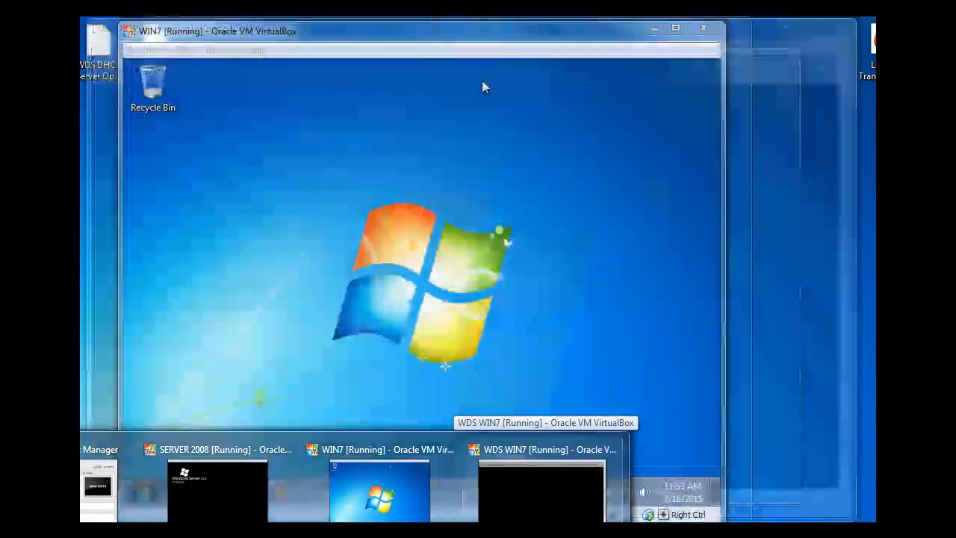
pyautogui.moveTo(99, 486)
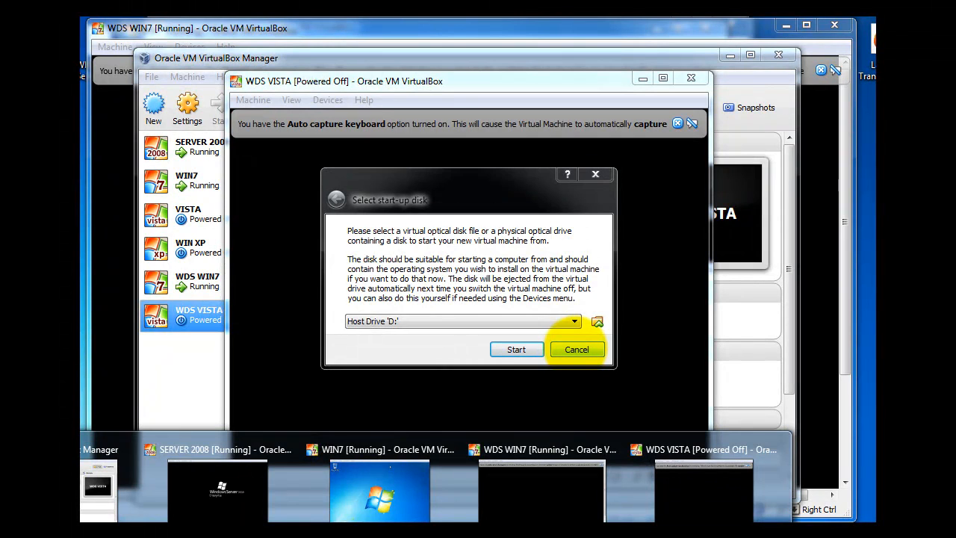
pyautogui.click(576, 349)
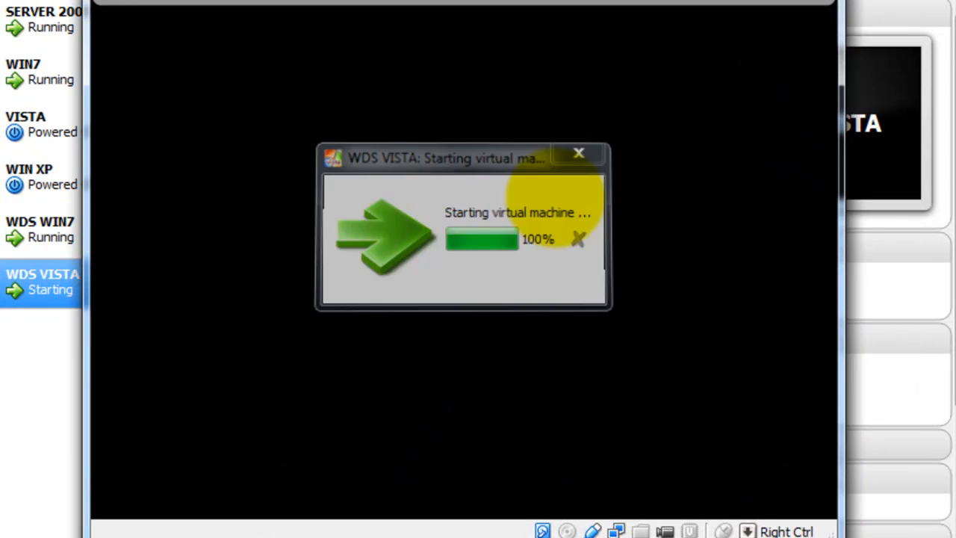
pyautogui.press('F12')
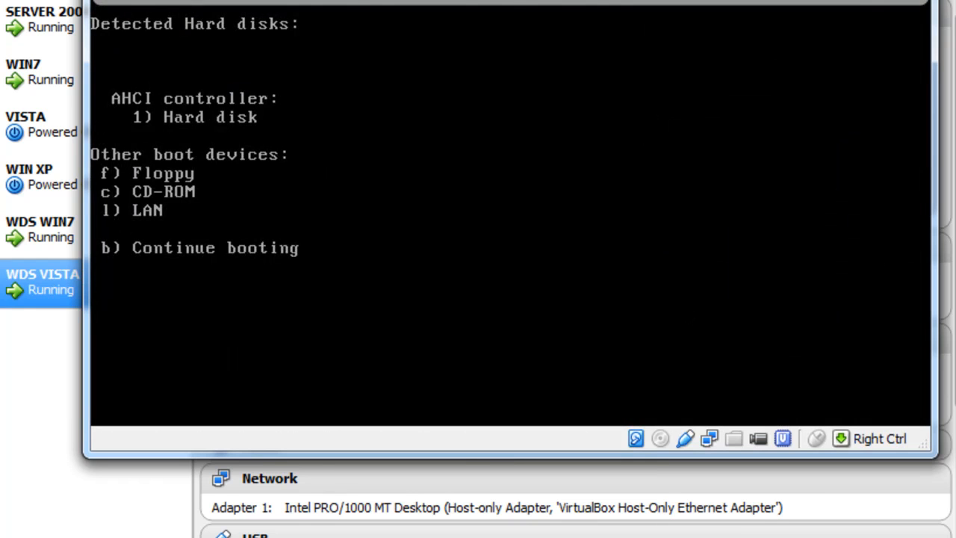
pyautogui.press('l')
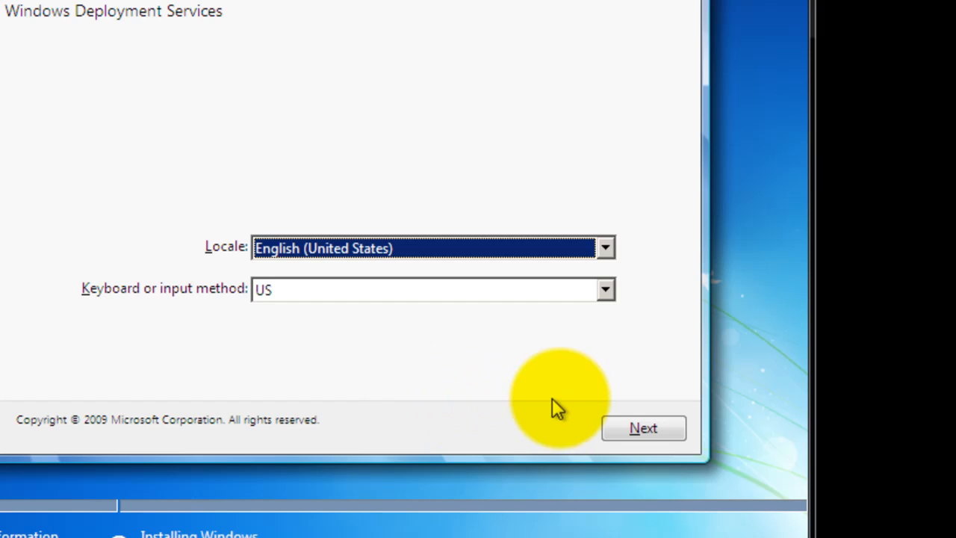
# Step: Accept the English (United States) locale and US keyboard, and connect to the deployment server with the domain administrator's user name and password
pyautogui.click(664, 425)
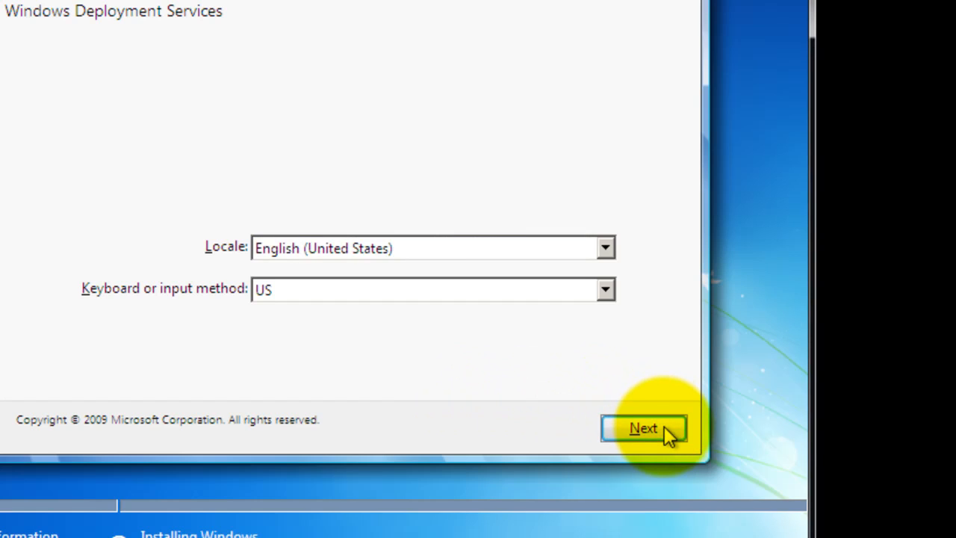
pyautogui.click(664, 427)
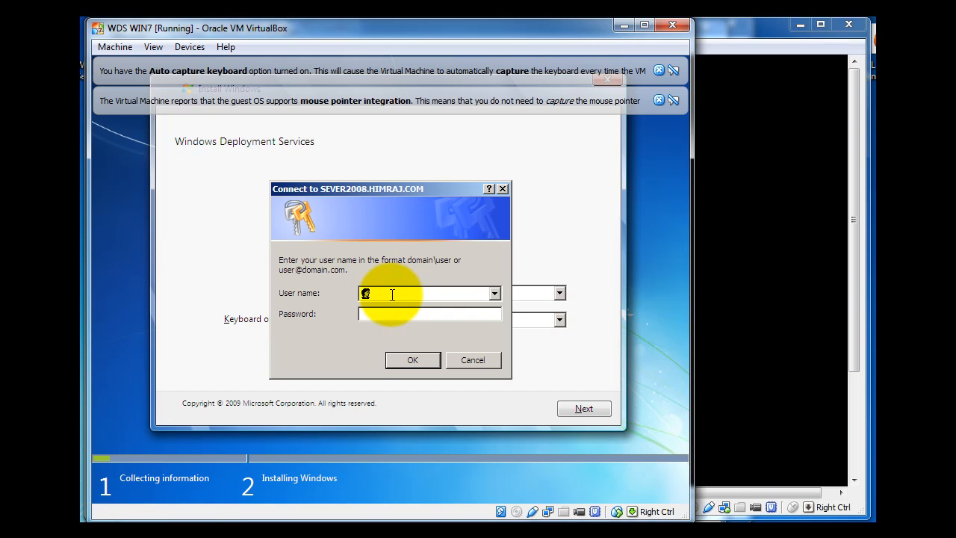
pyautogui.write('administrator')
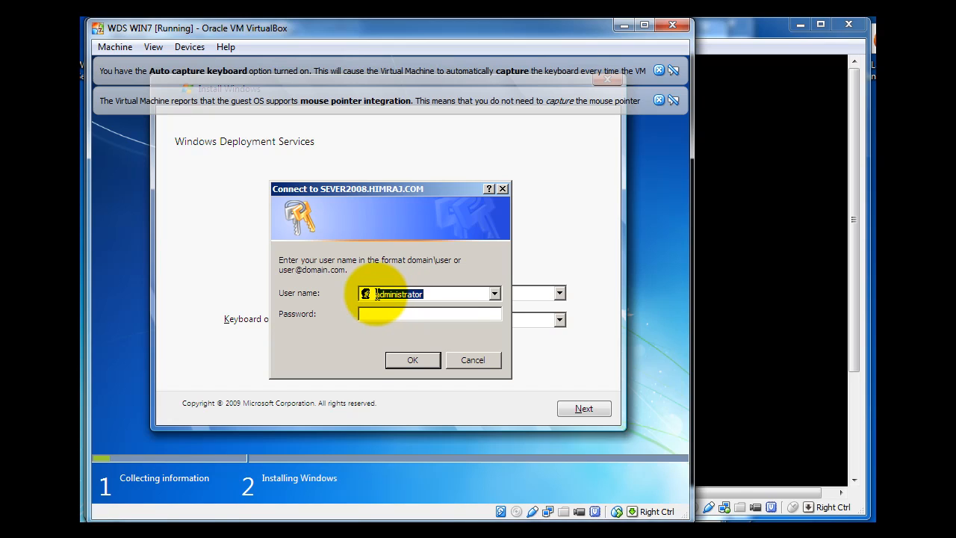
pyautogui.click(377, 294)
pyautogui.write('himraj')
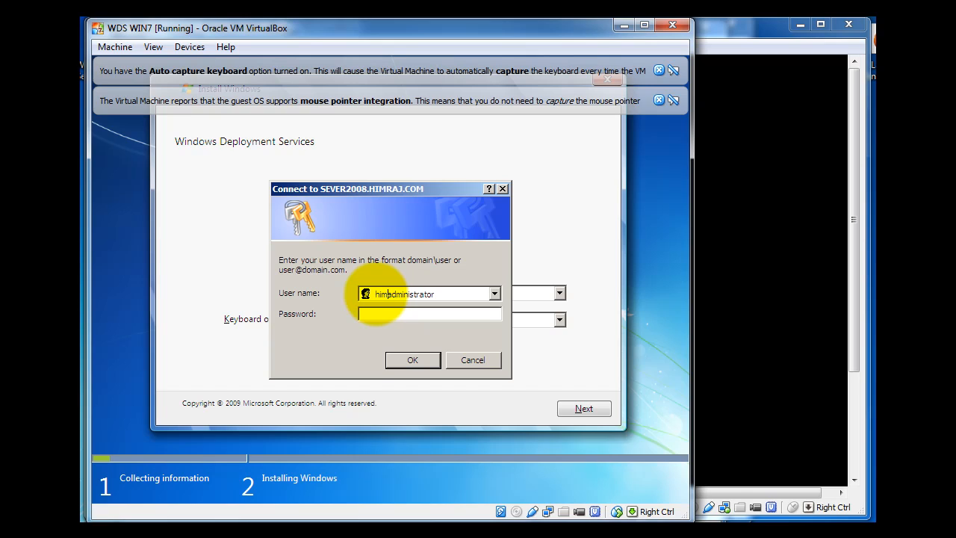
pyautogui.write('\\')
pyautogui.click(373, 314)
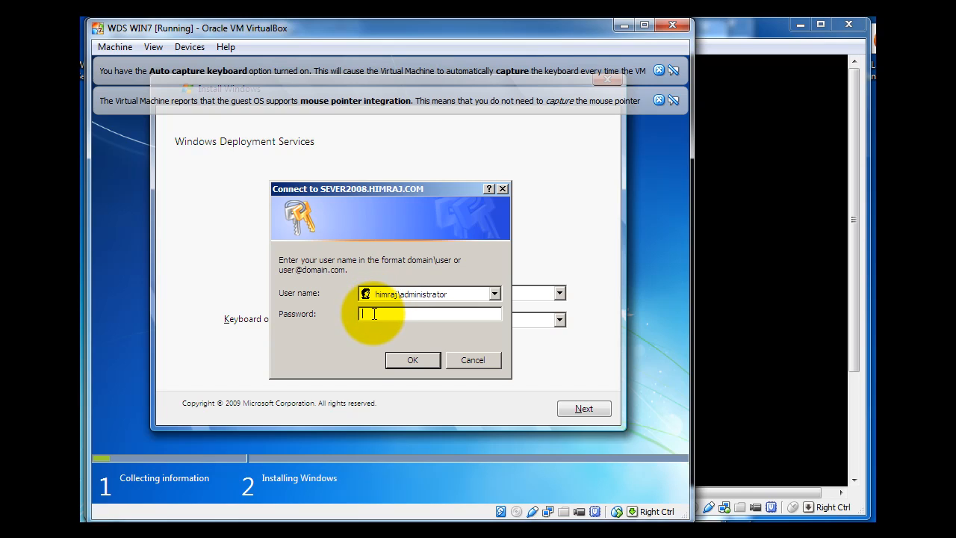
pyautogui.write('password')
pyautogui.press('Return')
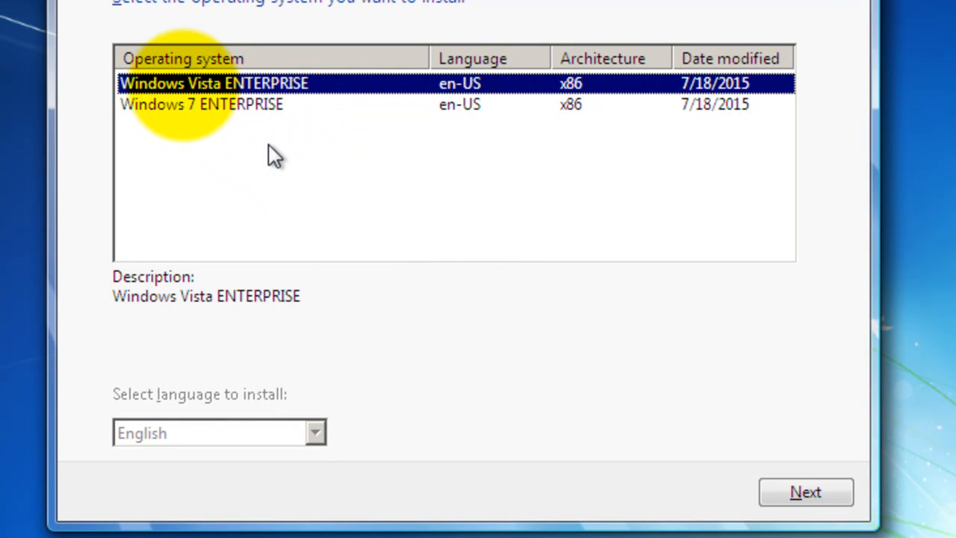
# Step: Choose the Windows 7 ENTERPRISE x86 image and create a 25600 MB partition from Disk 0's unallocated space, accepting the extra system partition
pyautogui.click(142, 109)
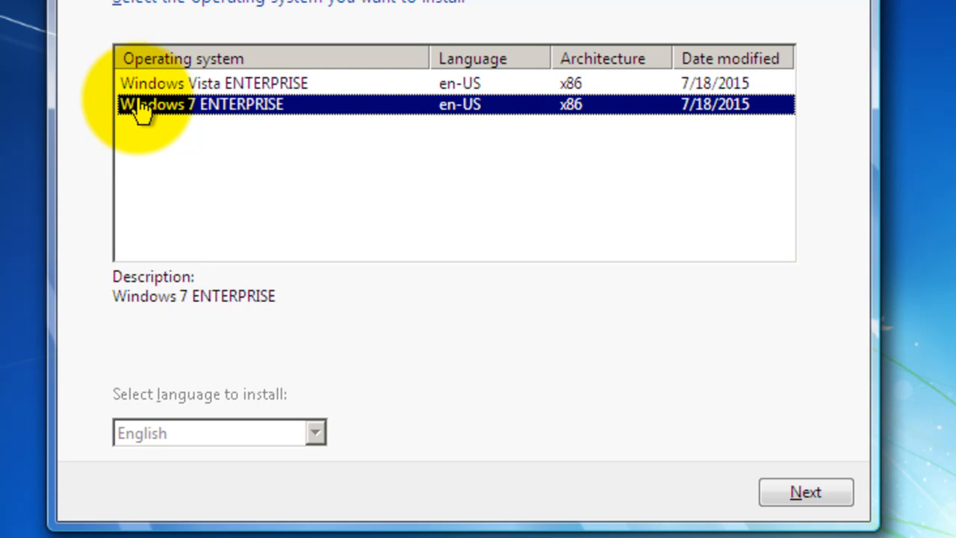
pyautogui.click(832, 484)
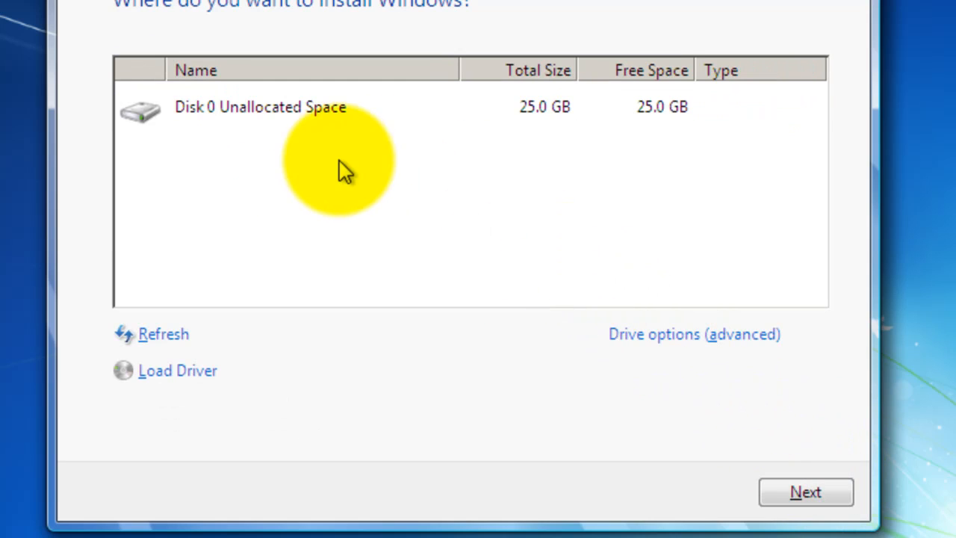
pyautogui.click(281, 110)
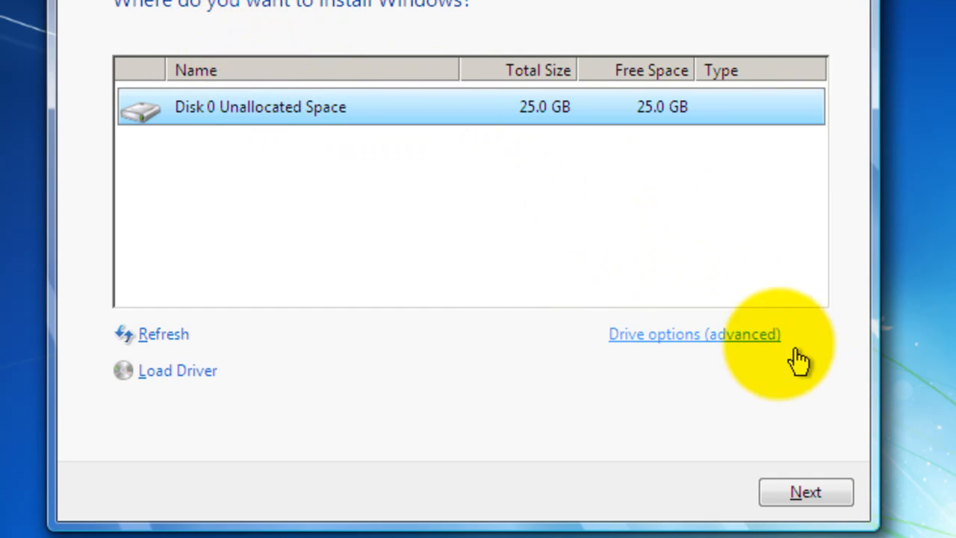
pyautogui.click(747, 335)
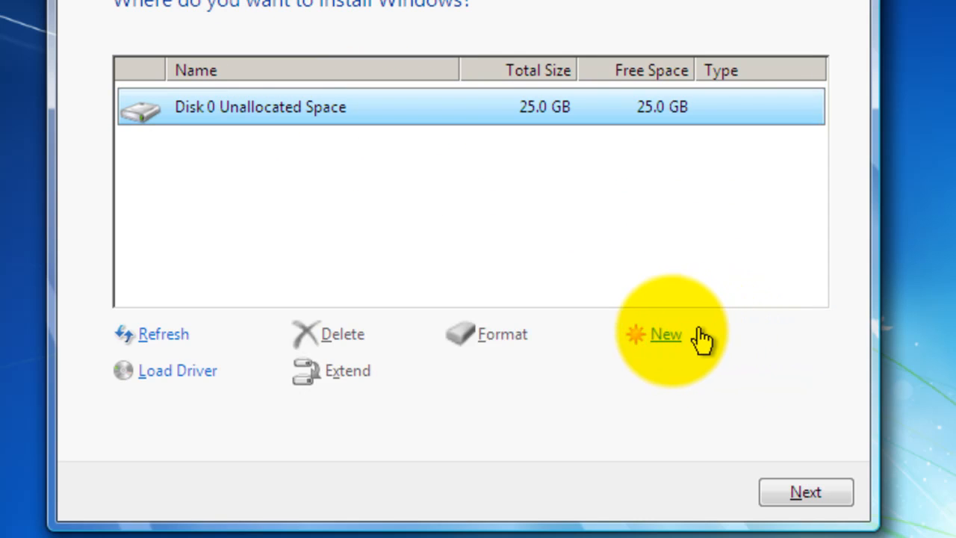
pyautogui.click(662, 341)
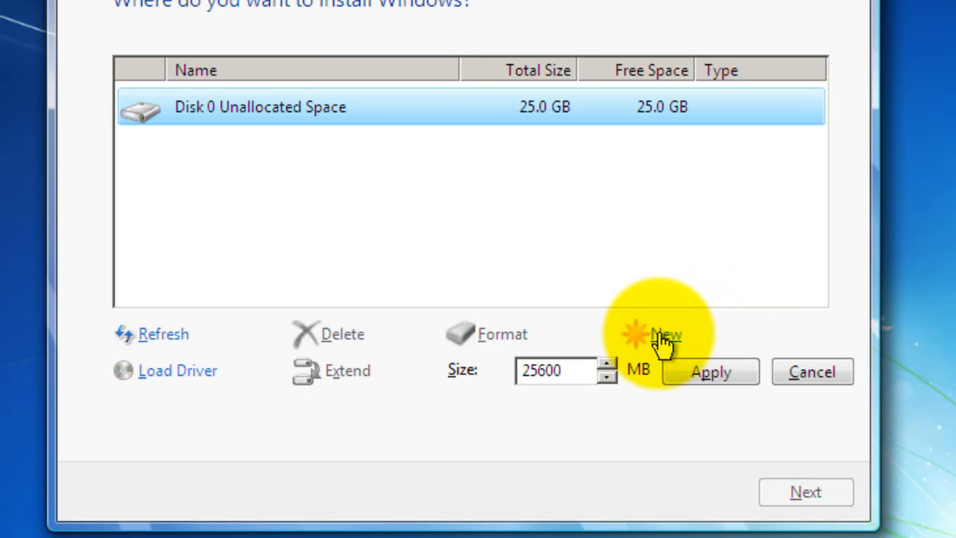
pyautogui.click(722, 377)
pyautogui.click(665, 373)
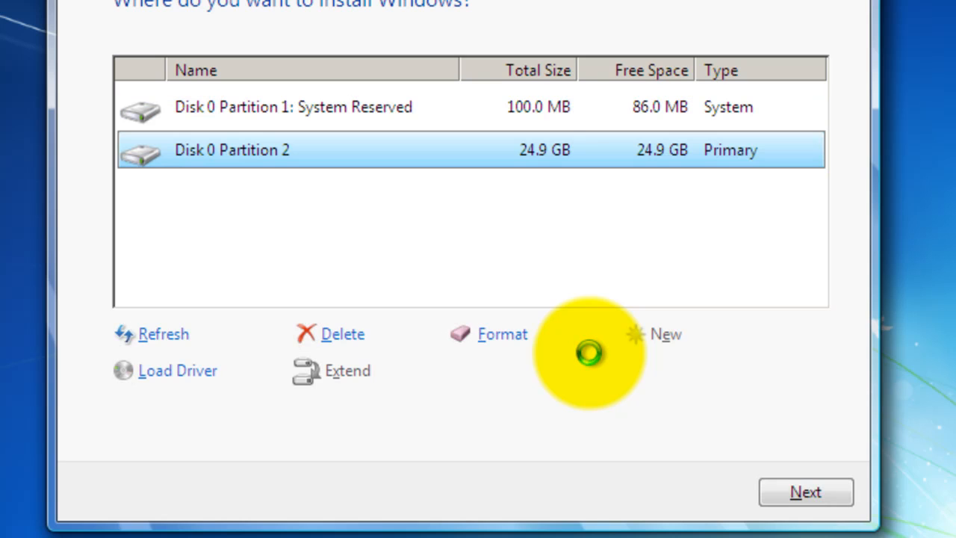
# Step: Format Disk 0 Partition 2, accepting the data loss warning, and start installing Windows on it
pyautogui.click(501, 334)
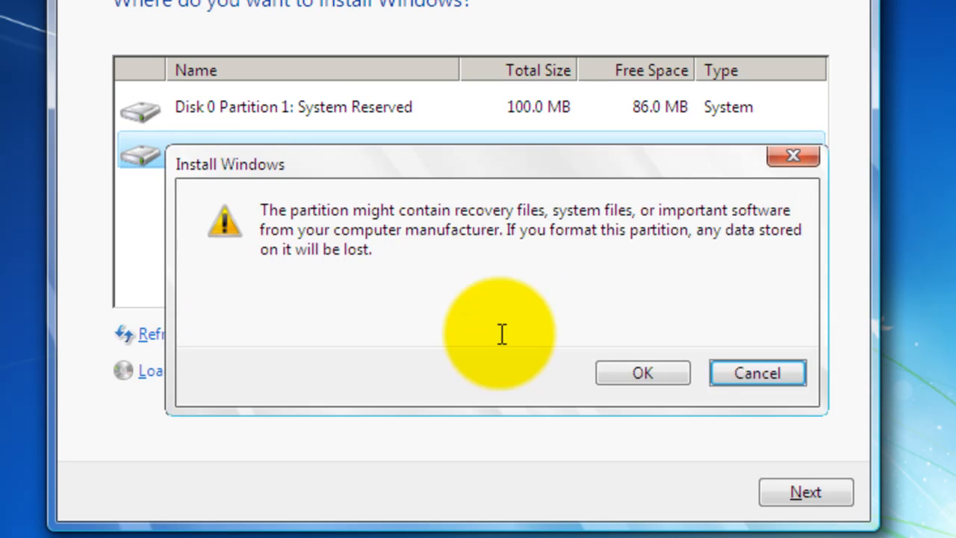
pyautogui.click(663, 378)
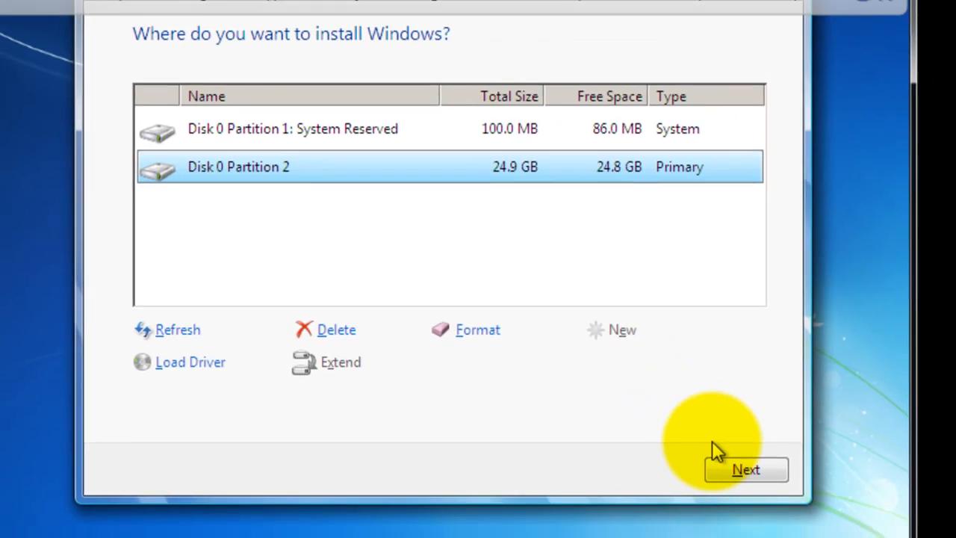
pyautogui.click(744, 469)
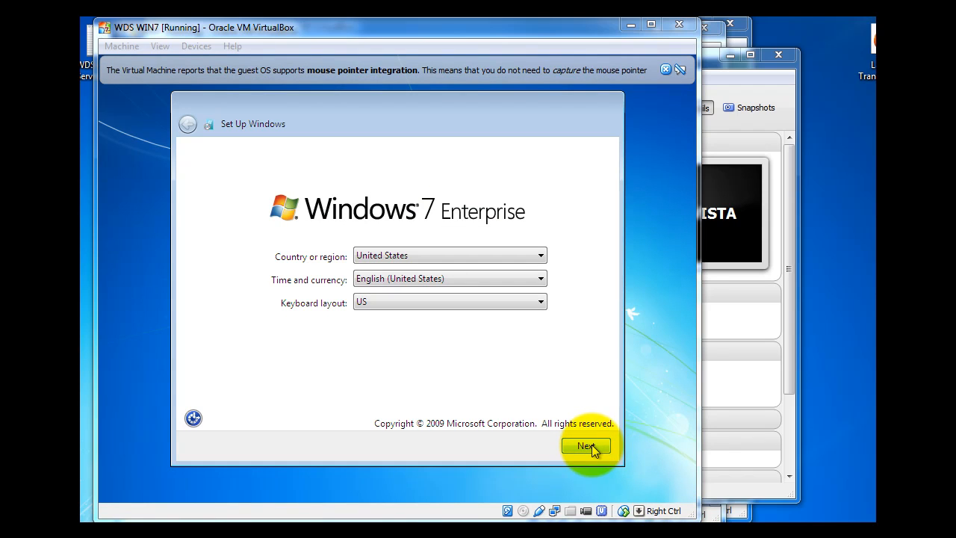
# Step: Accept the United States regional settings and create the user account WIN 7 with no password
pyautogui.click(592, 445)
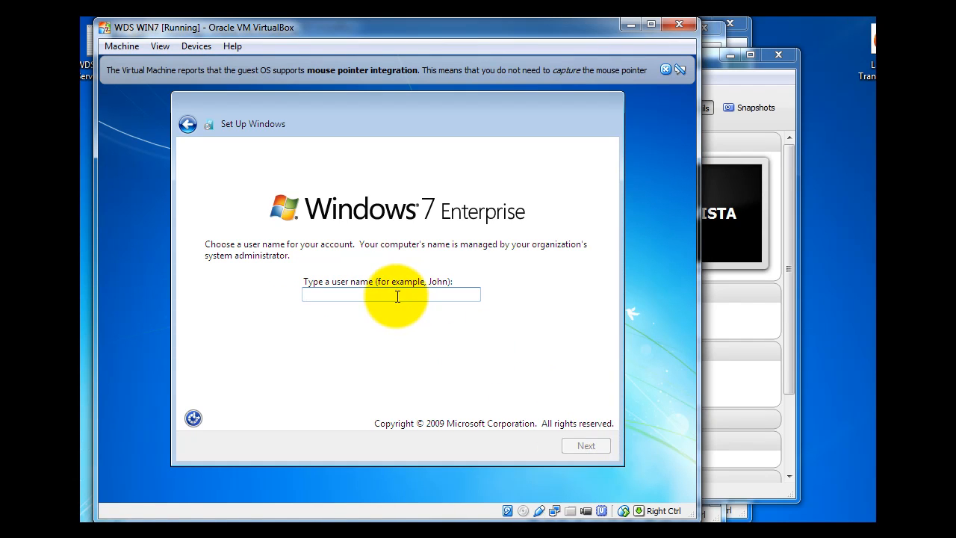
pyautogui.write('WIN')
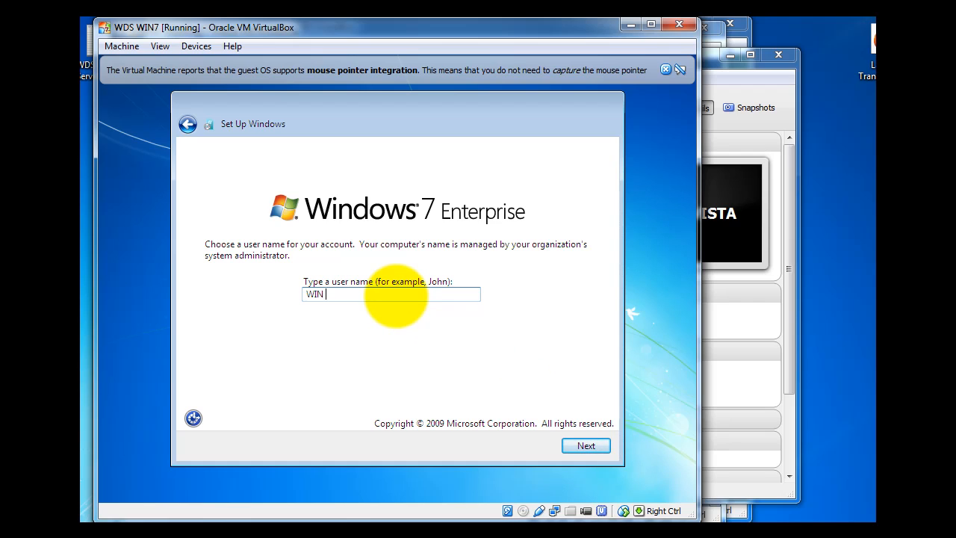
pyautogui.write(' 7')
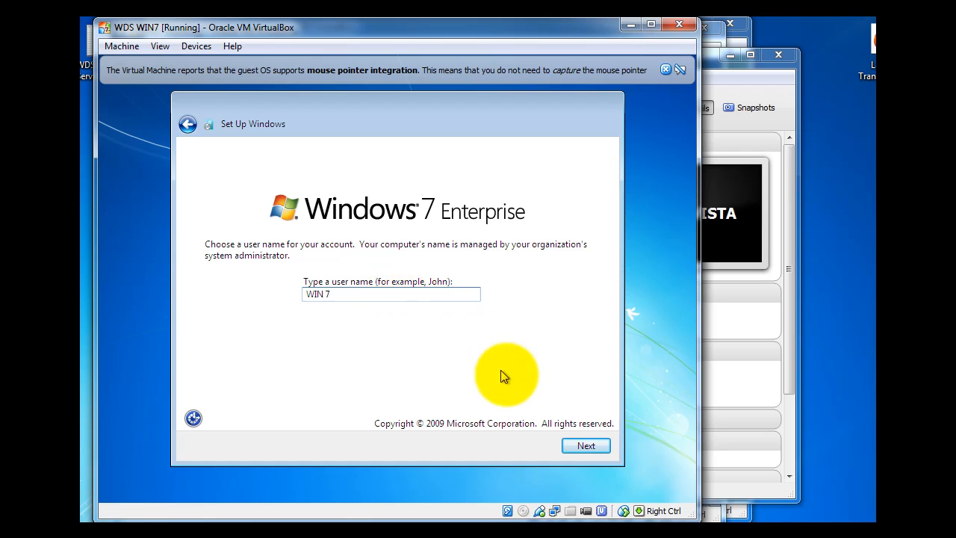
pyautogui.click(575, 452)
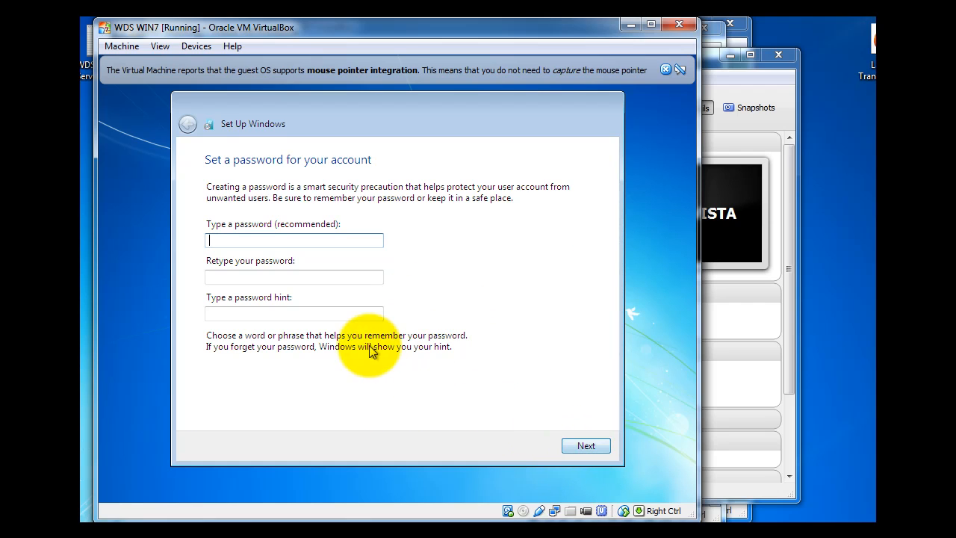
pyautogui.click(583, 448)
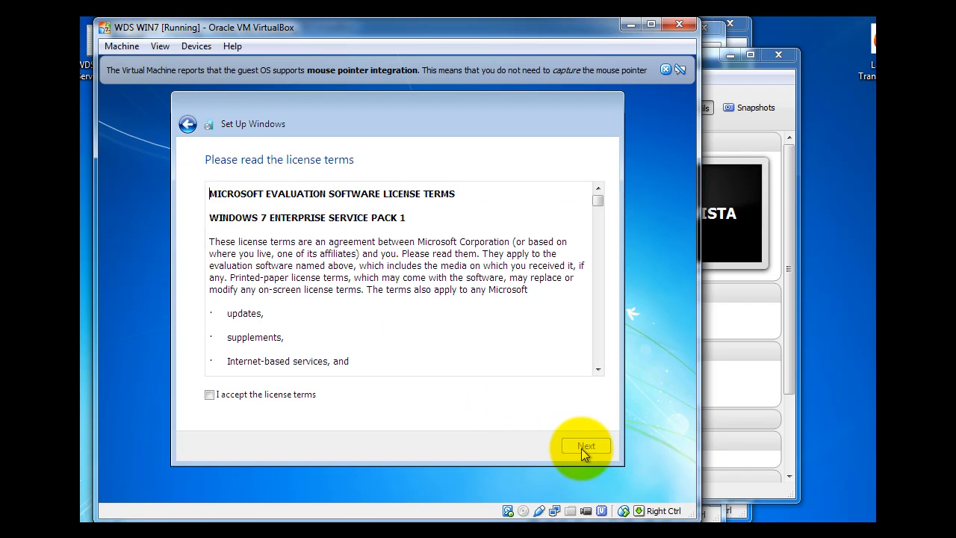
# Step: Accept the Windows 7 Enterprise license terms and choose the recommended update and protection settings
pyautogui.click(277, 397)
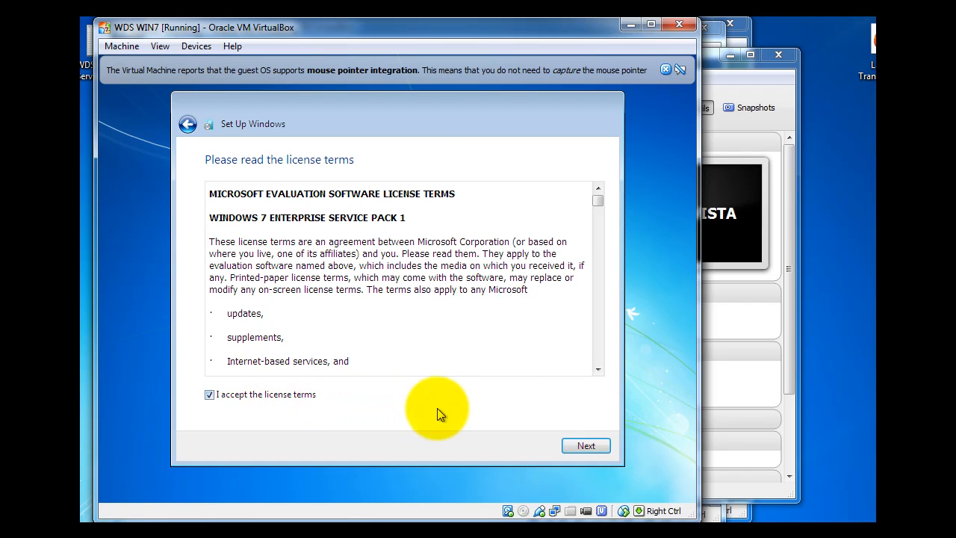
pyautogui.click(583, 446)
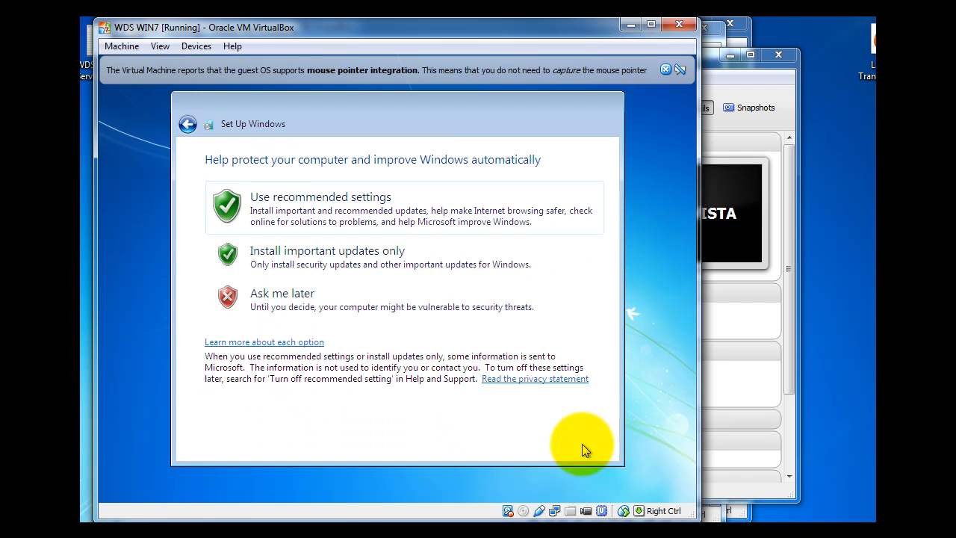
pyautogui.click(382, 216)
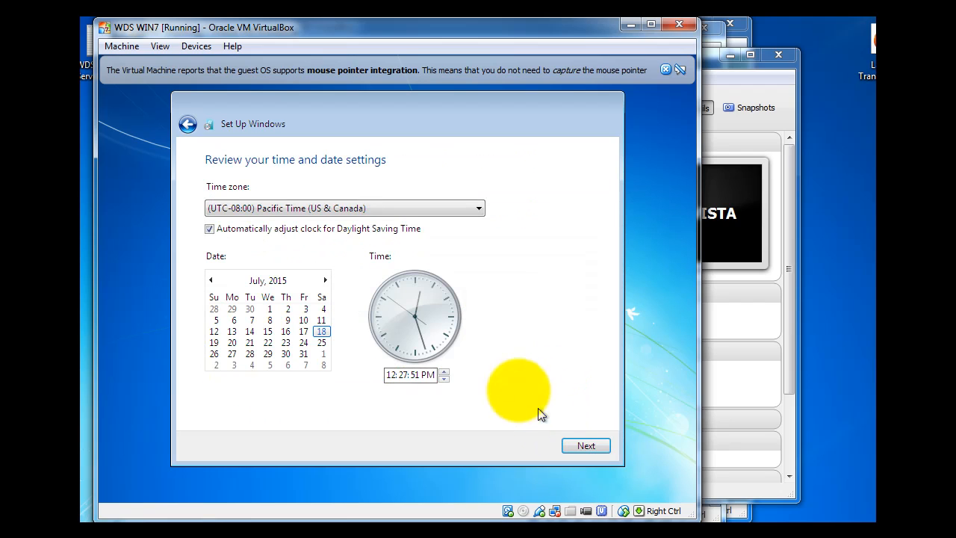
# Step: Set the time zone to (UTC-04:00) Georgetown, La Paz, Manaus, San Juan and accept the date and time settings
pyautogui.click(479, 209)
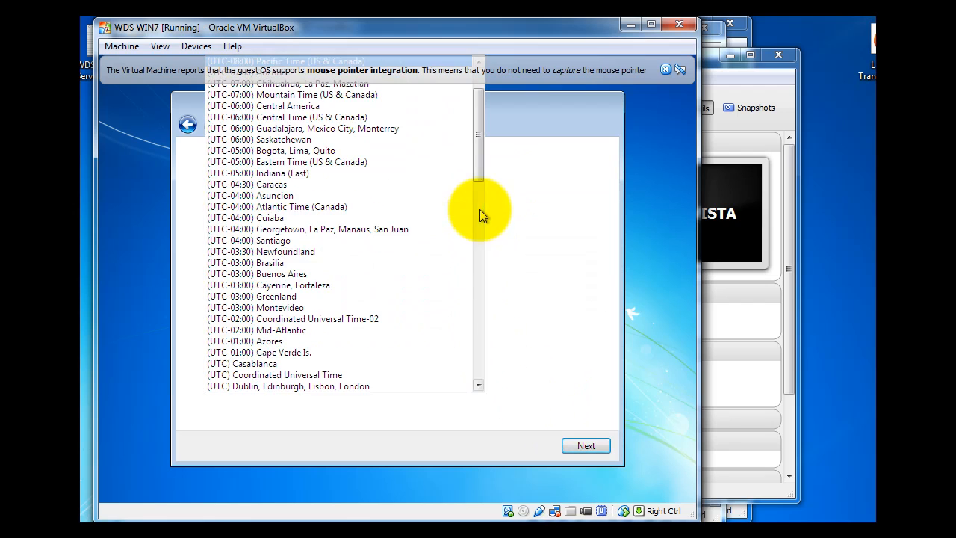
pyautogui.scroll(-4, 421, 227)
pyautogui.click(421, 226)
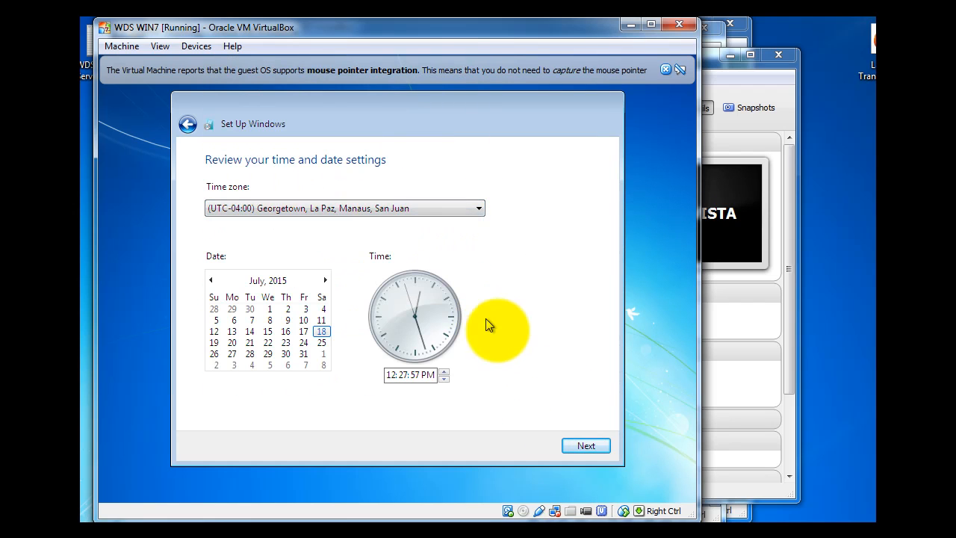
pyautogui.click(579, 445)
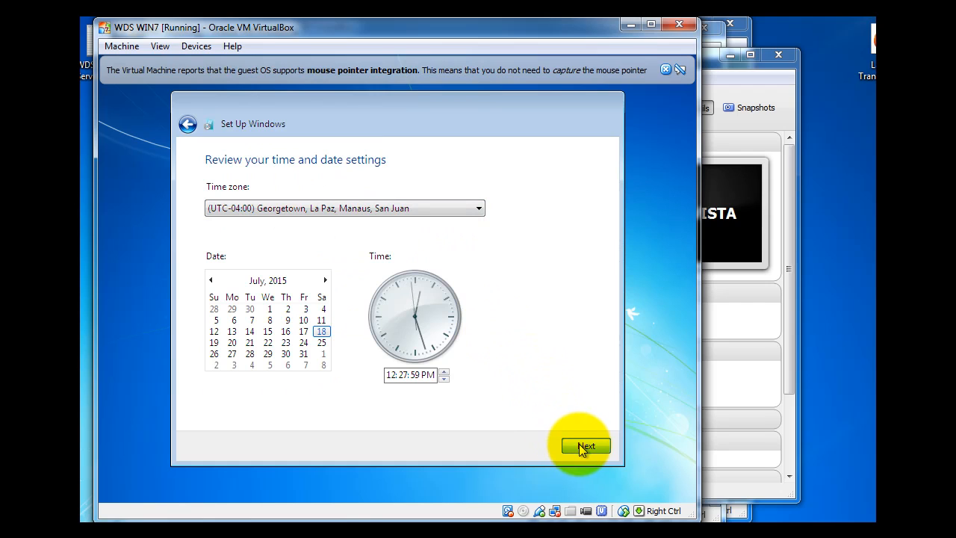